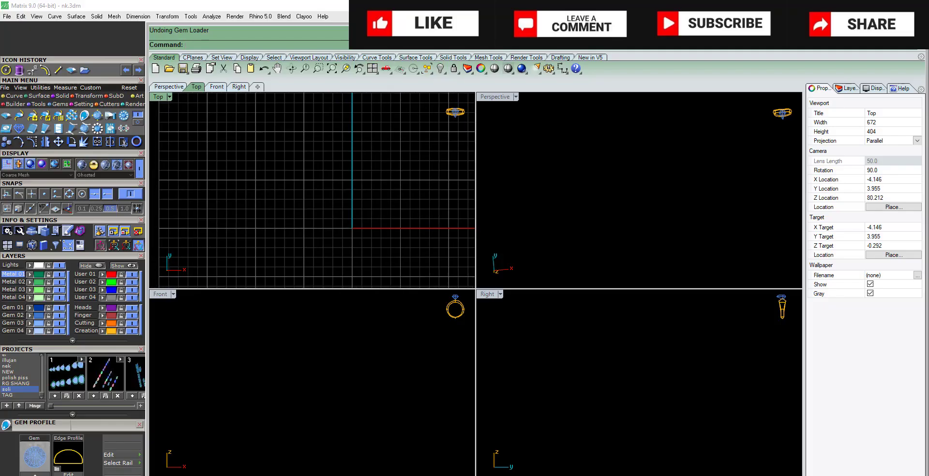
# Step: Make the Front view active and open the Gem Loader on a round Diamond cut
pyautogui.click(309, 383)
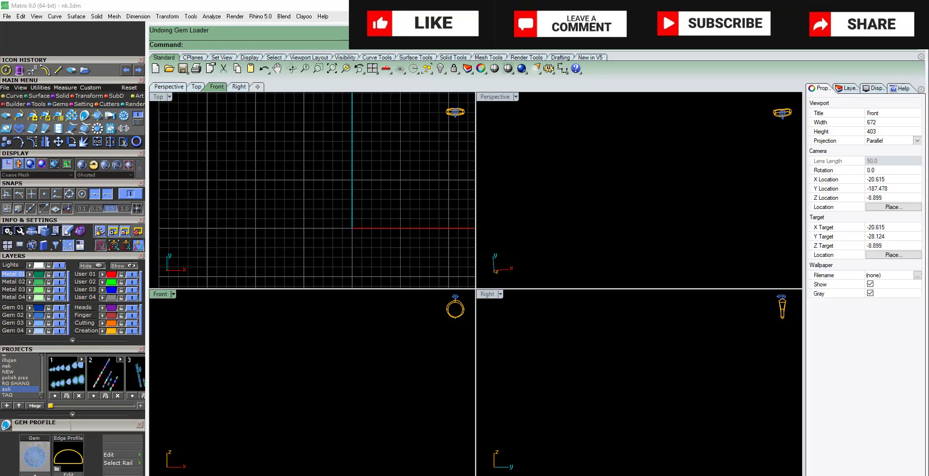
pyautogui.click(6, 115)
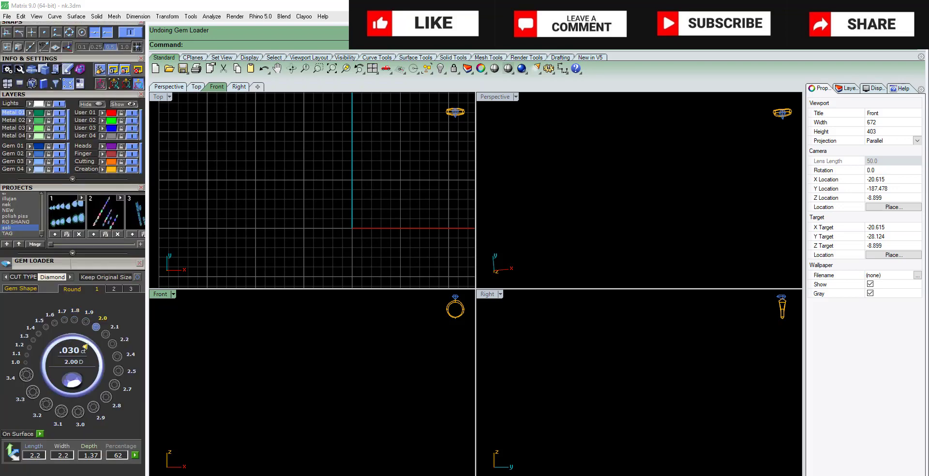
# Step: Insert a 2.20 mm (0.040 ct) round diamond at the origin
pyautogui.moveTo(85, 347); pyautogui.dragTo(92, 354)
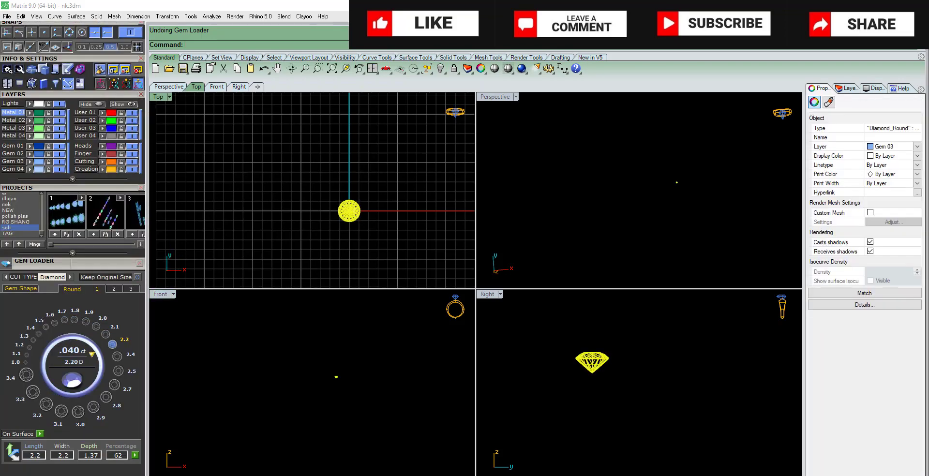
pyautogui.scroll(-1, 583, 465)
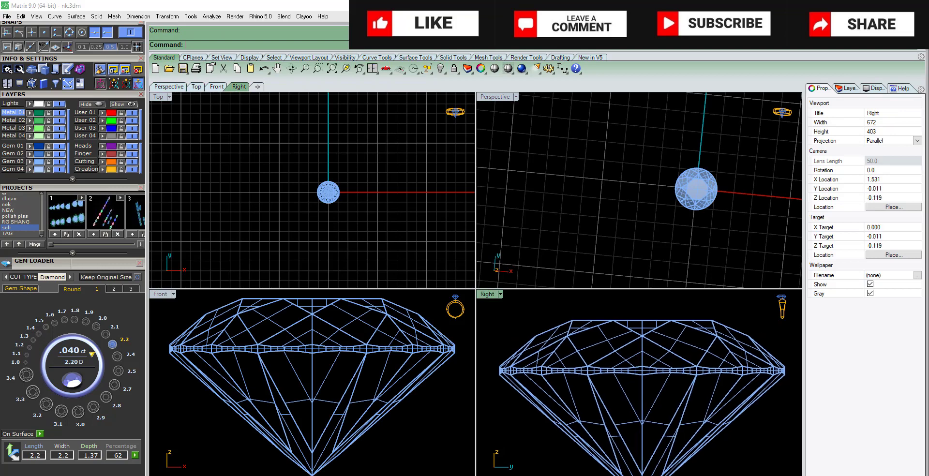
pyautogui.scroll(-2, 583, 464)
pyautogui.scroll(-1, 584, 464)
pyautogui.scroll(-1, 583, 464)
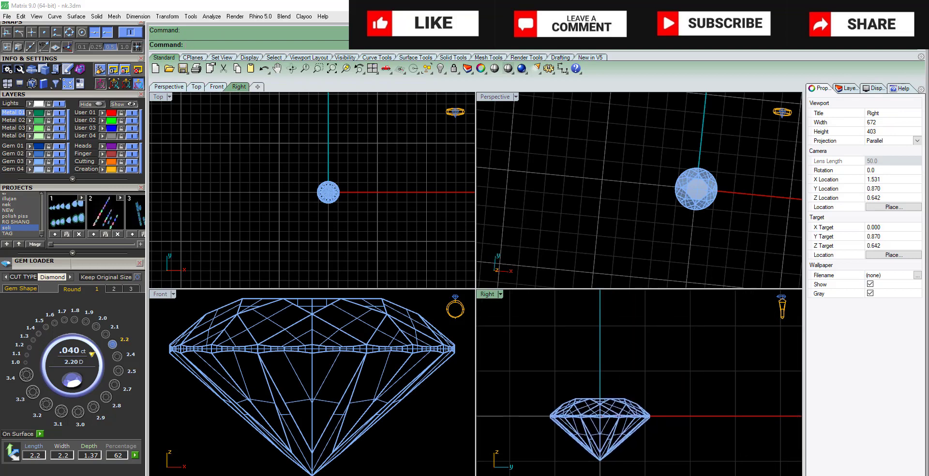
pyautogui.scroll(-2, 355, 424)
pyautogui.scroll(-1, 355, 424)
pyautogui.scroll(-1, 355, 424)
pyautogui.scroll(-2, 297, 410)
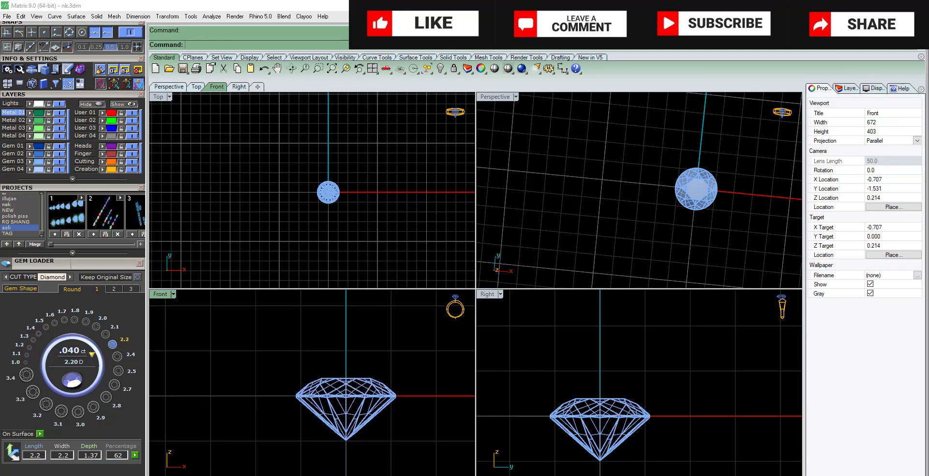
pyautogui.scroll(-1, 297, 410)
pyautogui.scroll(-1, 297, 411)
pyautogui.scroll(-1, 297, 411)
# Step: Select the diamond in an enlarged, oblique Perspective view and bring up the gem Actions list
pyautogui.moveTo(638, 203); pyautogui.dragTo(668, 184, button='right')
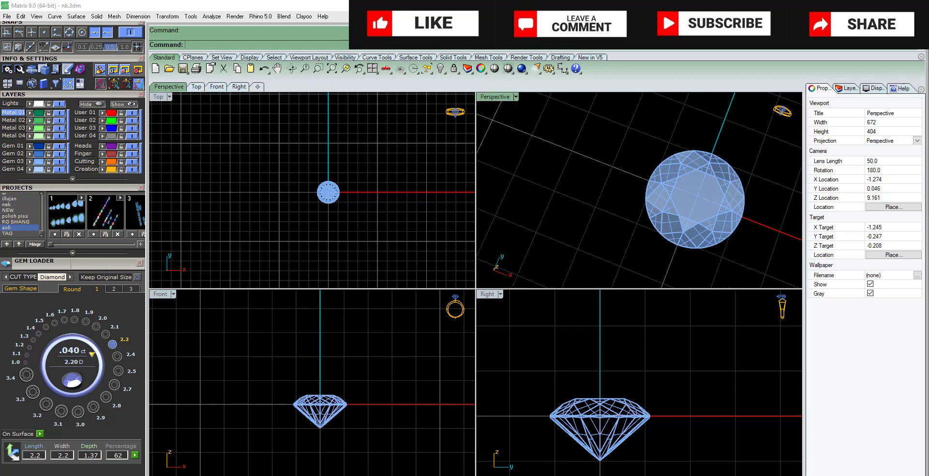
pyautogui.doubleClick(495, 97)
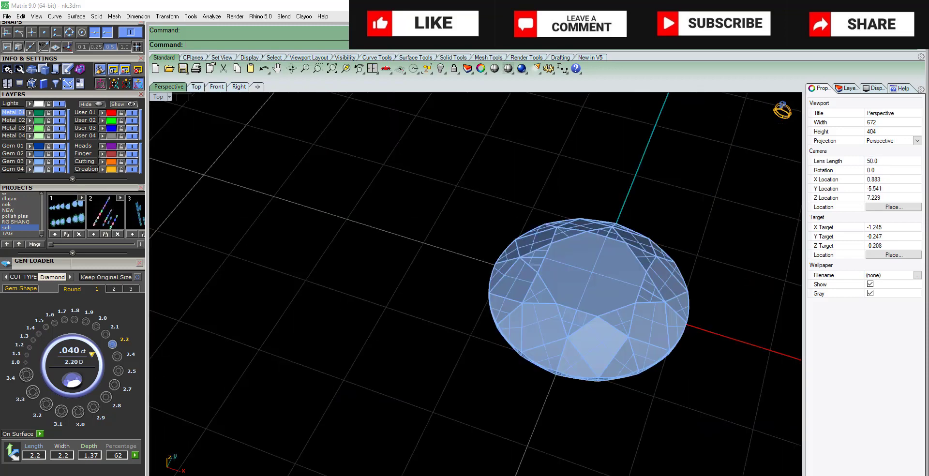
pyautogui.click(444, 228)
pyautogui.press('F6')
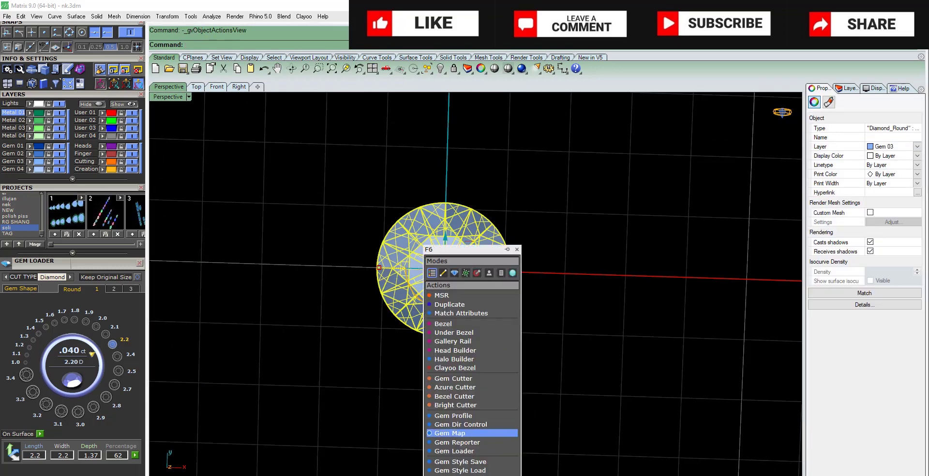
# Step: Create the diamond's Profile circle, then orbit and zoom in close to view the gem
pyautogui.click(454, 415)
pyautogui.press('Escape')
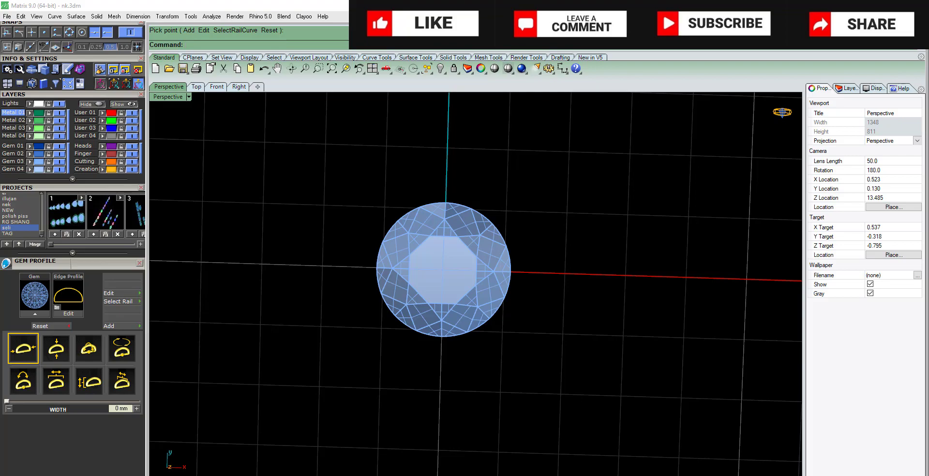
pyautogui.press('Down')
pyautogui.press('Down')
pyautogui.press('Down')
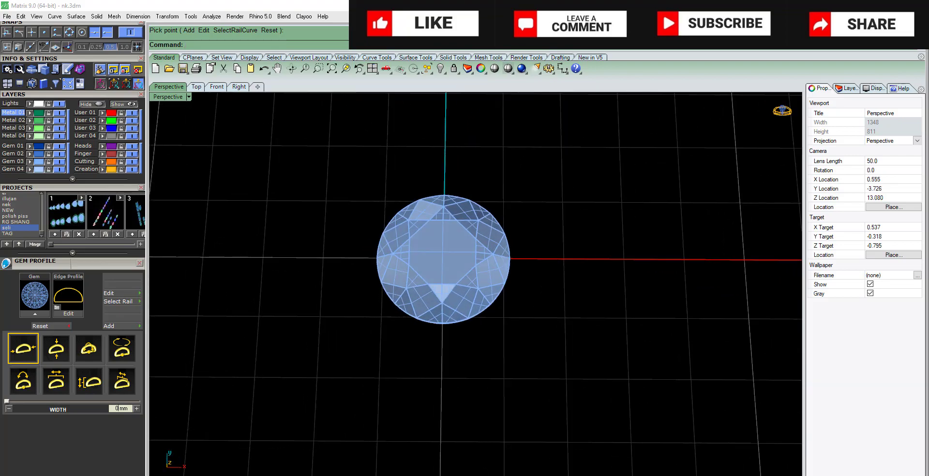
pyautogui.press('Left')
pyautogui.press('Down')
pyautogui.press('Down')
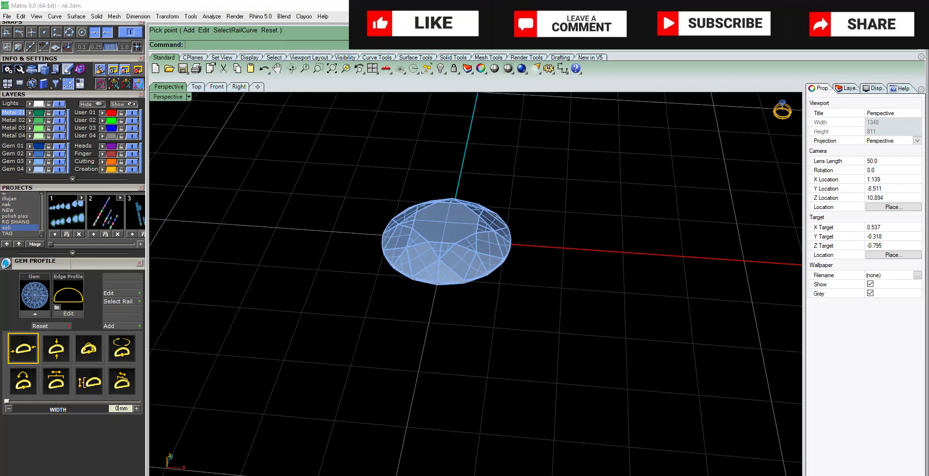
pyautogui.press('Down')
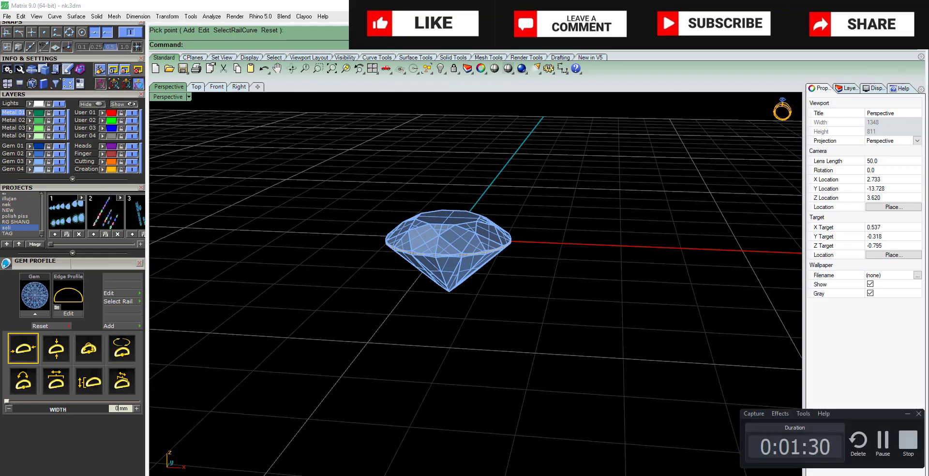
pyautogui.press('Up')
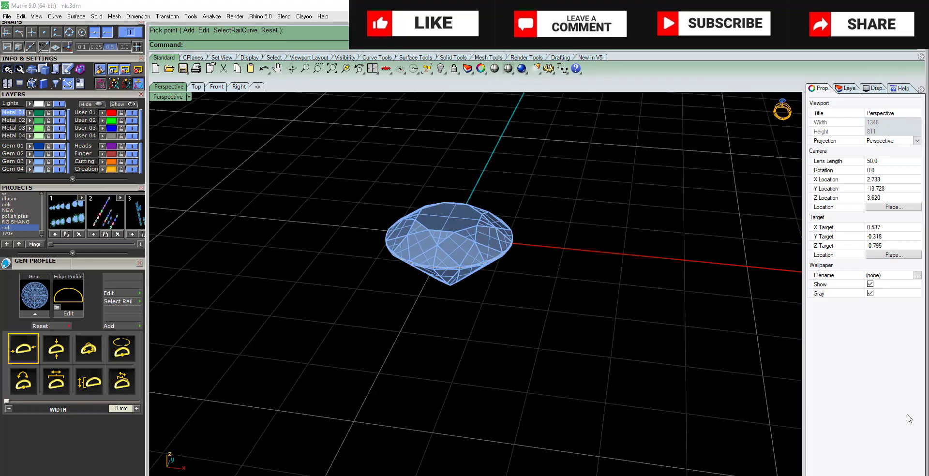
pyautogui.press('Up')
pyautogui.press('Return')
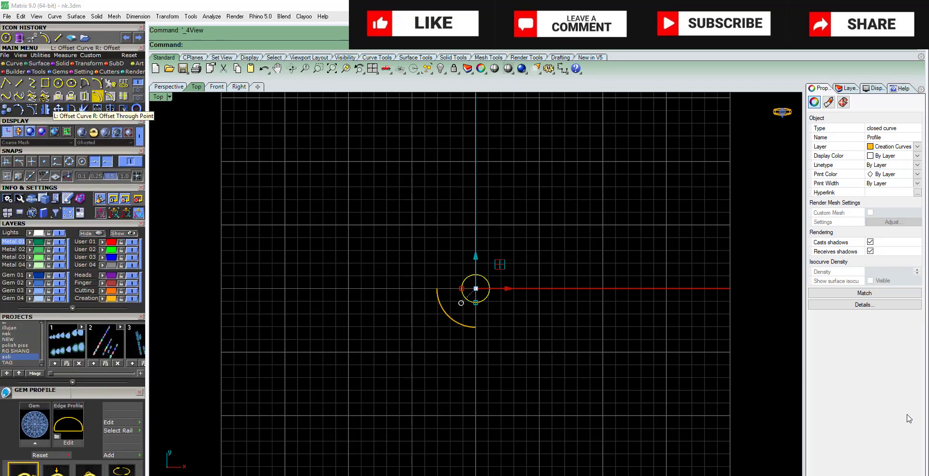
# Step: Offset the Profile circle outward by 0.18
pyautogui.click(97, 96)
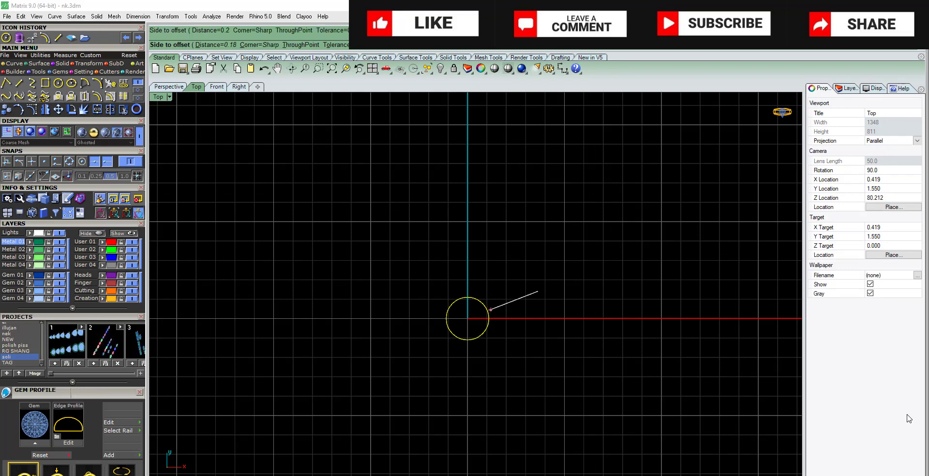
pyautogui.click(535, 293)
pyautogui.scroll(10, 487, 321)
pyautogui.scroll(2, 486, 321)
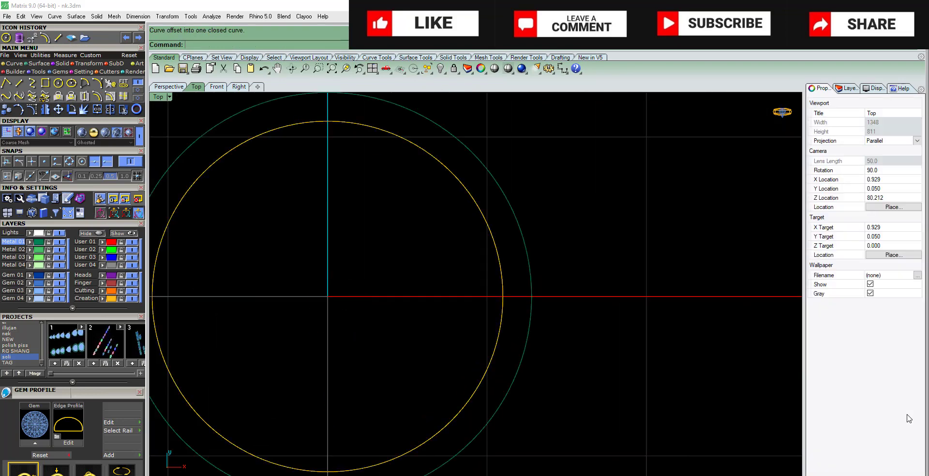
# Step: Try an aligned dimension with Near snap across the 0.18 gap, cancel it, and select the outer circle
pyautogui.click(138, 16)
pyautogui.click(164, 44)
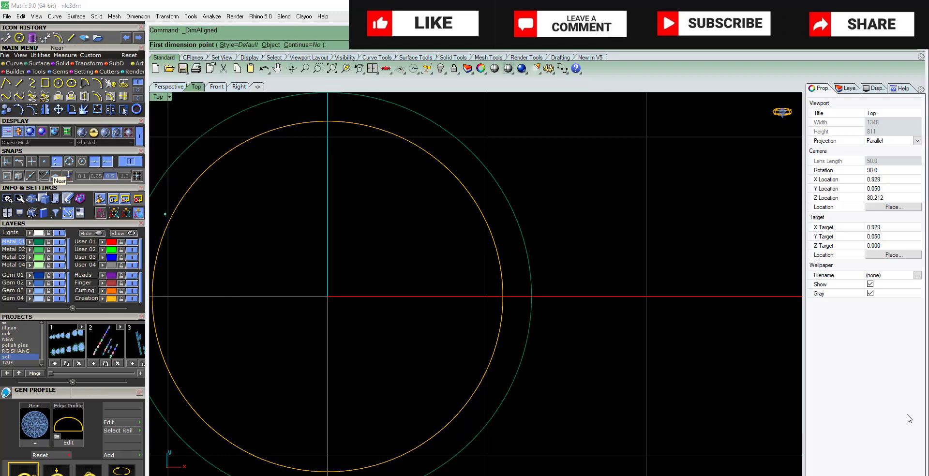
pyautogui.click(44, 161)
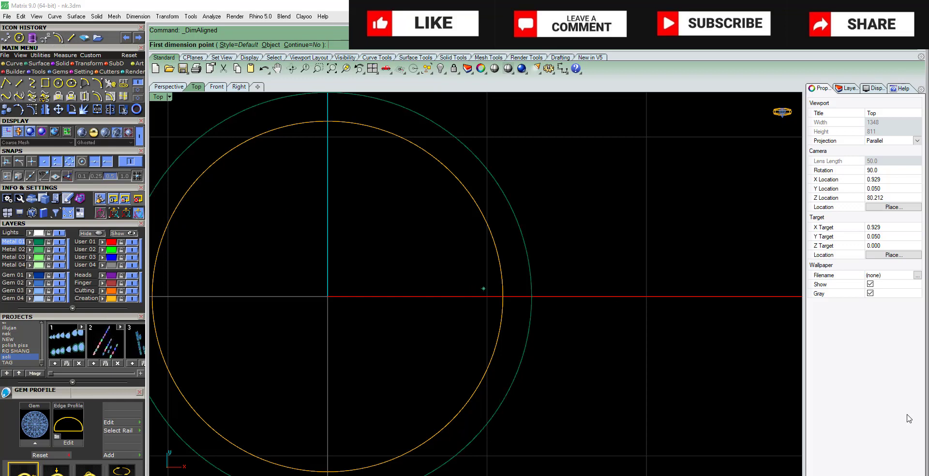
pyautogui.click(503, 296)
pyautogui.click(532, 296)
pyautogui.scroll(-5, 532, 296)
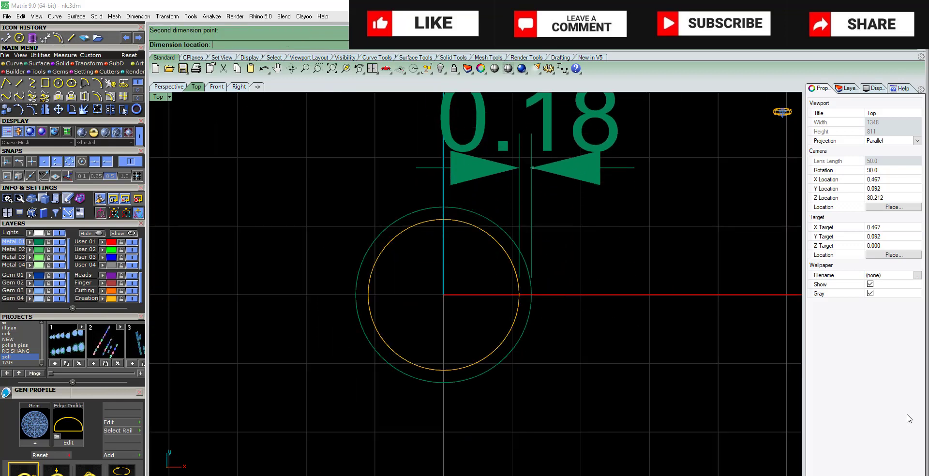
pyautogui.press('Escape')
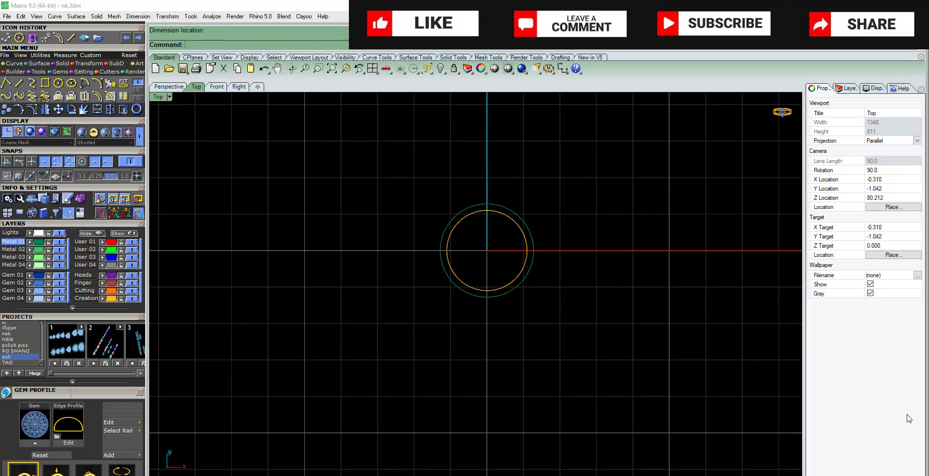
pyautogui.scroll(3, 535, 256)
pyautogui.click(531, 257)
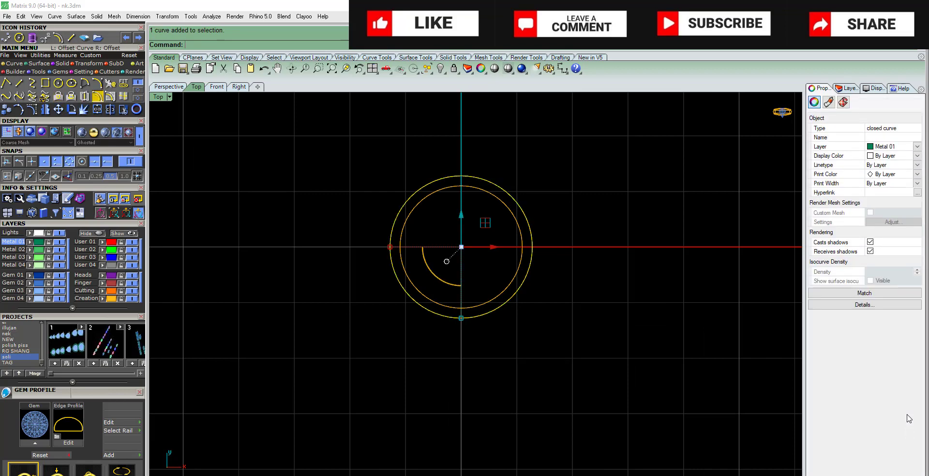
# Step: Offset the outer circle inward by 0.7
pyautogui.press('o')
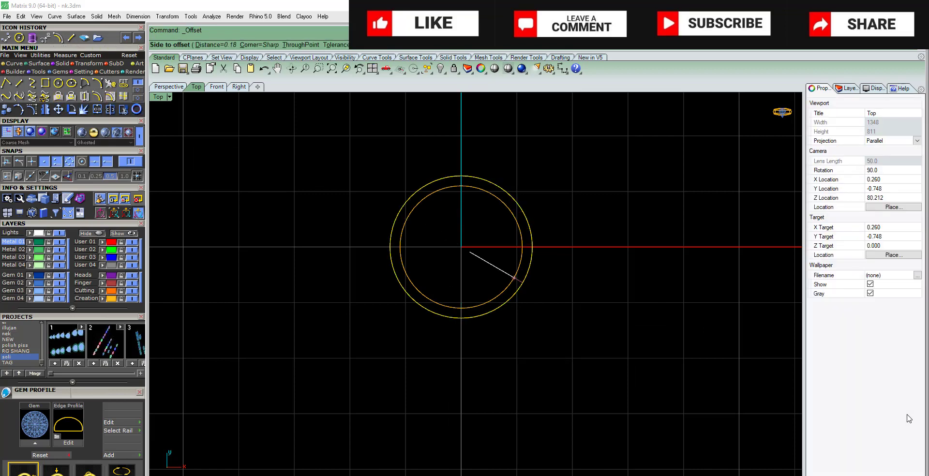
pyautogui.write('0.7')
pyautogui.press('Return')
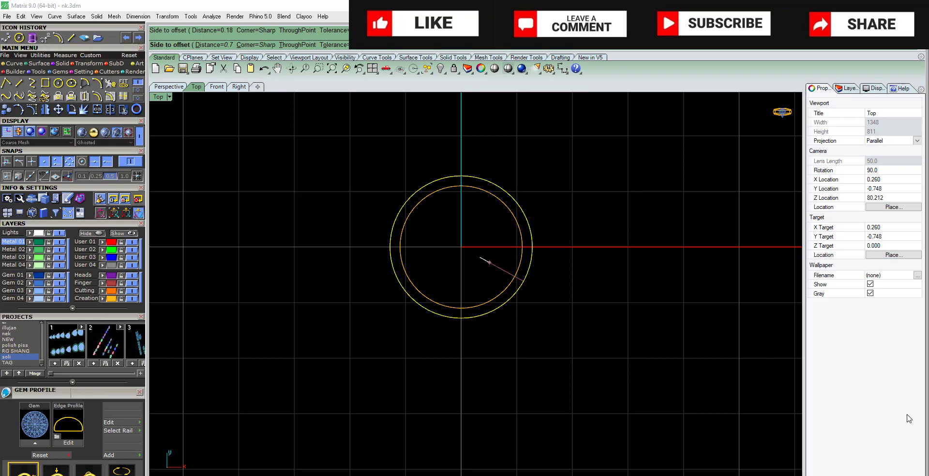
pyautogui.click(491, 248)
pyautogui.scroll(2, 501, 238)
pyautogui.press('Escape')
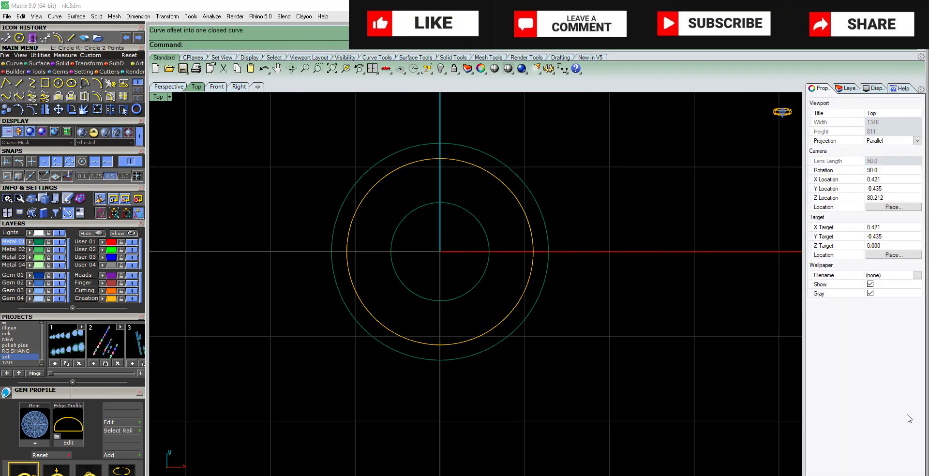
# Step: Confirm the 0.70 gap with a linear dimension and switch to the four-viewport layout
pyautogui.click(111, 96)
pyautogui.click(489, 251)
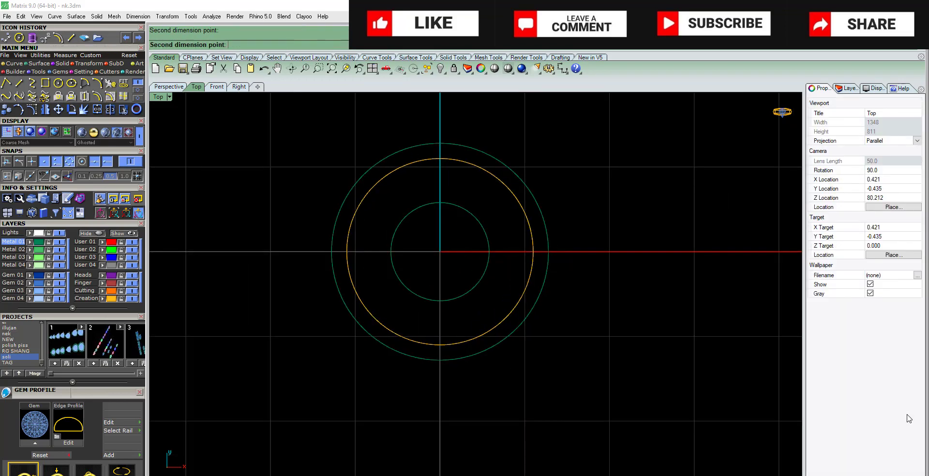
pyautogui.click(548, 252)
pyautogui.scroll(-6, 550, 177)
pyautogui.click(518, 120)
pyautogui.scroll(-3, 491, 218)
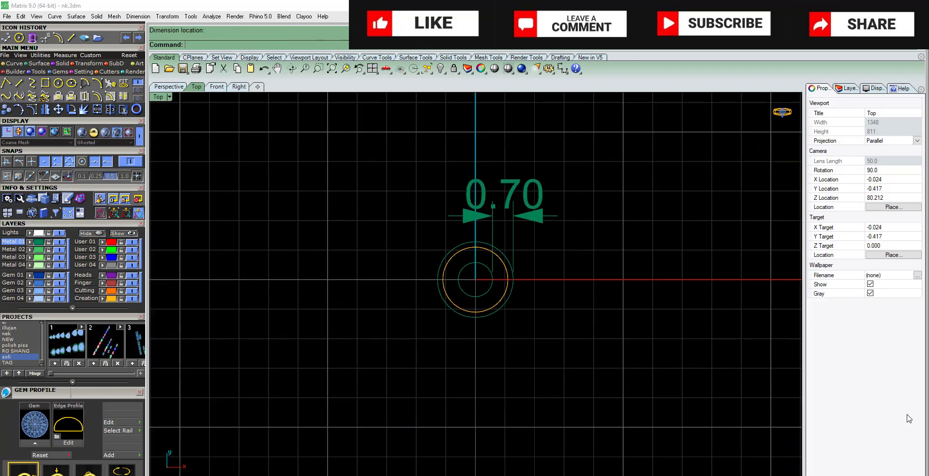
pyautogui.click(503, 199)
pyautogui.scroll(5, 491, 290)
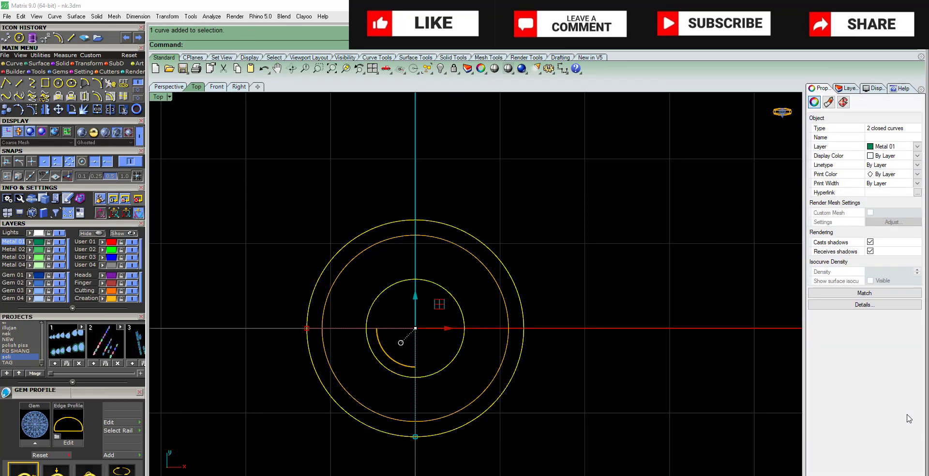
pyautogui.hotkey('ctrl', 'F5')
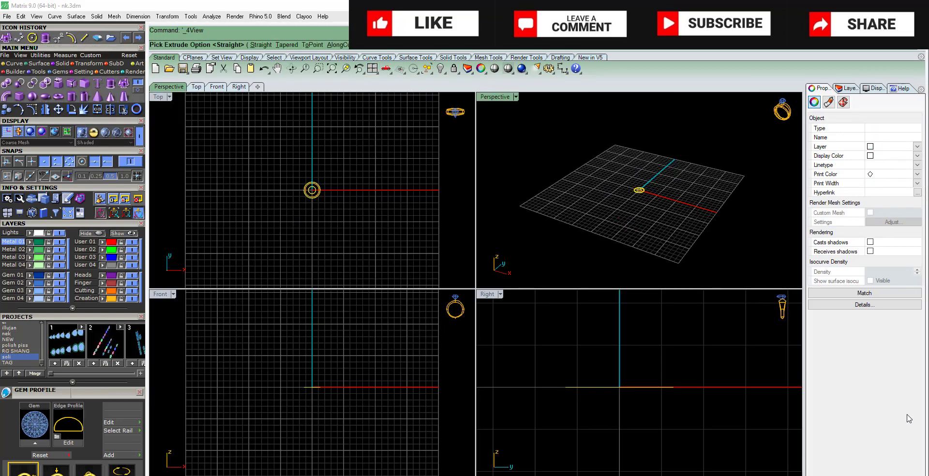
# Step: Extrude the two concentric Metal 01 circles straight down into a solid tube
pyautogui.write('ExtrudeCrv')
pyautogui.press('Return')
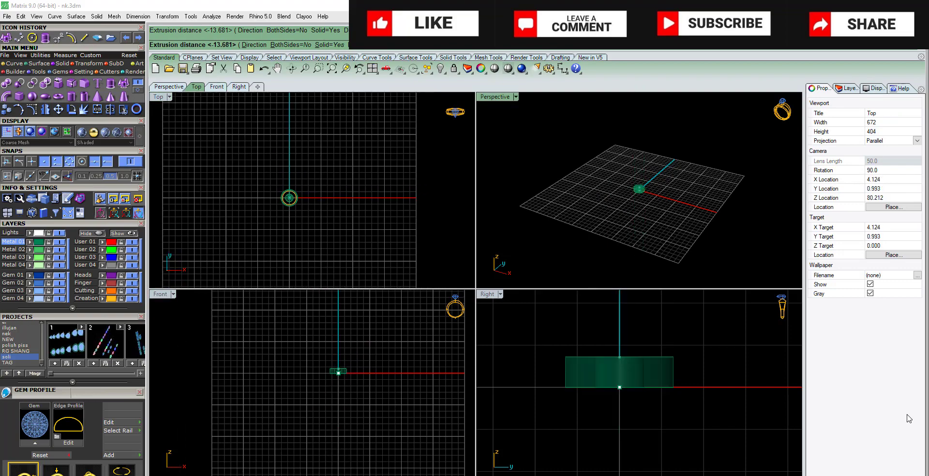
pyautogui.press('Escape')
pyautogui.hotkey('ctrl', 'm')
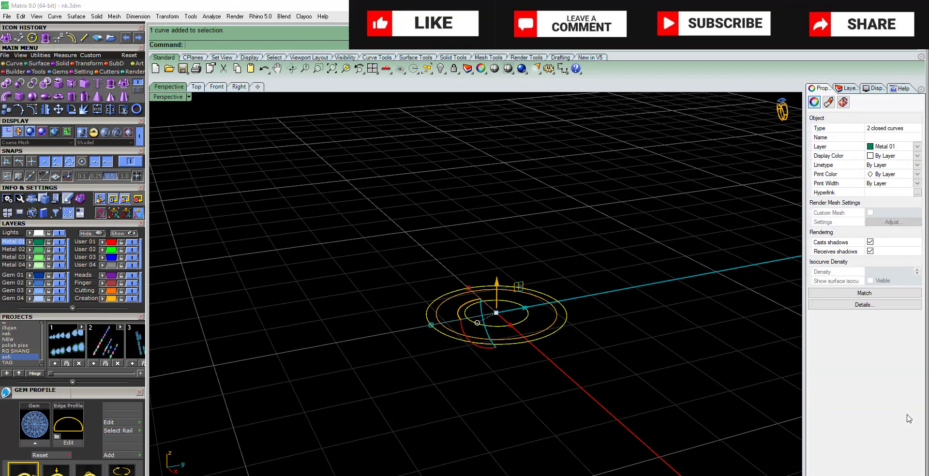
pyautogui.click(111, 83)
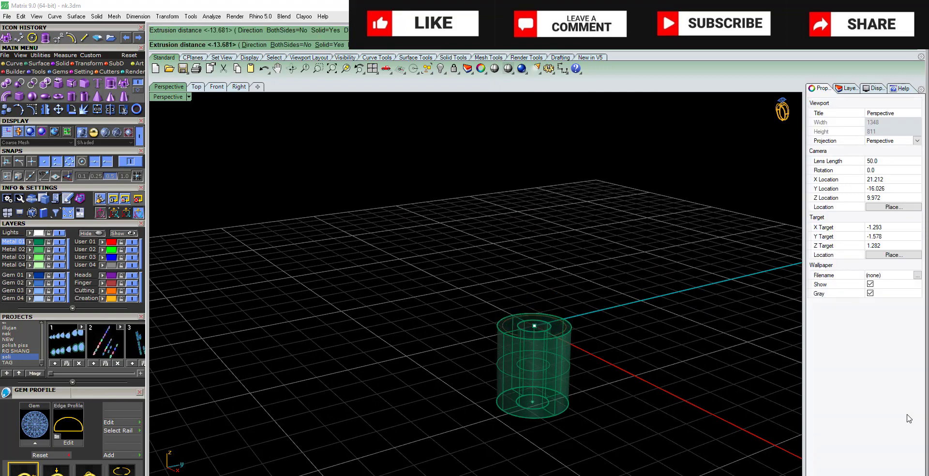
pyautogui.press('Return')
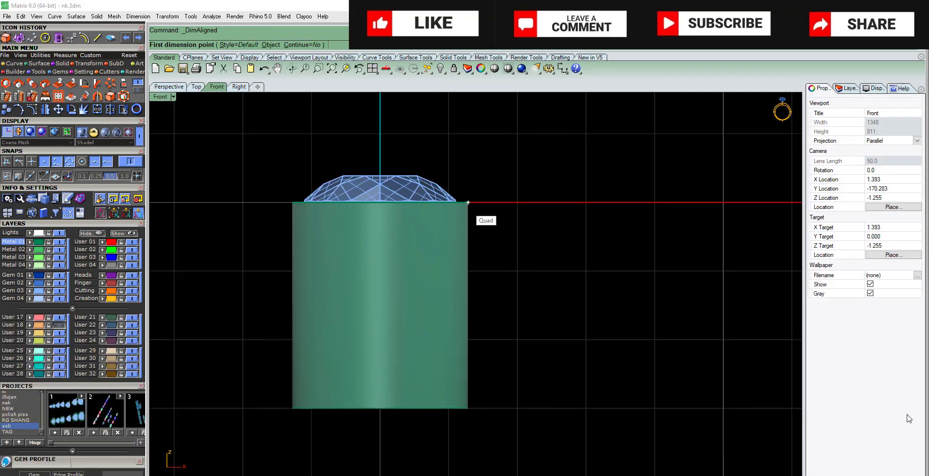
# Step: Dimension the tube's full height as 3.00 in the Front view and move the dimension closer
pyautogui.click(468, 202)
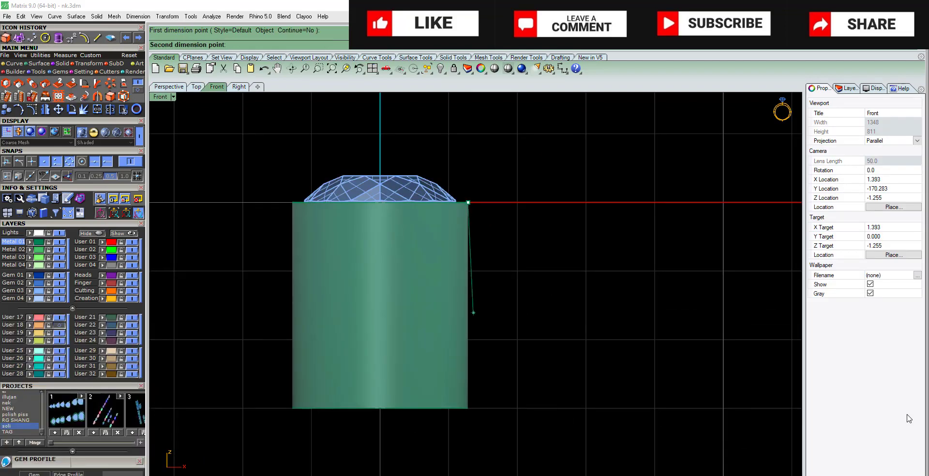
pyautogui.click(468, 408)
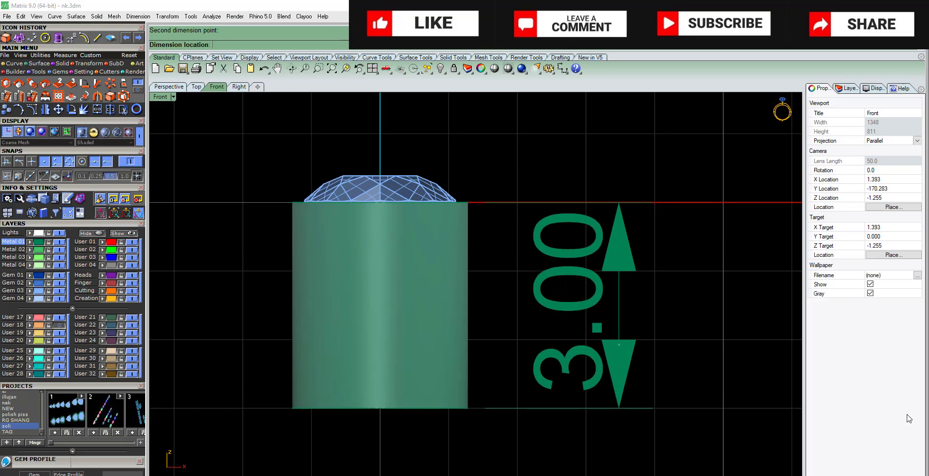
pyautogui.click(630, 344)
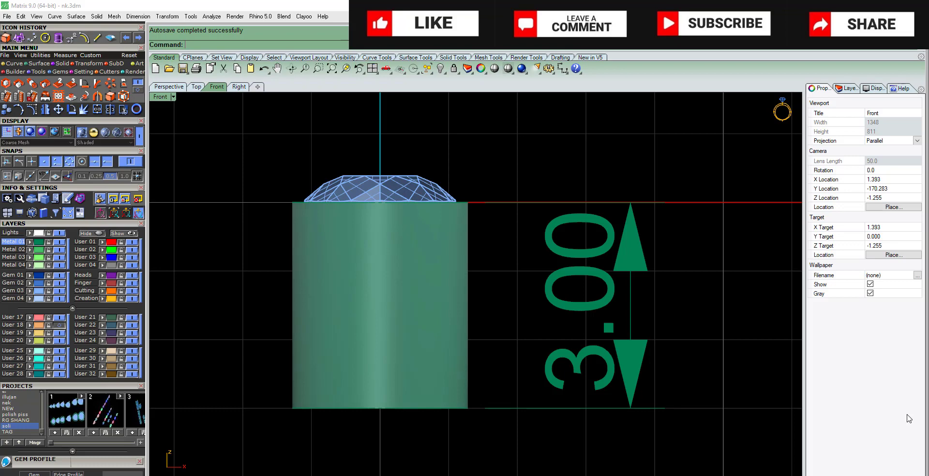
pyautogui.click(579, 290)
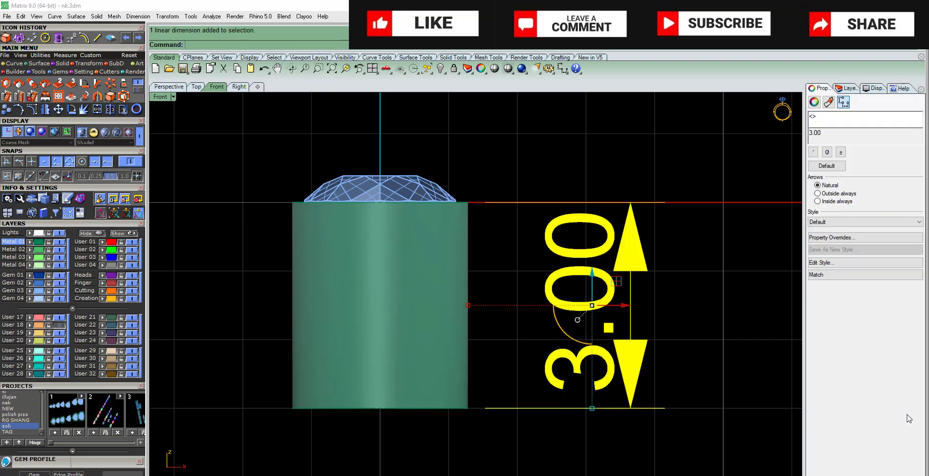
pyautogui.moveTo(624, 305); pyautogui.dragTo(581, 305)
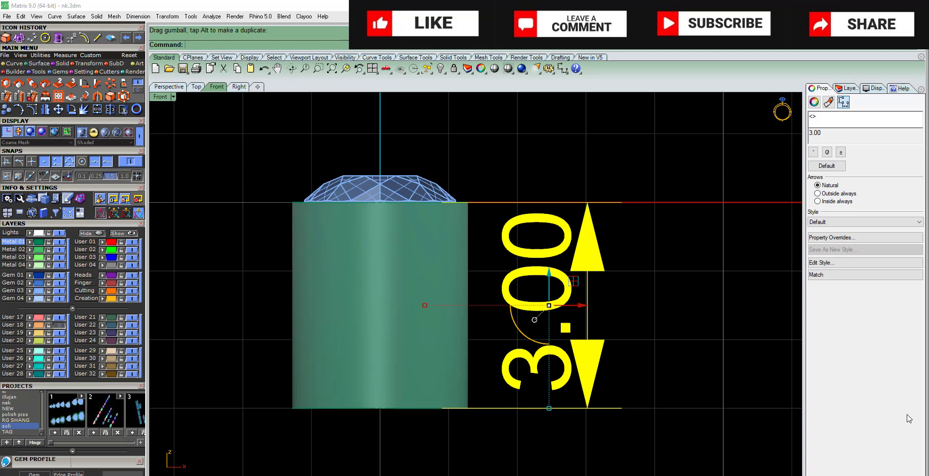
# Step: Delete the 3.00 dimension and switch the view to Ghosted display
pyautogui.press('Delete')
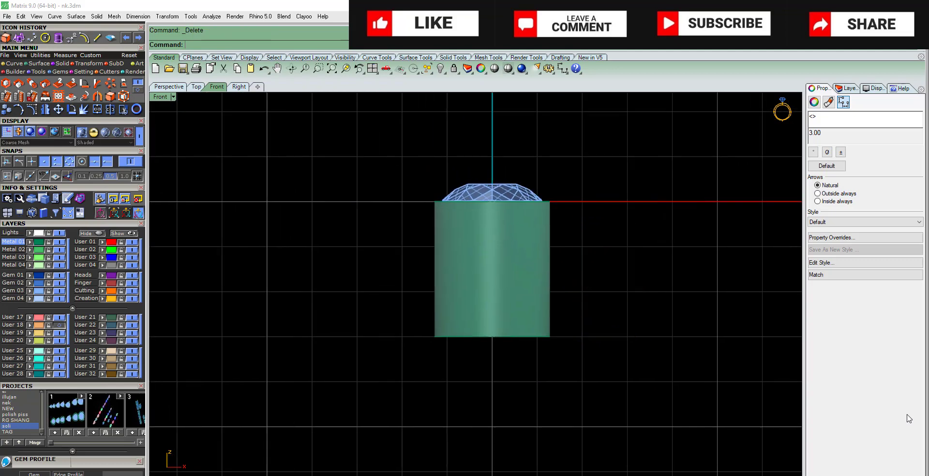
pyautogui.hotkey('ctrl', 'a')
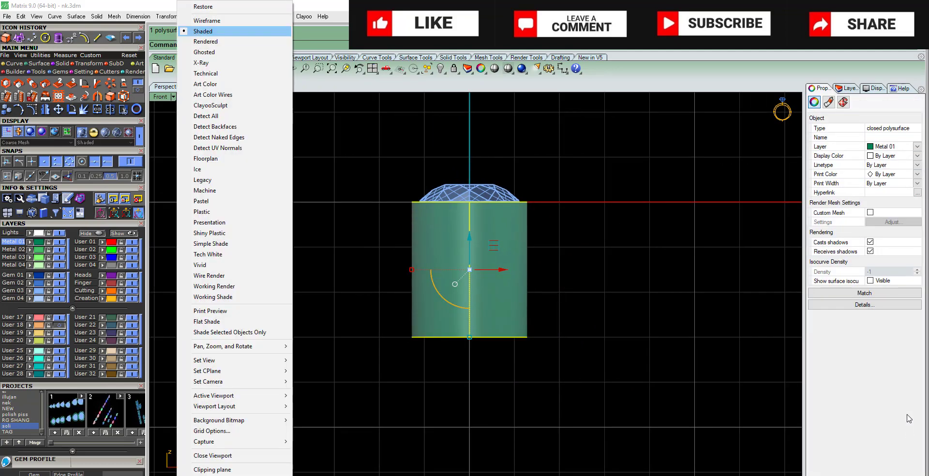
pyautogui.press('Down')
pyautogui.press('Down')
pyautogui.press('Return')
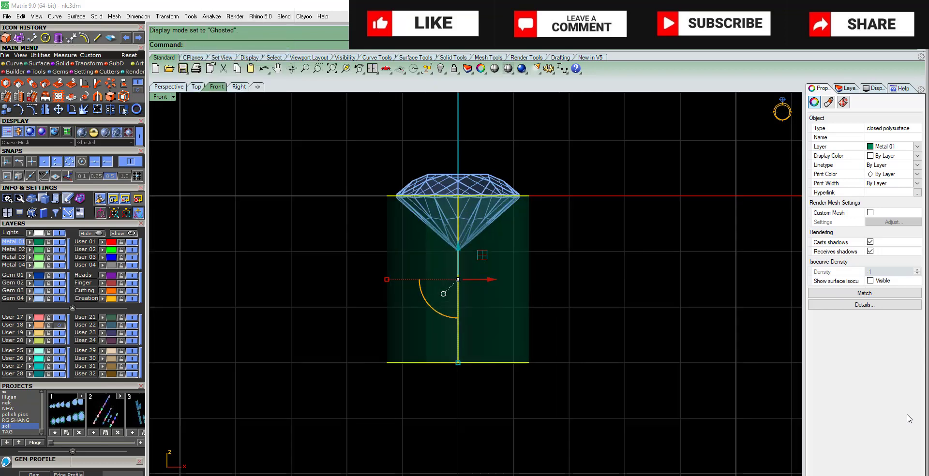
# Step: Add two horizontal cutting lines across the tube and Boolean-split the tube with them
pyautogui.write('l')
pyautogui.press('Return')
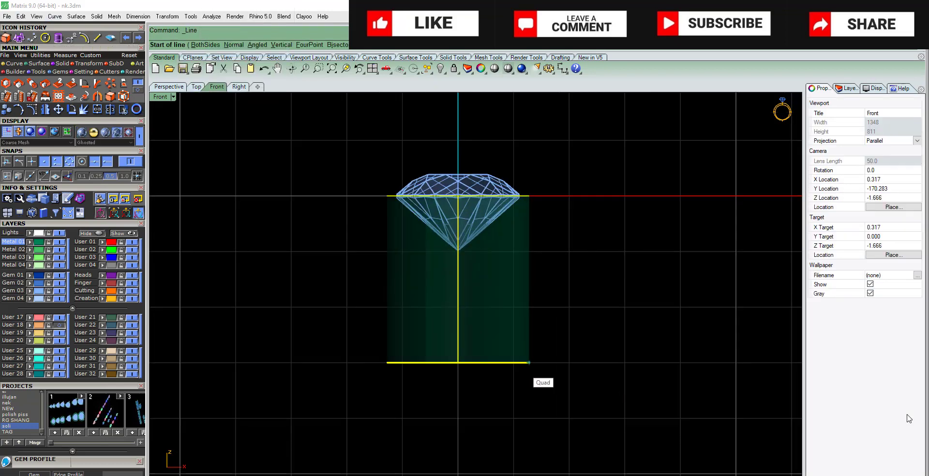
pyautogui.click(528, 362)
pyautogui.press('Escape')
pyautogui.hotkey('ctrl', 'v')
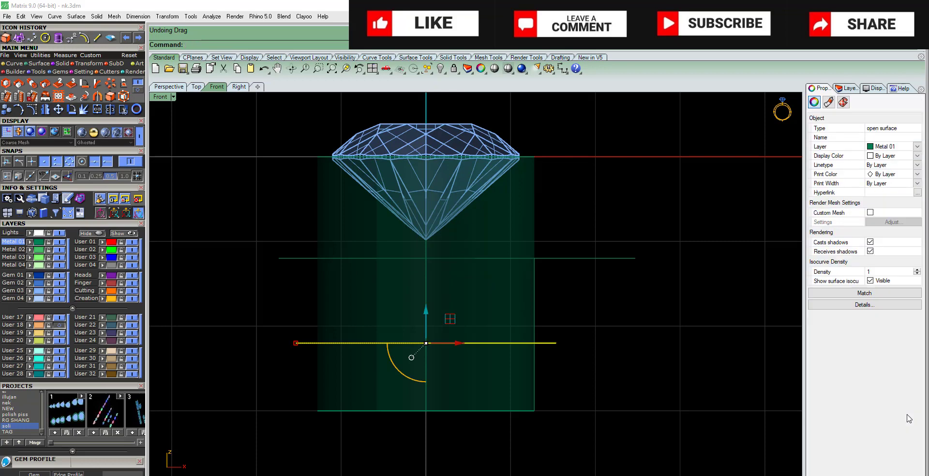
pyautogui.press('Escape')
pyautogui.hotkey('ctrl', 'shift', 'p')
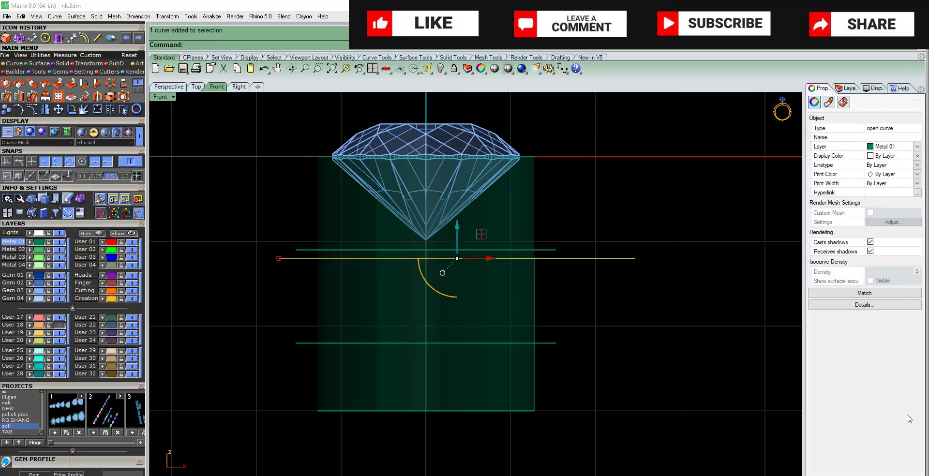
pyautogui.press('Escape')
pyautogui.hotkey('ctrl', 'shift', 'p')
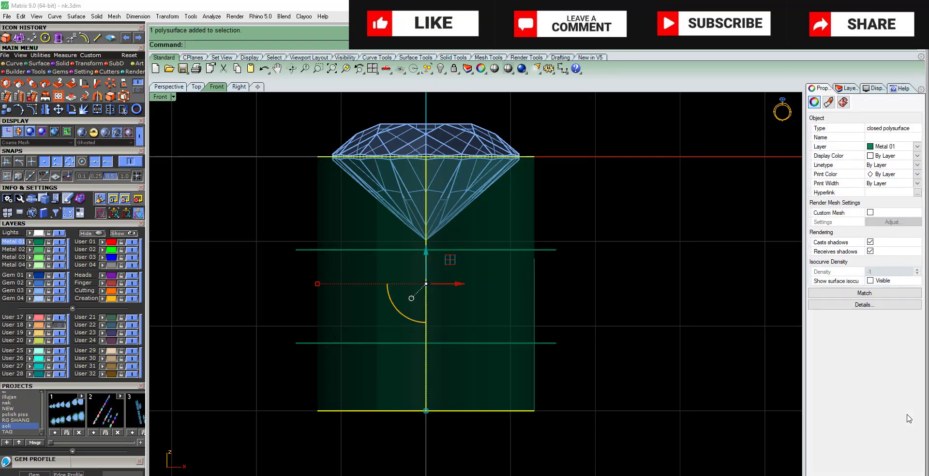
pyautogui.write('BS')
pyautogui.press('Return')
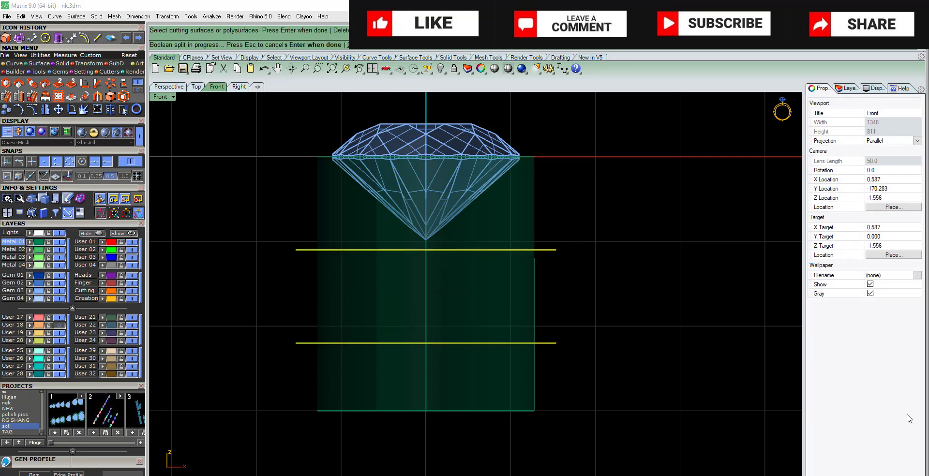
# Step: Finish the split, then delete the tube's middle piece and both cutting lines
pyautogui.press('Return')
pyautogui.press('Delete')
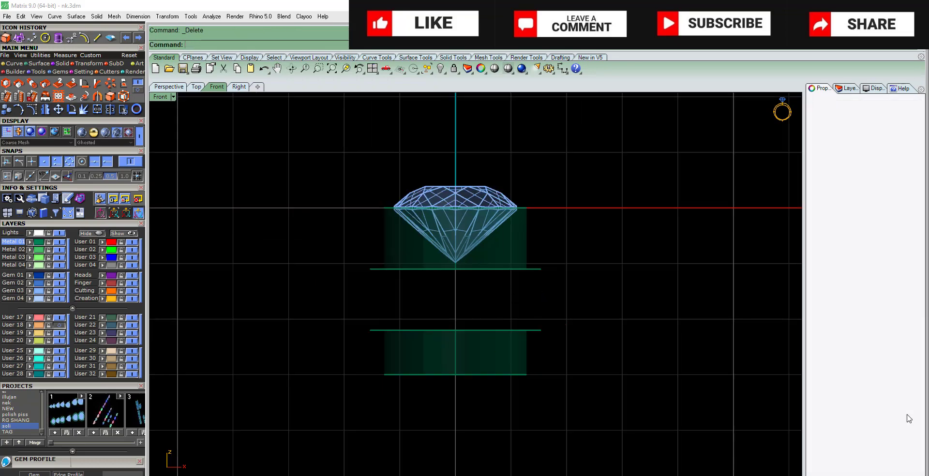
pyautogui.moveTo(555, 244); pyautogui.dragTo(534, 338)
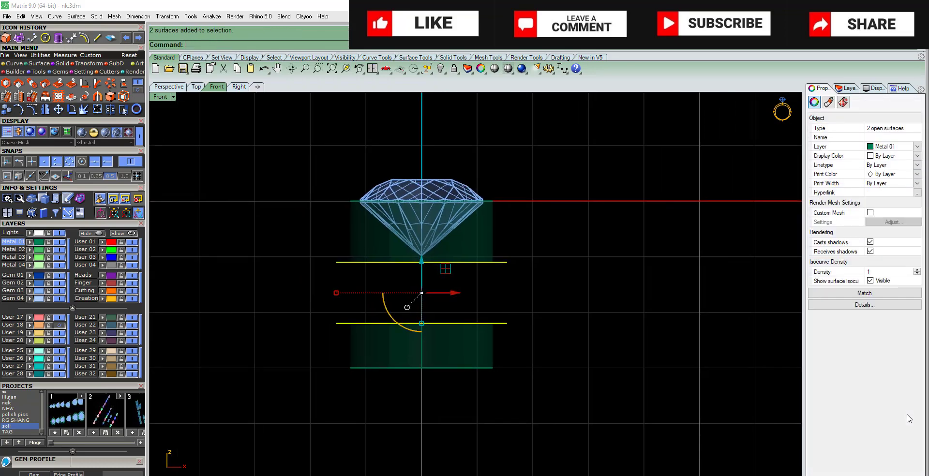
pyautogui.press('Delete')
pyautogui.press('Left')
pyautogui.press('Up')
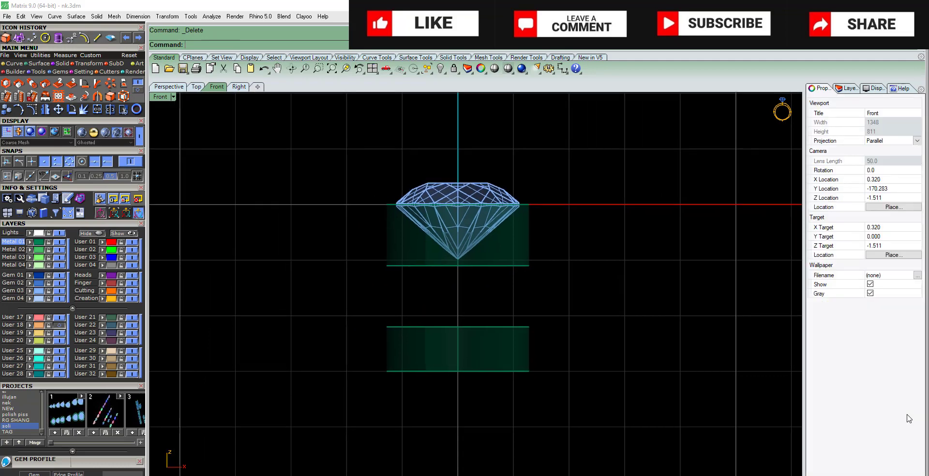
# Step: Verify the 1.10 upper and 0.80 lower bands with dimensions, delete them, and show four views
pyautogui.click(529, 205)
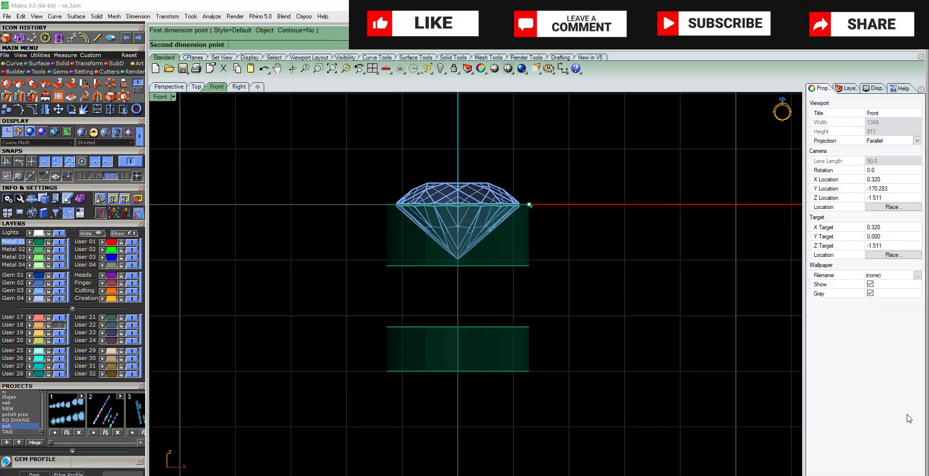
pyautogui.click(529, 265)
pyautogui.click(657, 237)
pyautogui.press('Return')
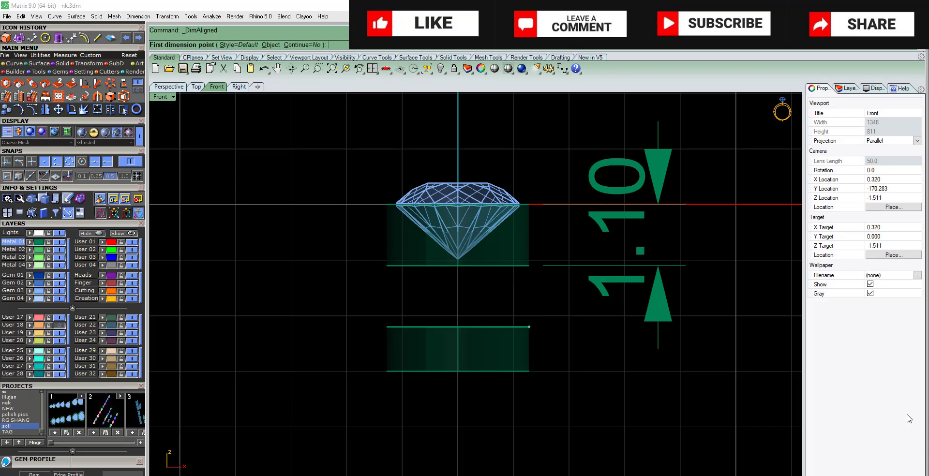
pyautogui.click(529, 326)
pyautogui.click(529, 371)
pyautogui.click(600, 348)
pyautogui.scroll(-3, 547, 370)
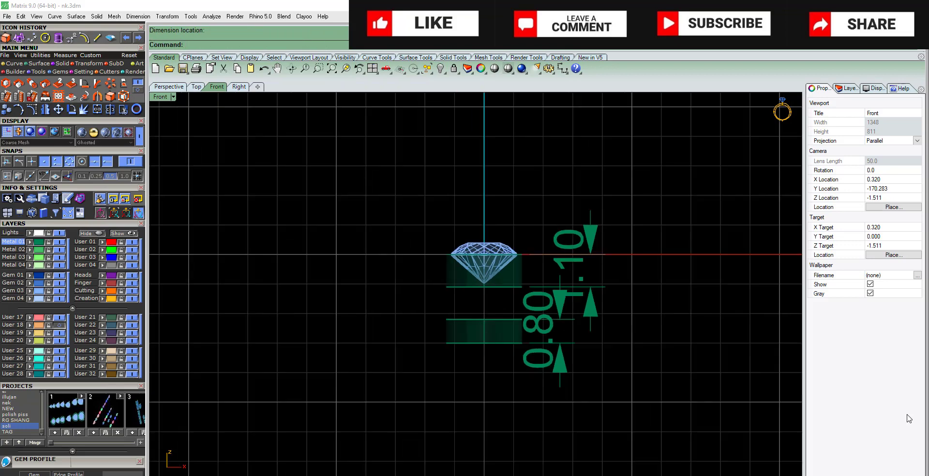
pyautogui.scroll(3, 578, 404)
pyautogui.press('Delete')
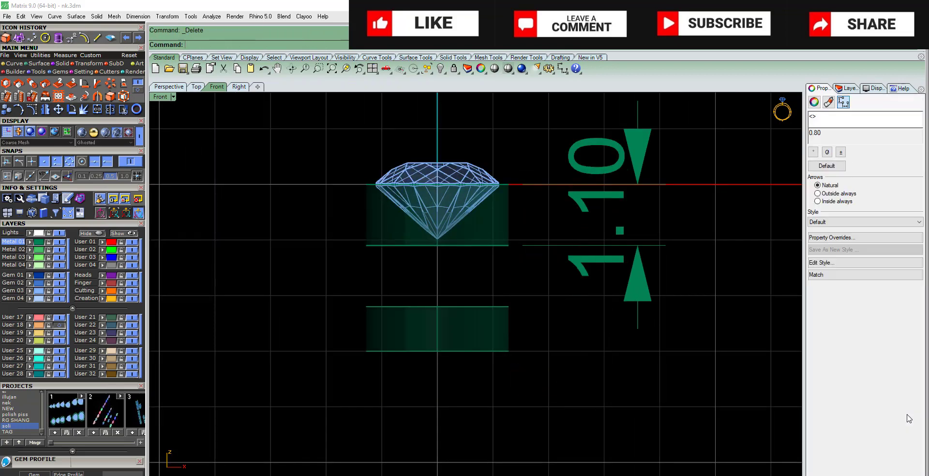
pyautogui.press('Delete')
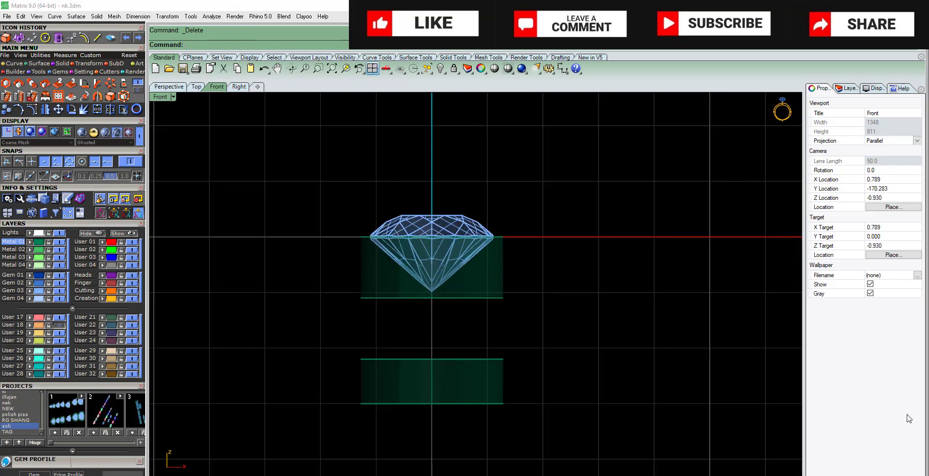
pyautogui.hotkey('ctrl', 'F5')
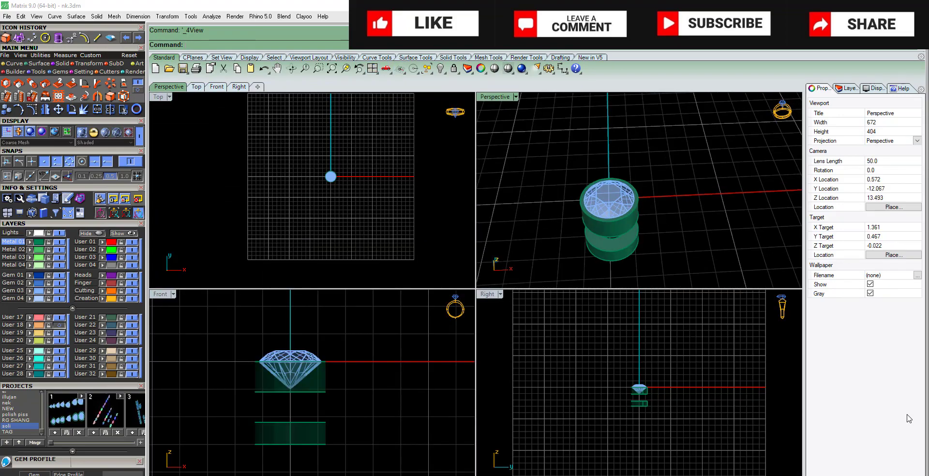
# Step: Maximize the Top view, hide the diamond, and offset the profile curve inward toward the hole
pyautogui.hotkey('ctrl', 'F1')
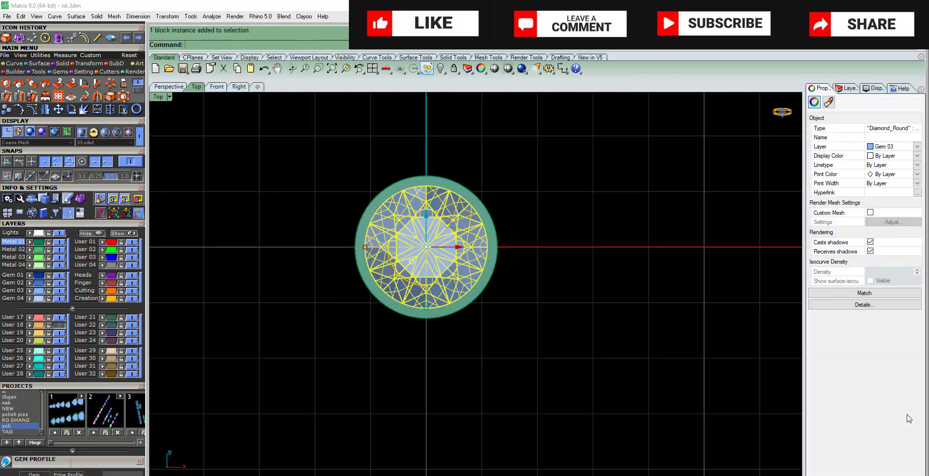
pyautogui.hotkey('ctrl', 'h')
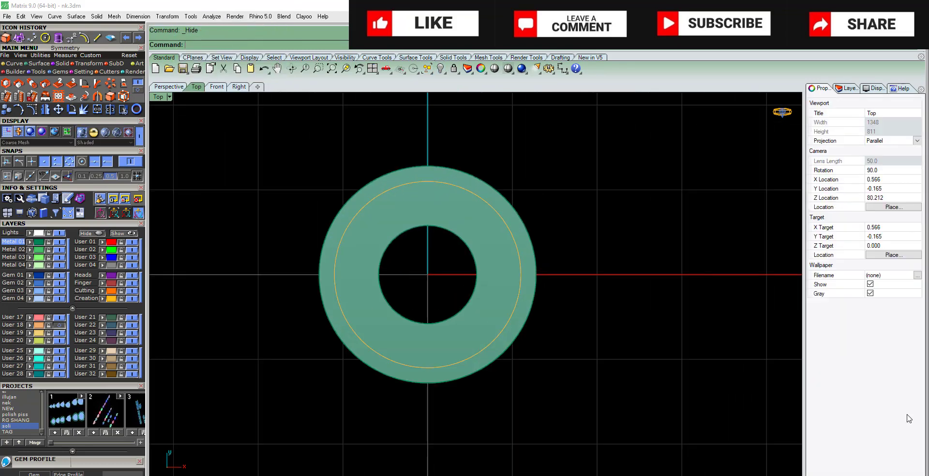
pyautogui.click(450, 185)
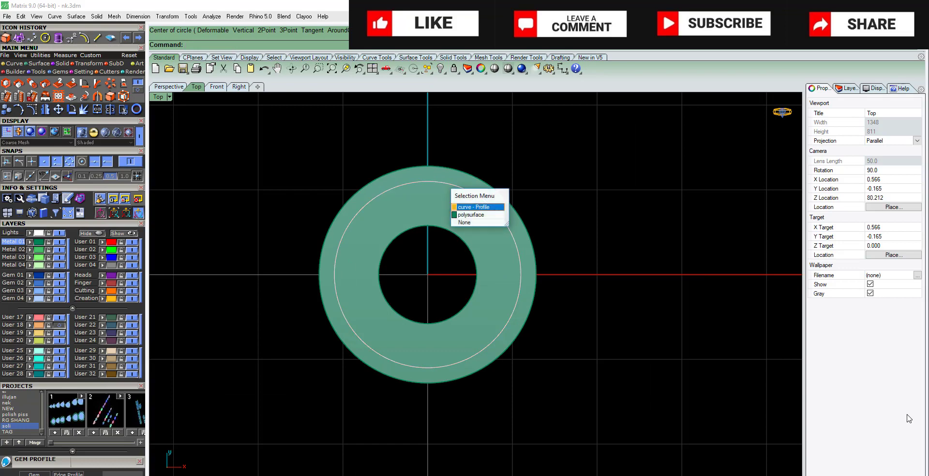
pyautogui.click(464, 198)
pyautogui.press('Escape')
pyautogui.click(414, 184)
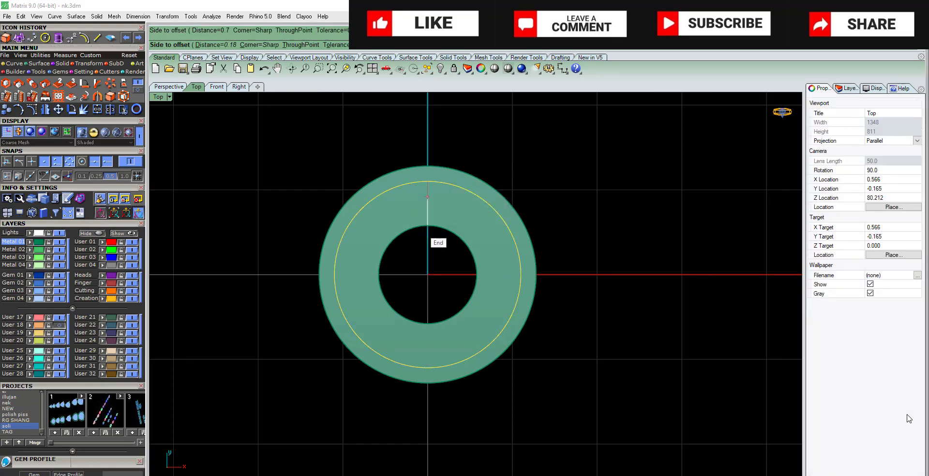
pyautogui.click(427, 240)
pyautogui.press('Escape')
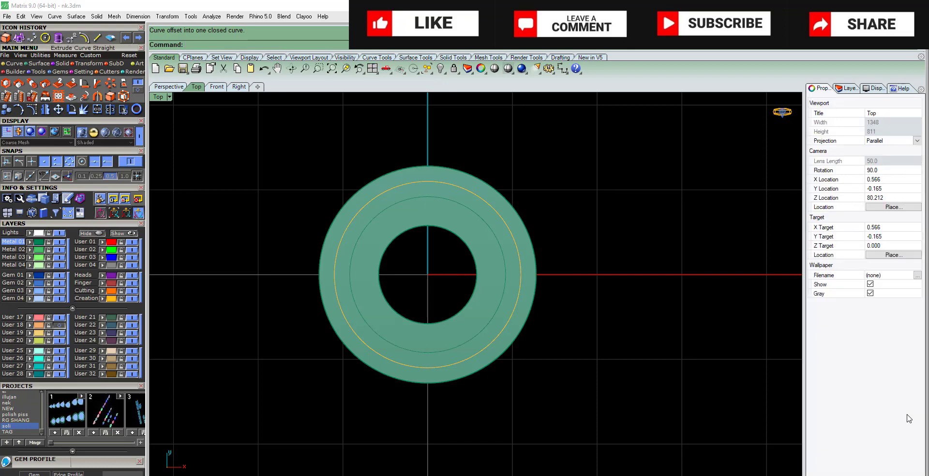
# Step: Measure the 0.18 ring gap with a temporary aligned dimension, then delete it
pyautogui.press('d')
pyautogui.click(419, 182)
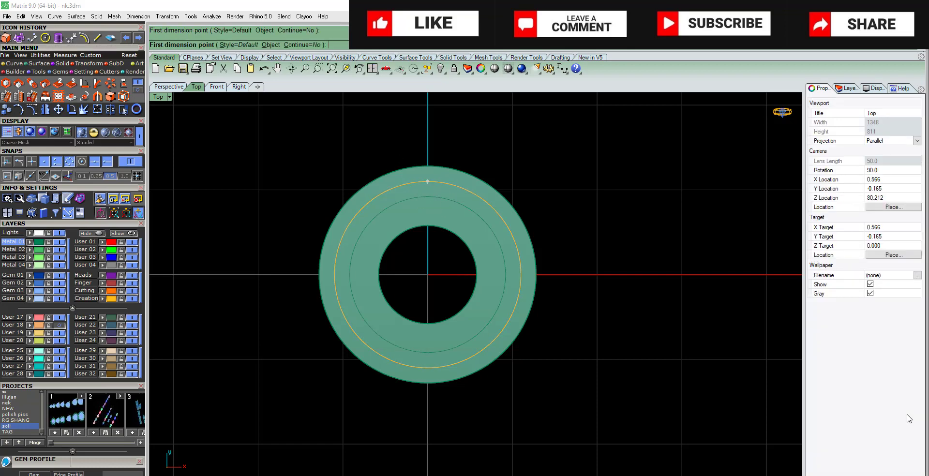
pyautogui.click(427, 198)
pyautogui.scroll(-4, 427, 197)
pyautogui.click(618, 199)
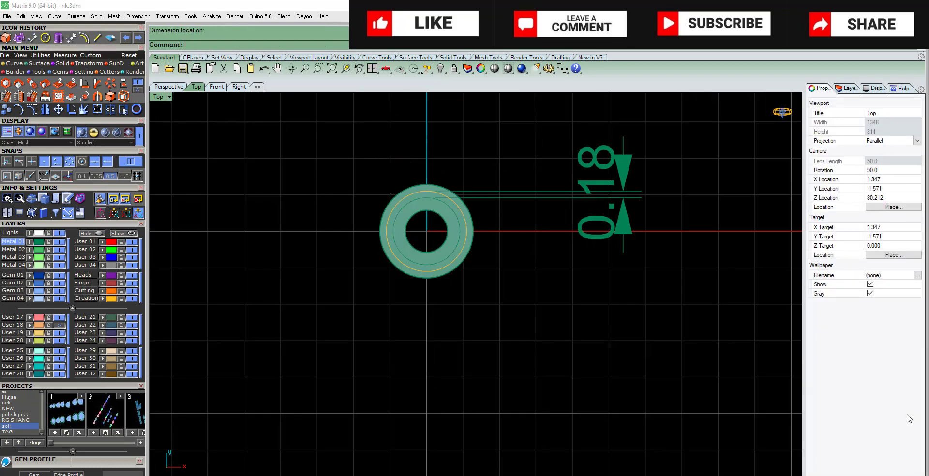
pyautogui.click(600, 159)
pyautogui.press('Delete')
pyautogui.press('Home')
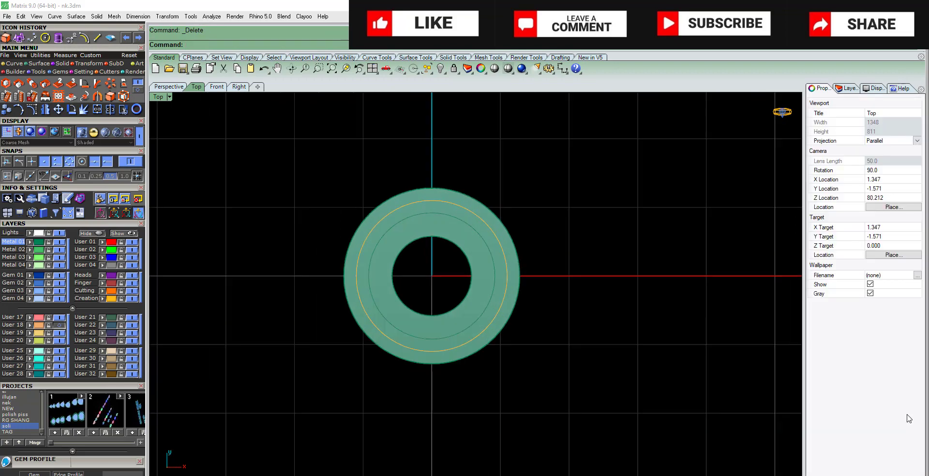
# Step: Draw a 0.8-diameter circle centred on the ring's top edge, replacing a mistaken diameter-1 circle
pyautogui.click(45, 38)
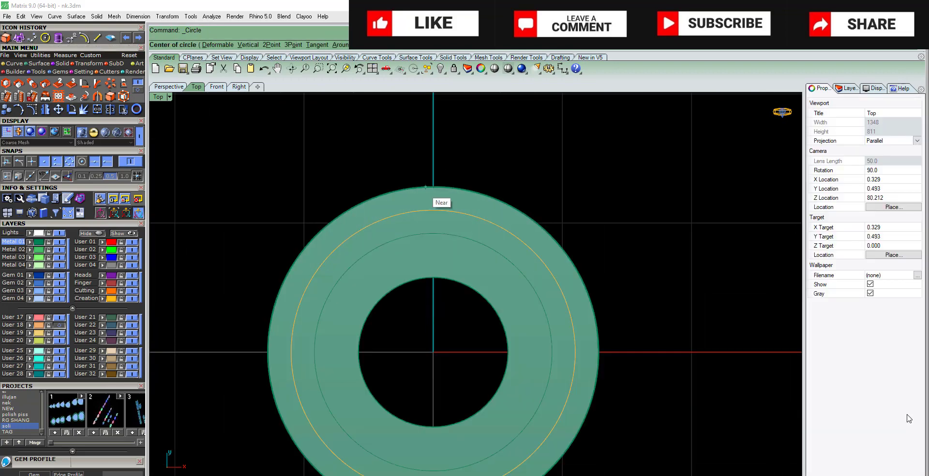
pyautogui.click(433, 187)
pyautogui.write('1')
pyautogui.press('Return')
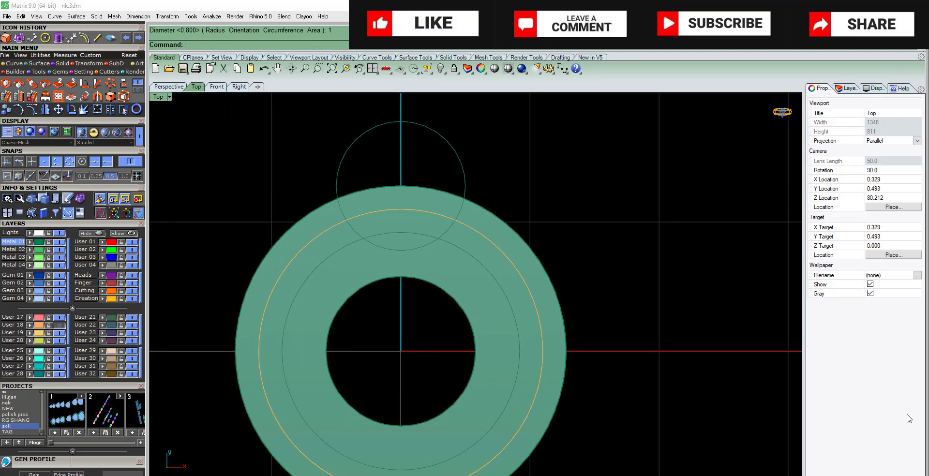
pyautogui.hotkey('ctrl', 'z')
pyautogui.press('Return')
pyautogui.click(398, 186)
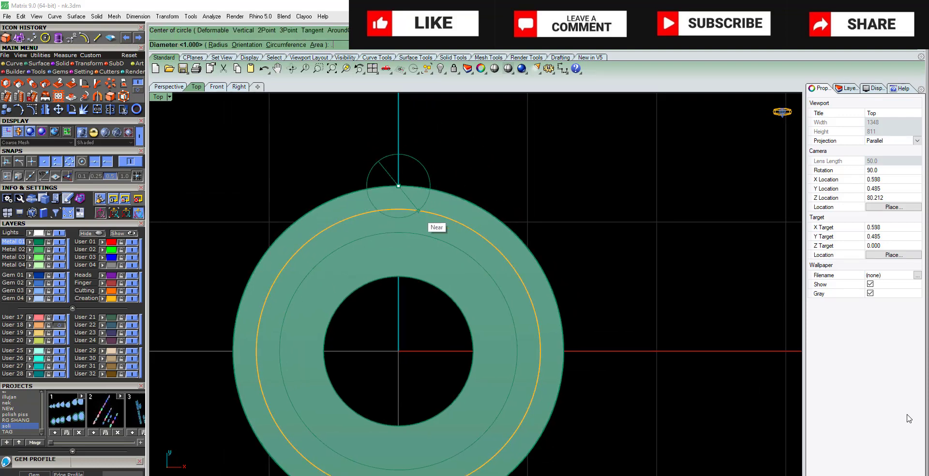
pyautogui.write('.8')
pyautogui.press('Return')
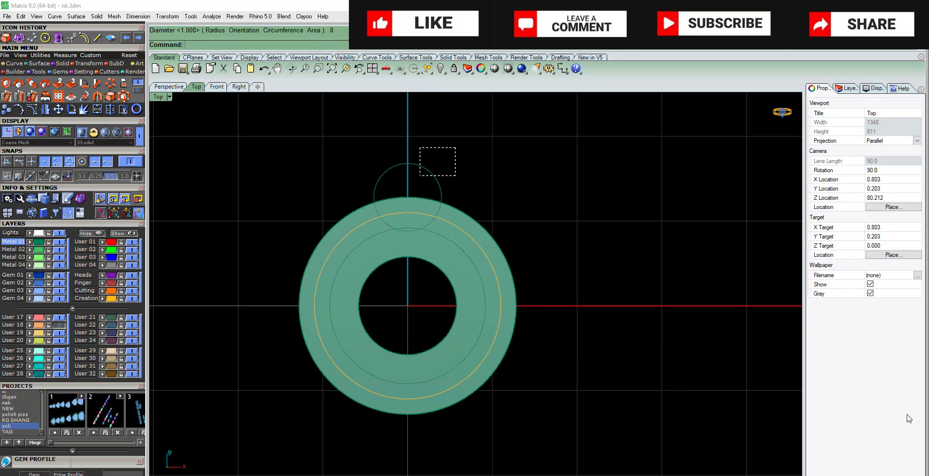
# Step: Nudge the small 0.8 circle slightly upward
pyautogui.moveTo(455, 147); pyautogui.dragTo(419, 176)
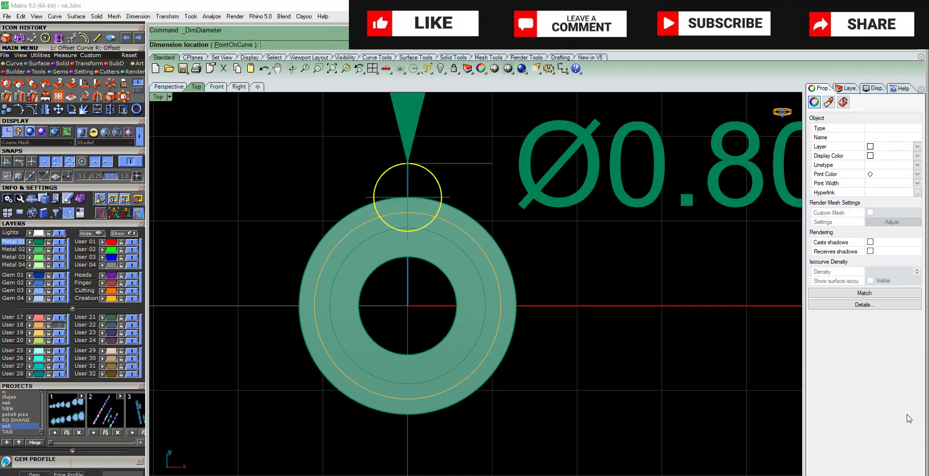
pyautogui.scroll(-3, 368, 340)
pyautogui.press('Escape')
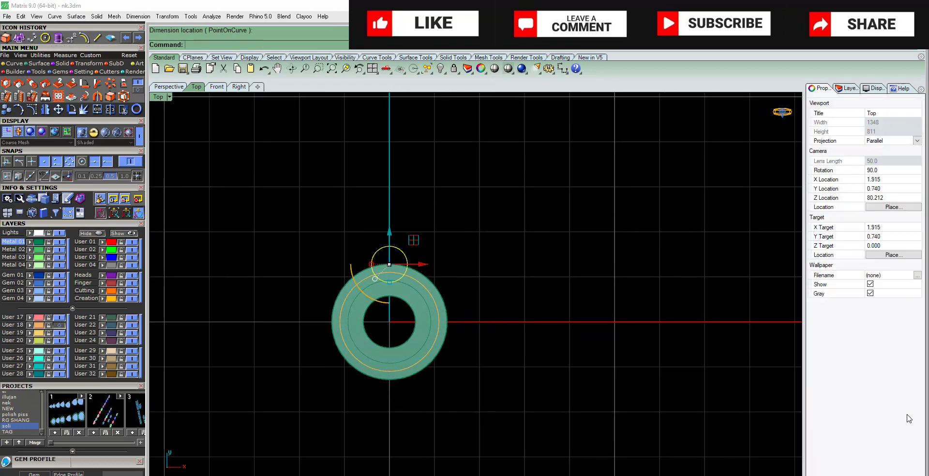
pyautogui.press('Delete')
pyautogui.hotkey('ctrl', 'z')
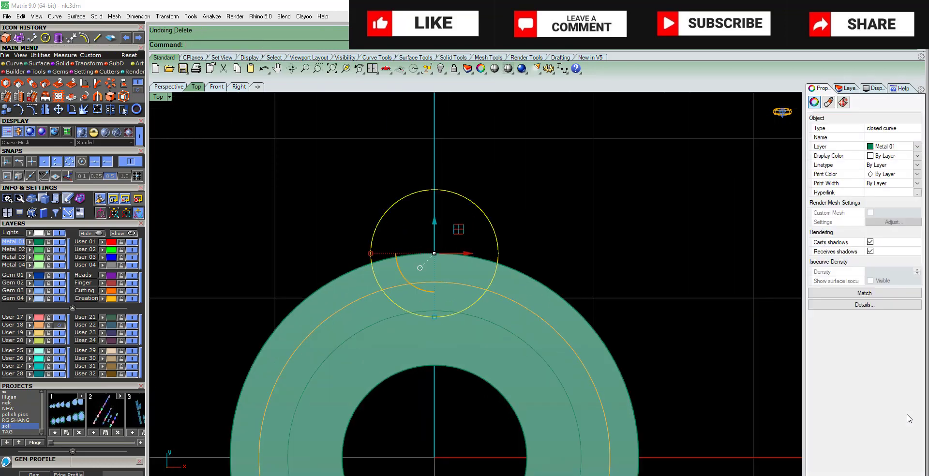
pyautogui.hotkey('alt', 'Up')
pyautogui.hotkey('alt', 'Up')
pyautogui.hotkey('alt', 'Up')
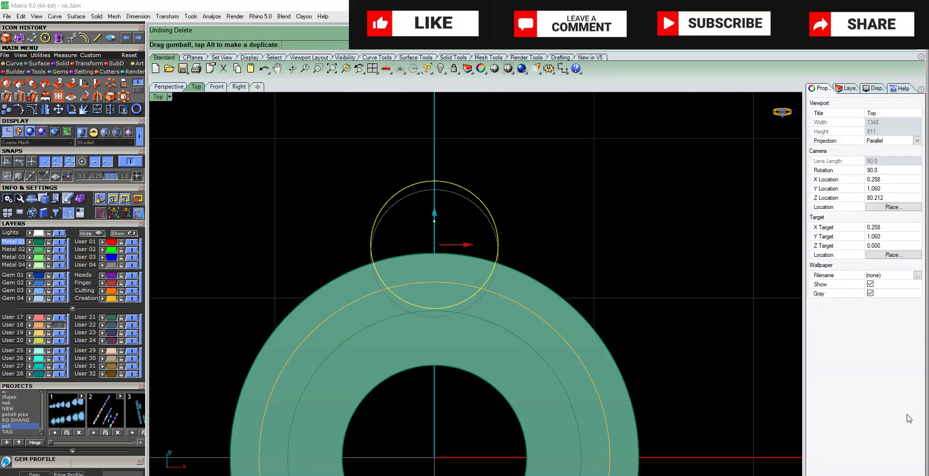
pyautogui.hotkey('alt', 'Up')
# Step: Extrude the small circle down into a tall cylinder reaching the lower ring
pyautogui.hotkey('ctrl', 'F5')
pyautogui.hotkey('ctrl', 'F4')
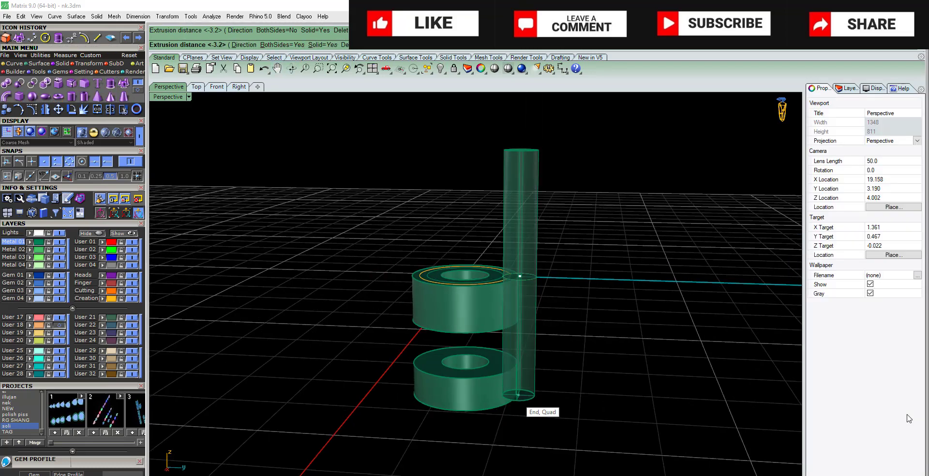
pyautogui.press('Return')
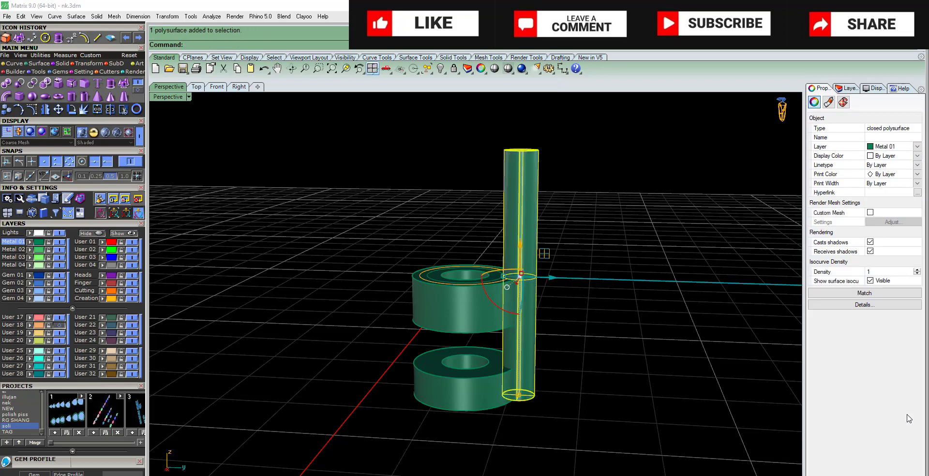
pyautogui.hotkey('ctrl', 'F5')
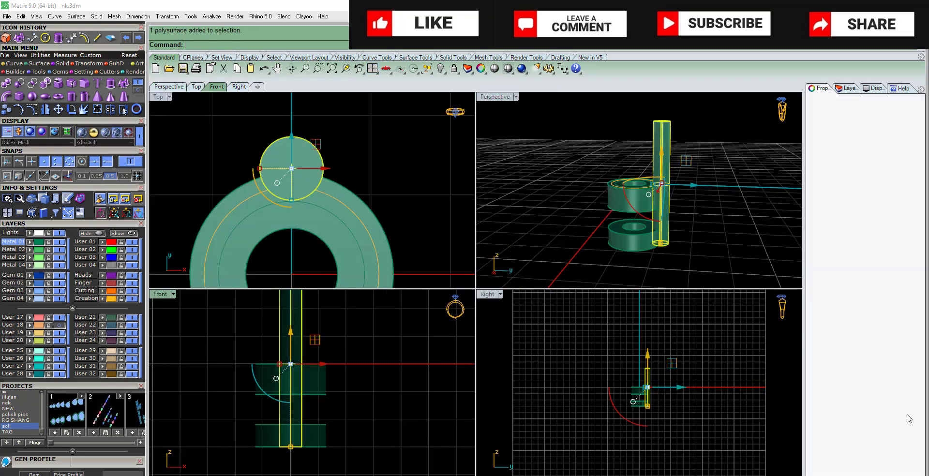
# Step: Create a cutting plane across the bar and raise it 1.5 above the upper ring
pyautogui.write('Cutplane')
pyautogui.press('Return')
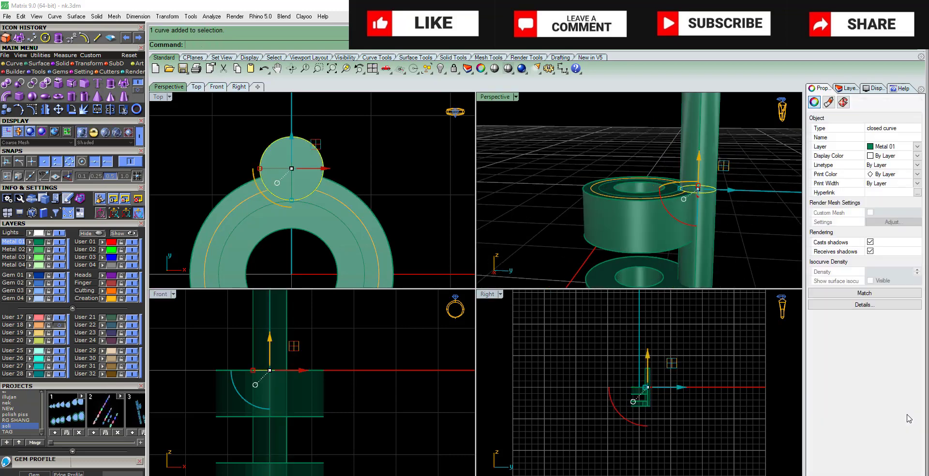
pyautogui.hotkey('ctrl', 'z')
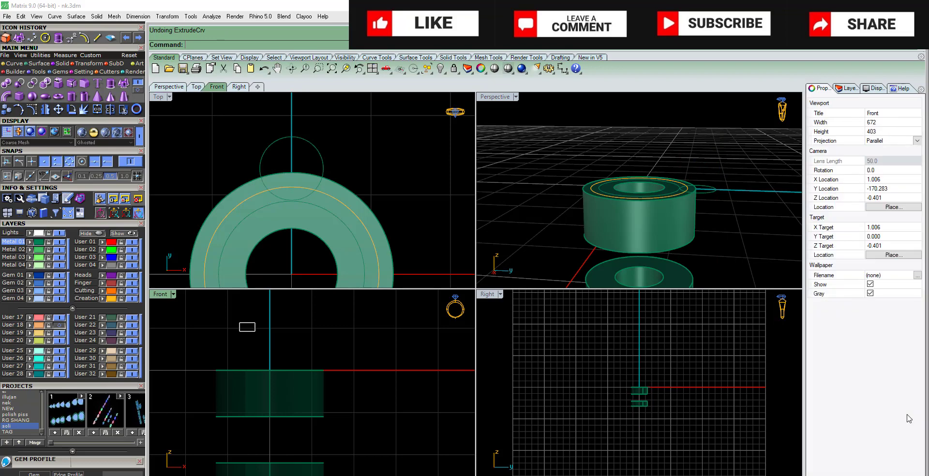
pyautogui.hotkey('ctrl', 'y')
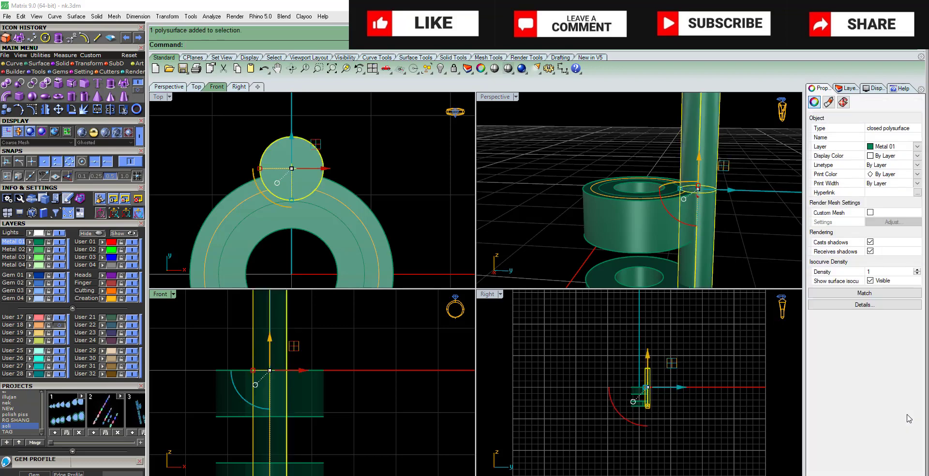
pyautogui.write('CP')
pyautogui.press('Return')
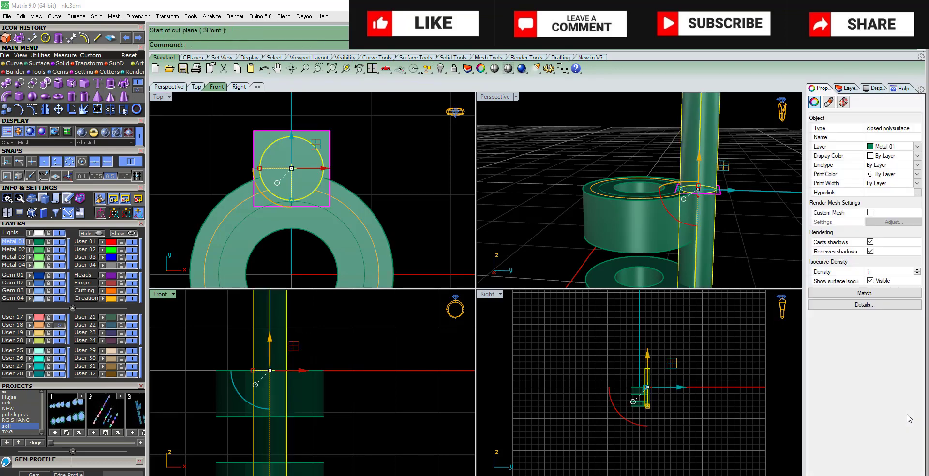
pyautogui.press('Return')
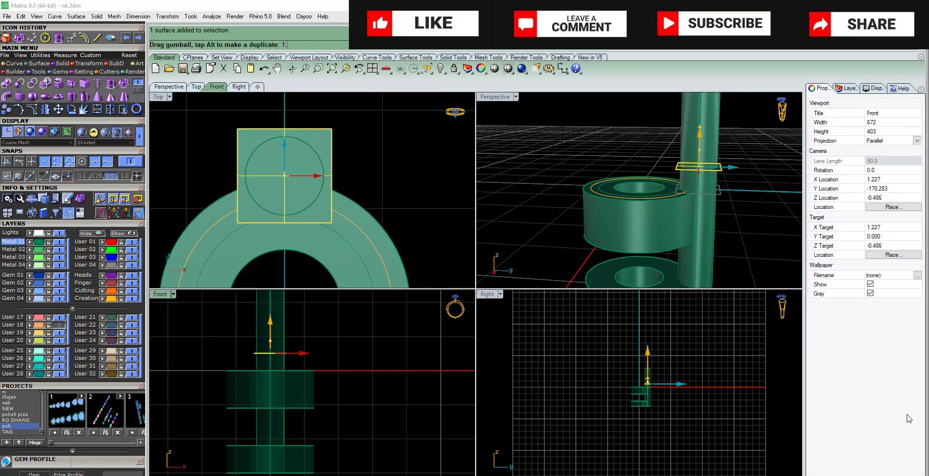
pyautogui.write('.5')
pyautogui.press('Return')
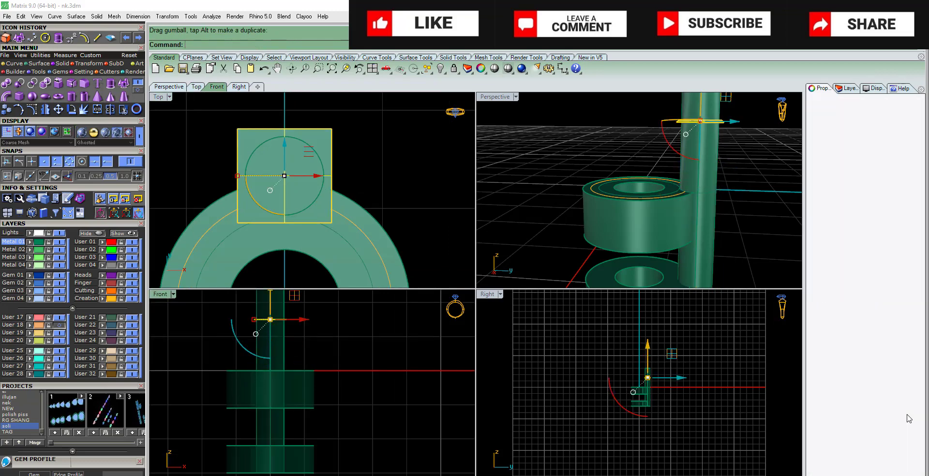
pyautogui.press('Escape')
# Step: Split the cylinder with the plane, then delete the top piece and the cutting plane
pyautogui.hotkey('ctrl', 'F4')
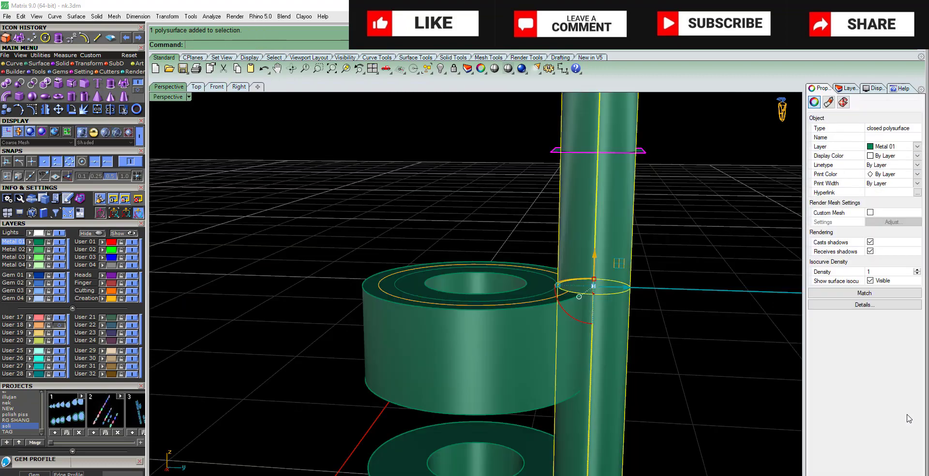
pyautogui.hotkey('ctrl', 'shift', 'e')
pyautogui.write('Split')
pyautogui.press('Return')
pyautogui.press('Escape')
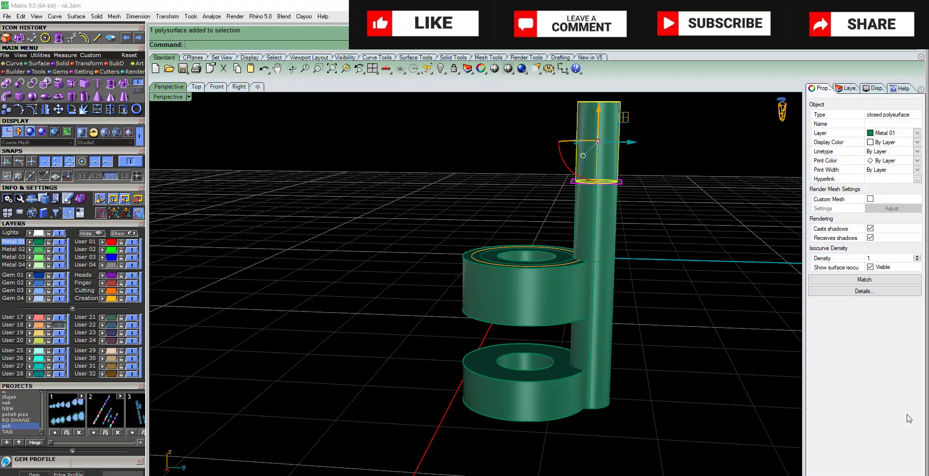
pyautogui.press('Delete')
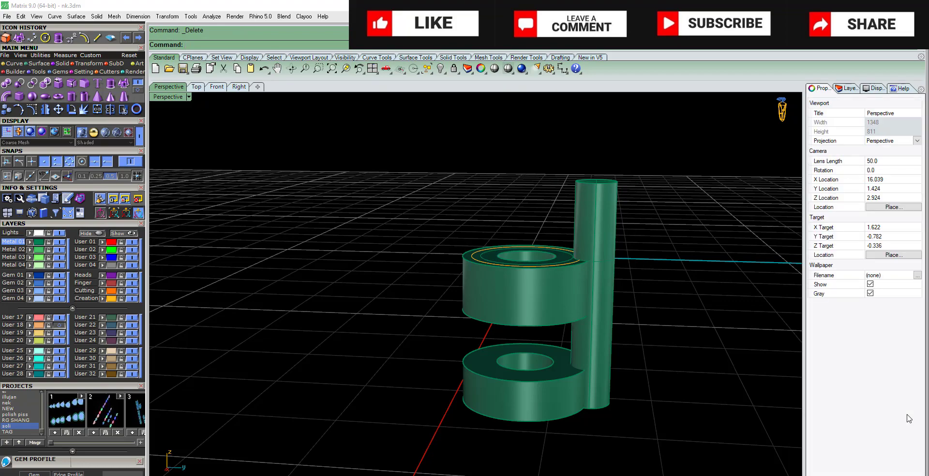
pyautogui.hotkey('ctrl', 'alt', 'h')
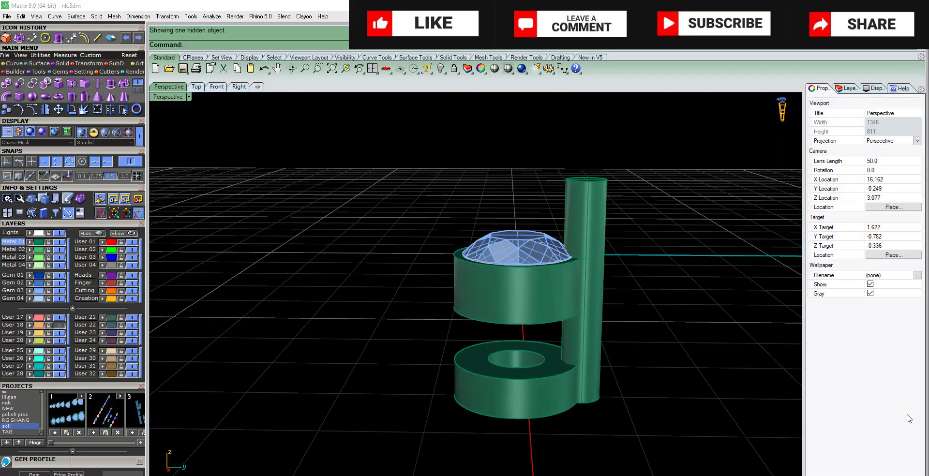
pyautogui.hotkey('ctrl', 'z')
pyautogui.hotkey('ctrl', 'z')
pyautogui.hotkey('ctrl', 'z')
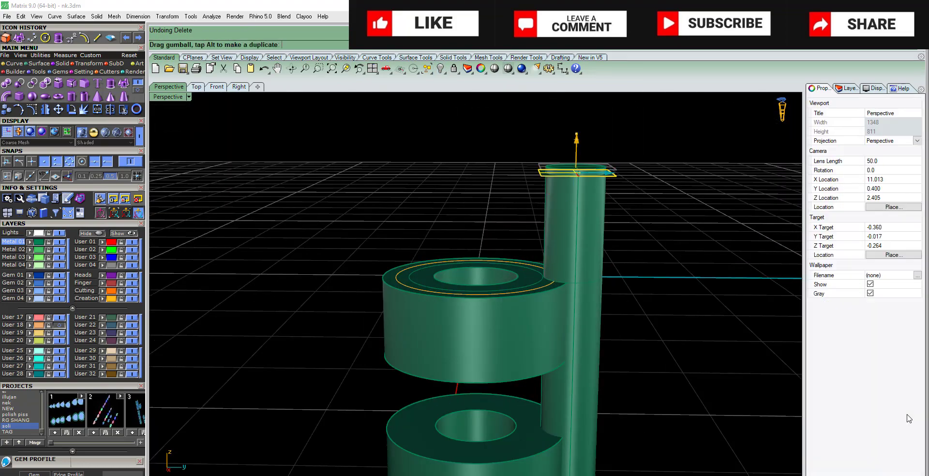
pyautogui.write('3')
pyautogui.press('Escape')
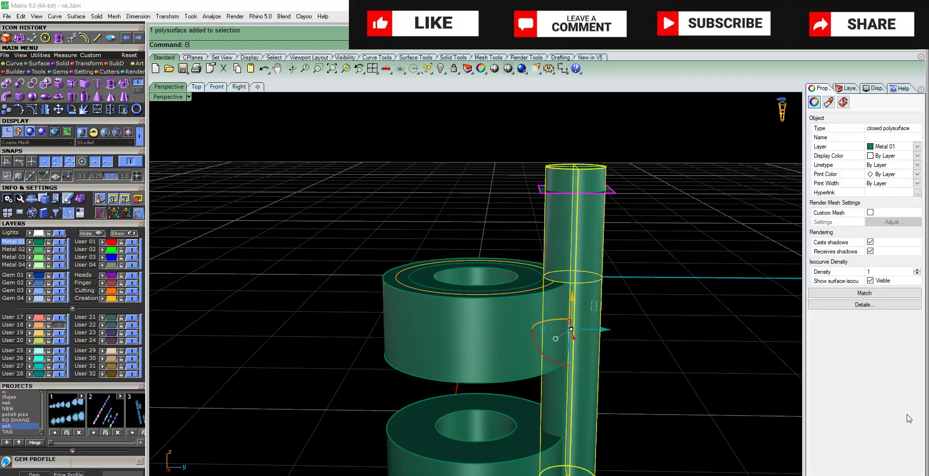
pyautogui.press('BackSpace')
pyautogui.press('Escape')
pyautogui.press('Delete')
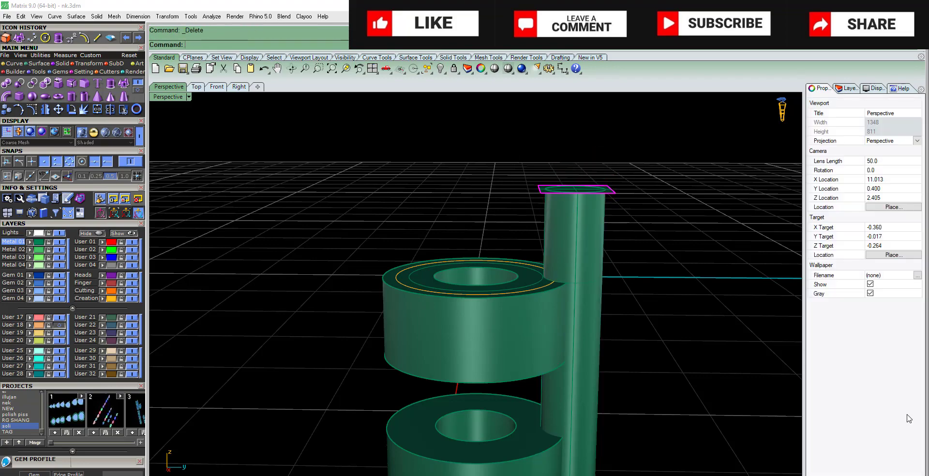
pyautogui.press('Home')
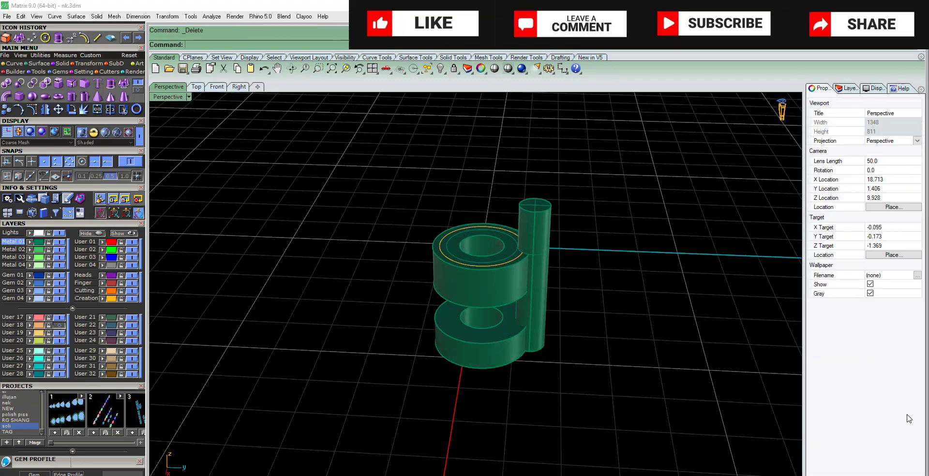
# Step: In the four-viewport layout, measure the bar's 1.20 height in Front view, then cancel
pyautogui.hotkey('ctrl', 'F5')
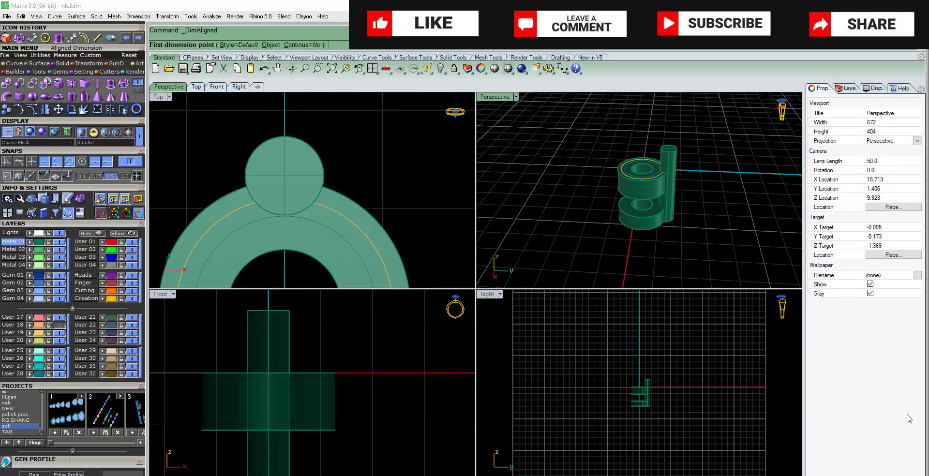
pyautogui.click(289, 310)
pyautogui.click(289, 372)
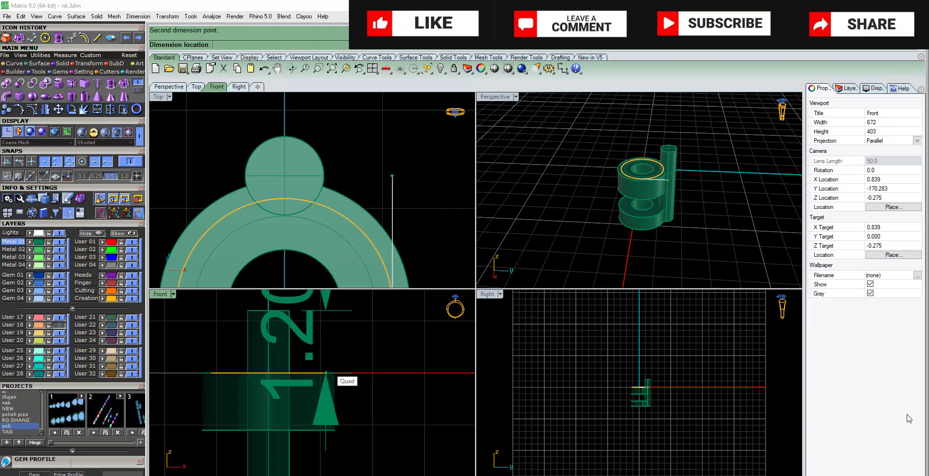
pyautogui.scroll(-5, 358, 371)
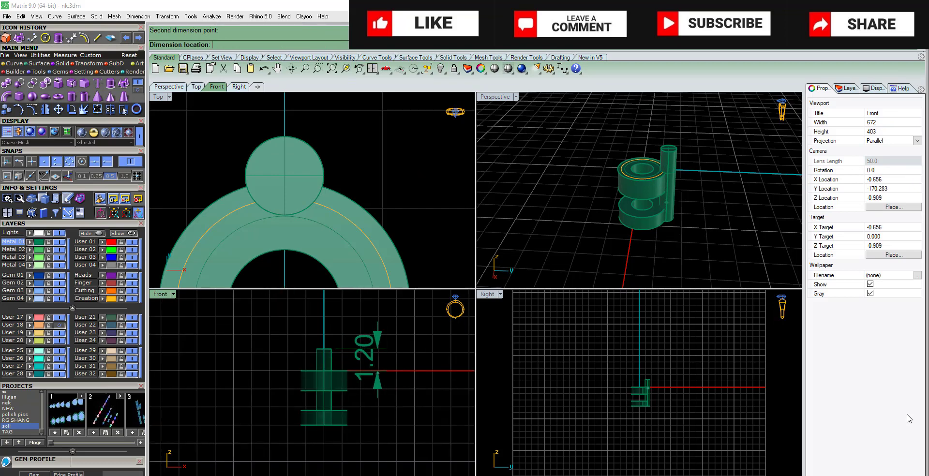
pyautogui.press('Escape')
pyautogui.scroll(2, 282, 181)
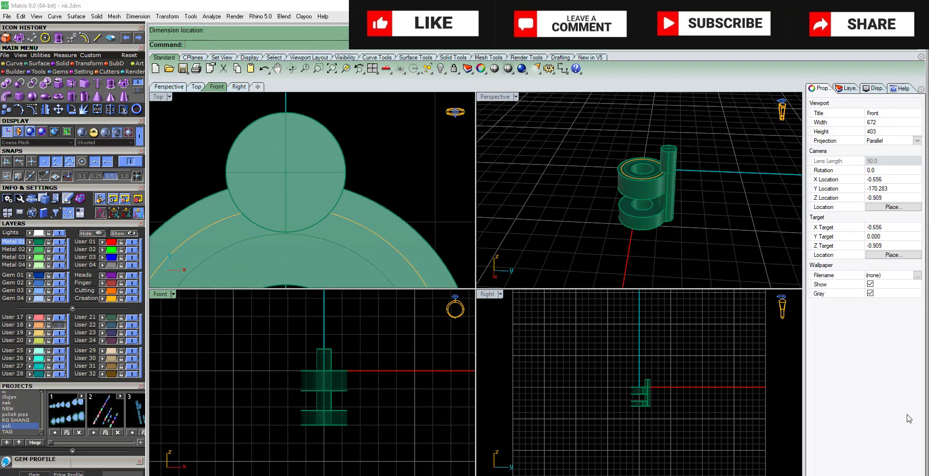
# Step: Fillet the upright cylinder's top edge with radius 1.000 to give it a domed end
pyautogui.click(282, 182)
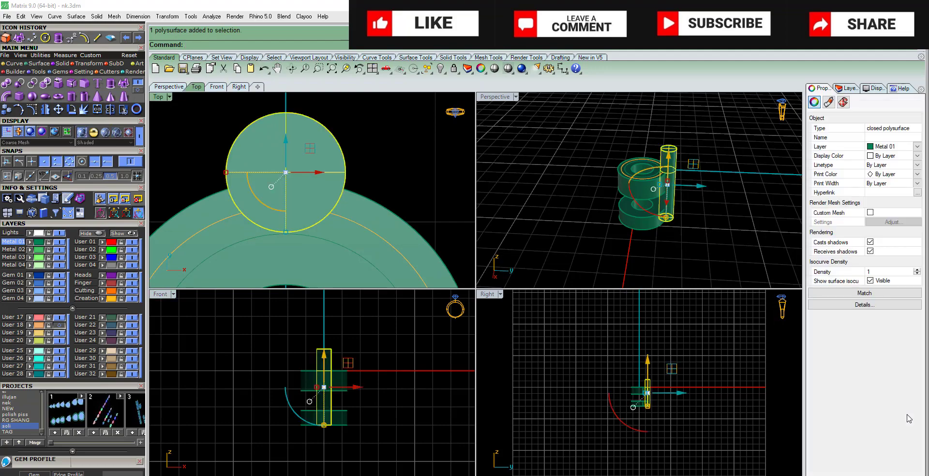
pyautogui.hotkey('ctrl', 'F4')
pyautogui.press('Escape')
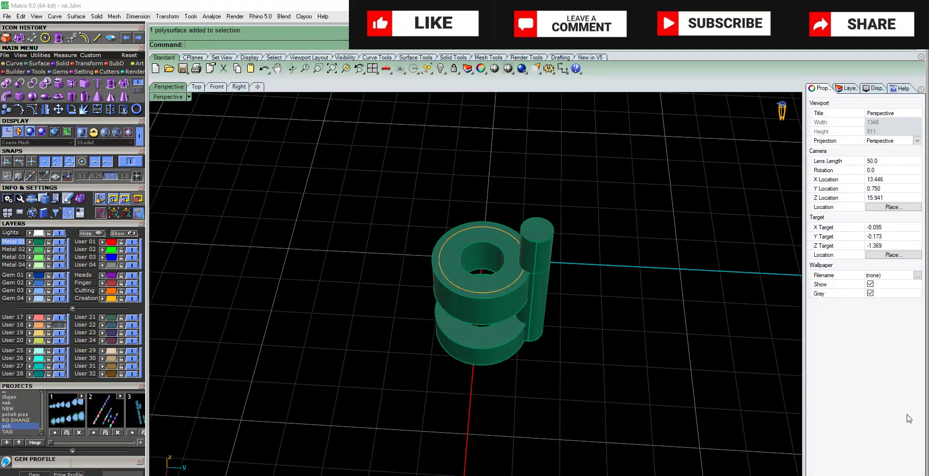
pyautogui.press('Return')
pyautogui.click(538, 240)
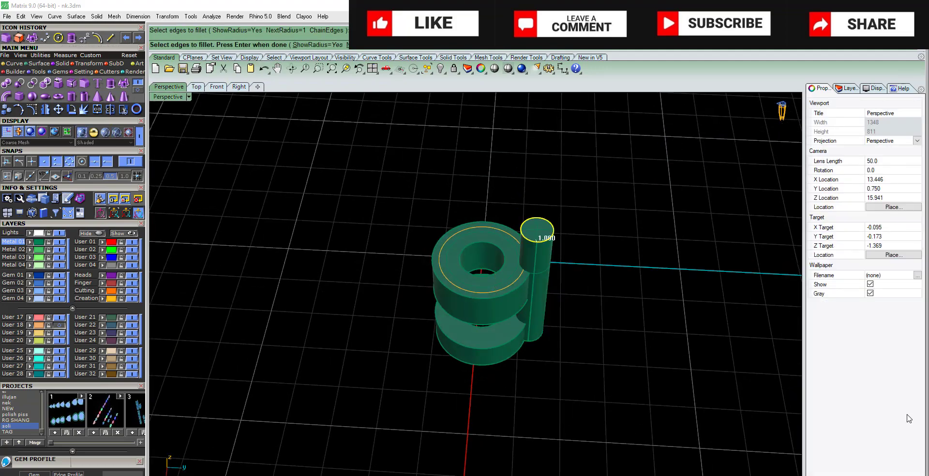
pyautogui.press('Return')
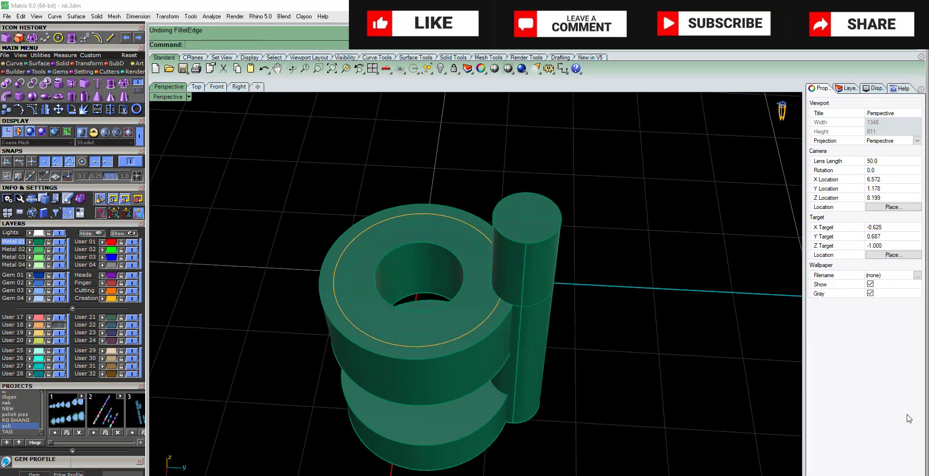
pyautogui.press('Return')
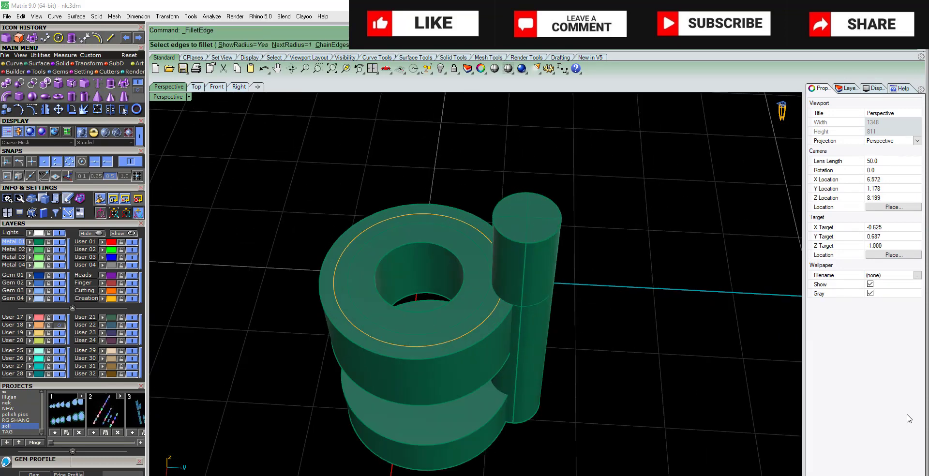
pyautogui.click(538, 241)
pyautogui.press('Return')
pyautogui.press('Return')
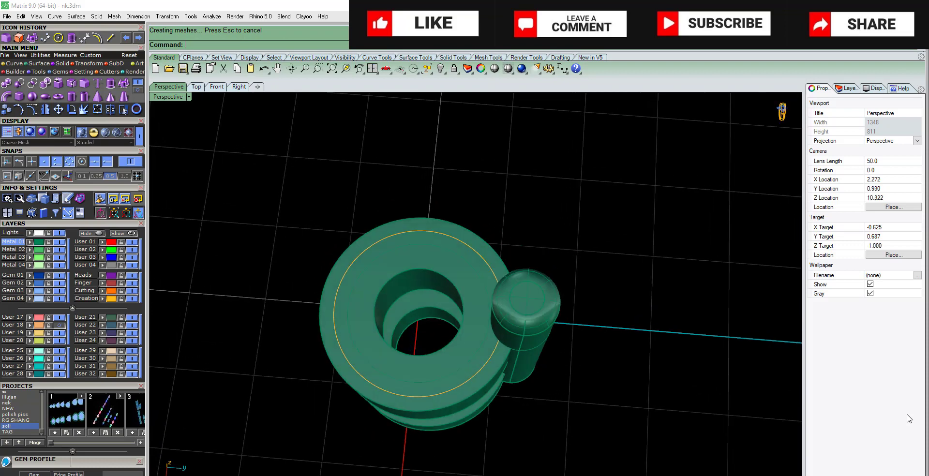
# Step: Polar-array the rounded cylinder into 4 copies around centre 0, forming four prongs
pyautogui.click(525, 310)
pyautogui.write('0')
pyautogui.press('Return')
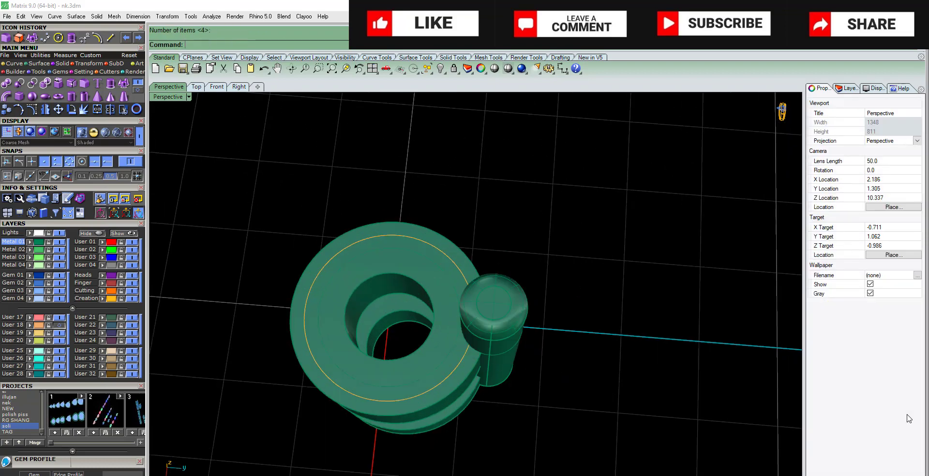
pyautogui.press('Escape')
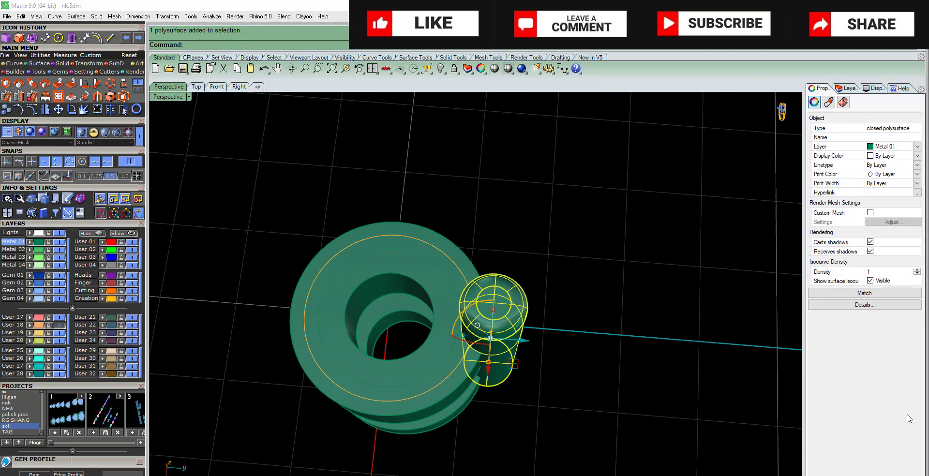
pyautogui.press('Escape')
pyautogui.hotkey('ctrl', 'shift', 'p')
pyautogui.write('ArrayPolar')
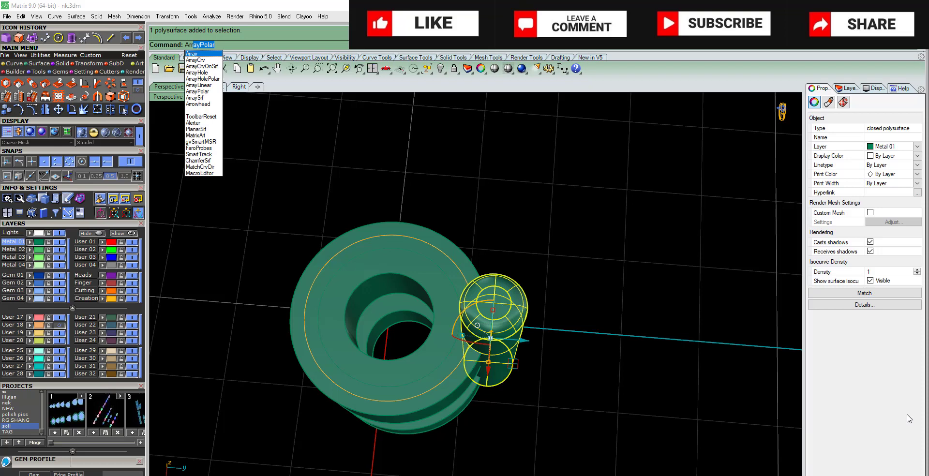
pyautogui.press('Return')
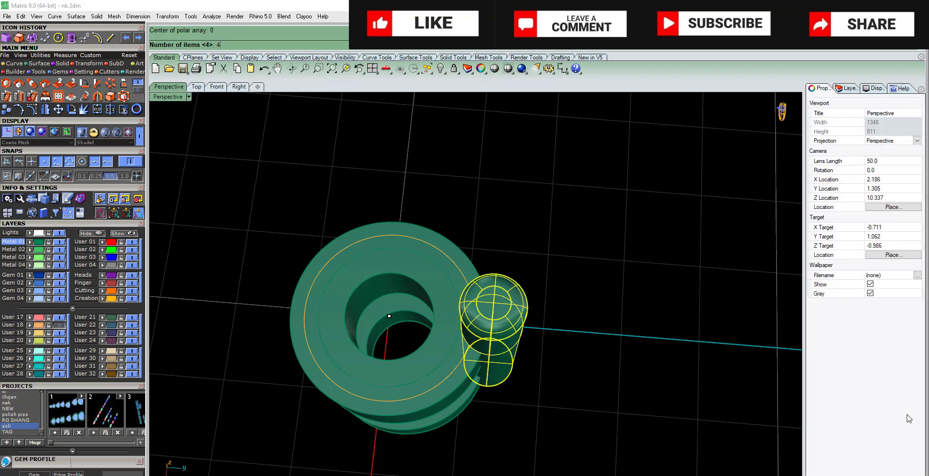
pyautogui.press('Return')
pyautogui.press('Return')
pyautogui.press('Return')
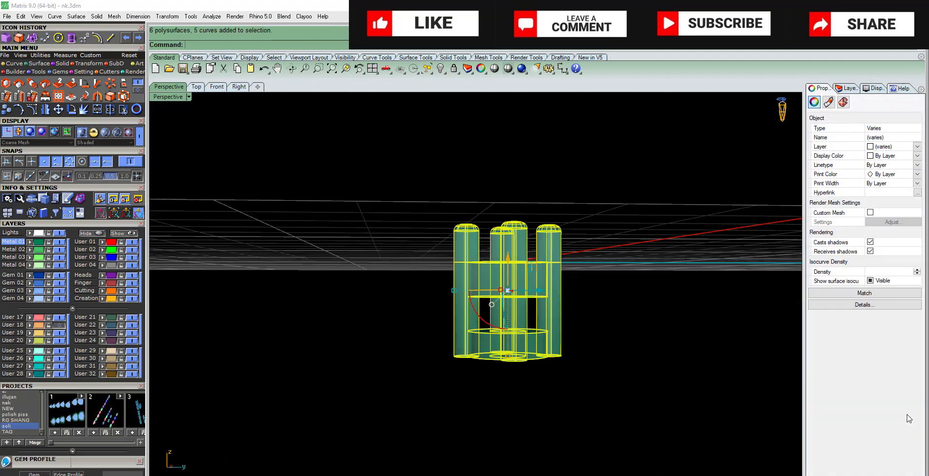
# Step: Chamfer the central hole's top edge by 0.350
pyautogui.press('Down')
pyautogui.press('Down')
pyautogui.press('Down')
pyautogui.press('Down')
pyautogui.press('Down')
pyautogui.press('Down')
pyautogui.press('Down')
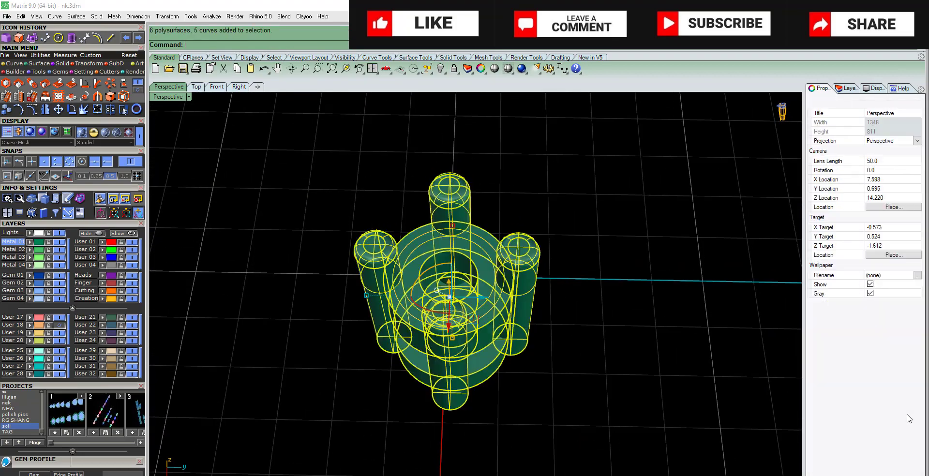
pyautogui.press('Escape')
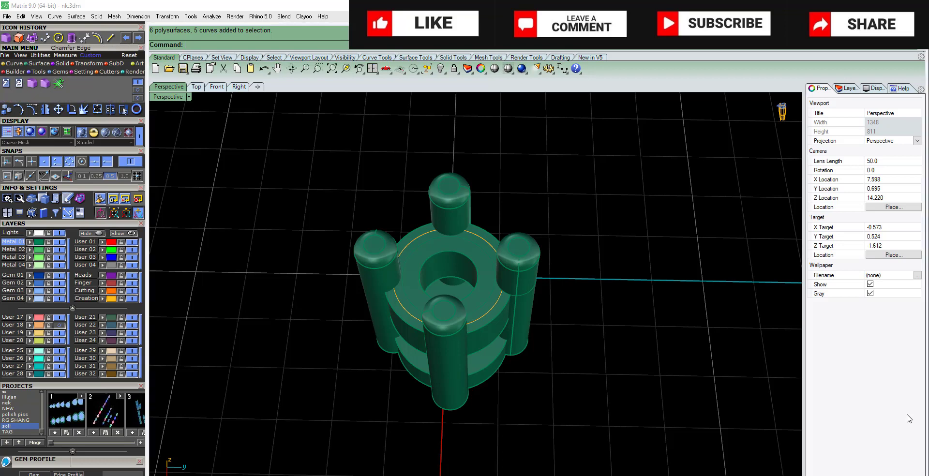
pyautogui.click(31, 109)
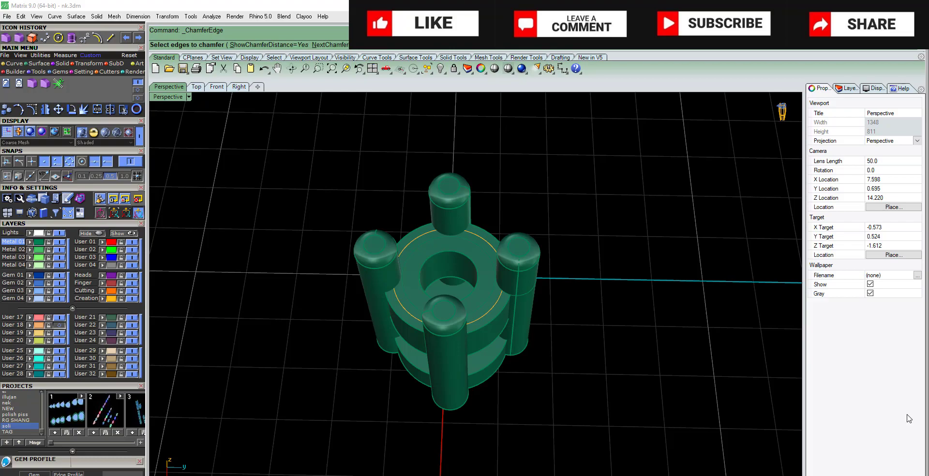
pyautogui.press('Return')
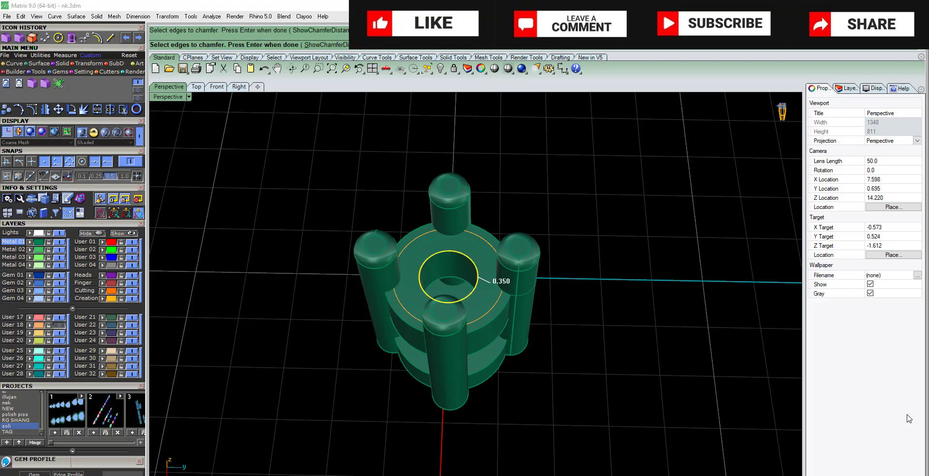
pyautogui.press('Return')
# Step: Select all objects a few times to check the model
pyautogui.hotkey('ctrl', 'a')
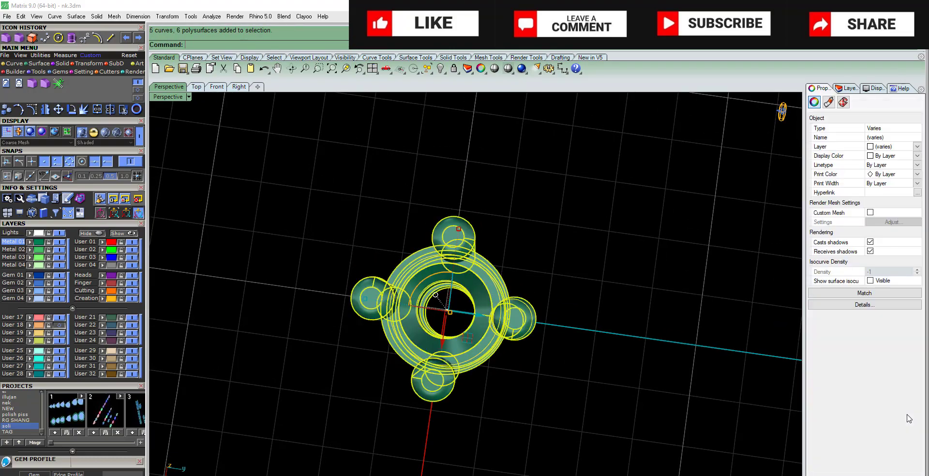
pyautogui.press('Escape')
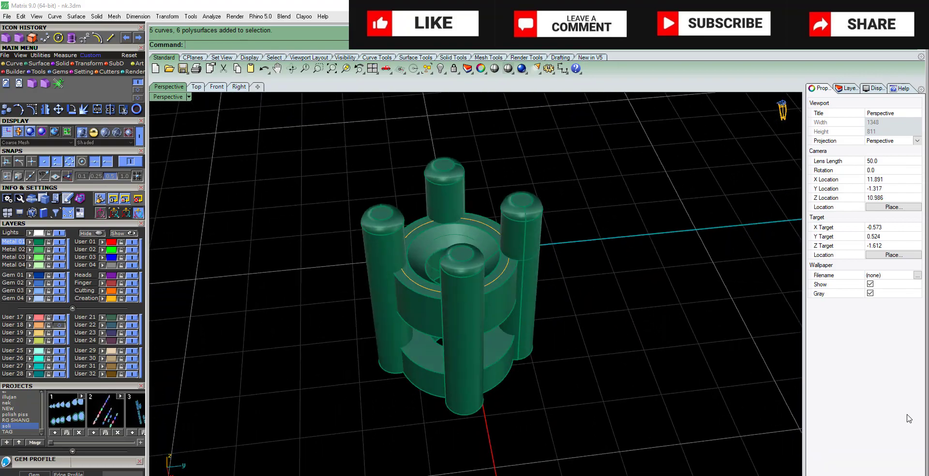
pyautogui.hotkey('ctrl', 'a')
pyautogui.press('Escape')
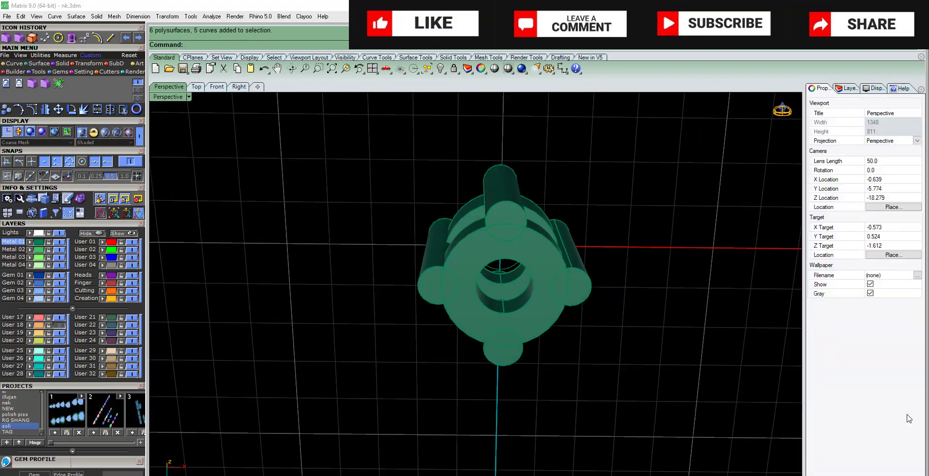
pyautogui.hotkey('ctrl', 'a')
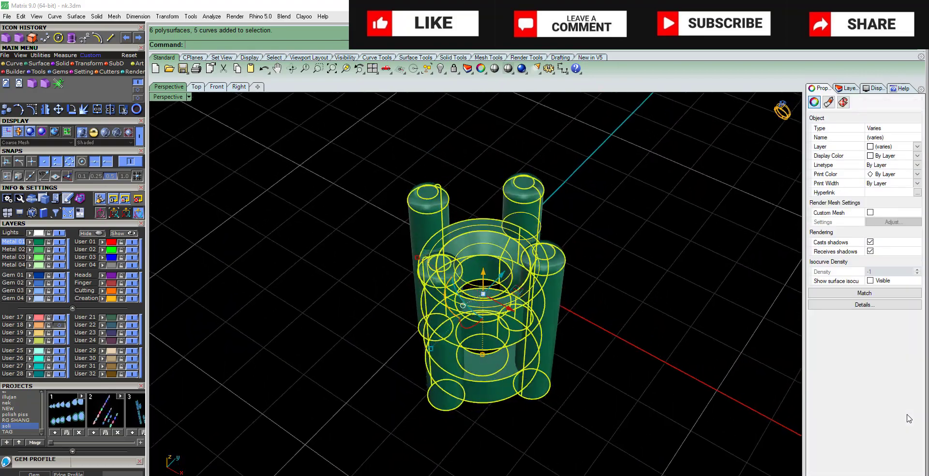
pyautogui.press('Escape')
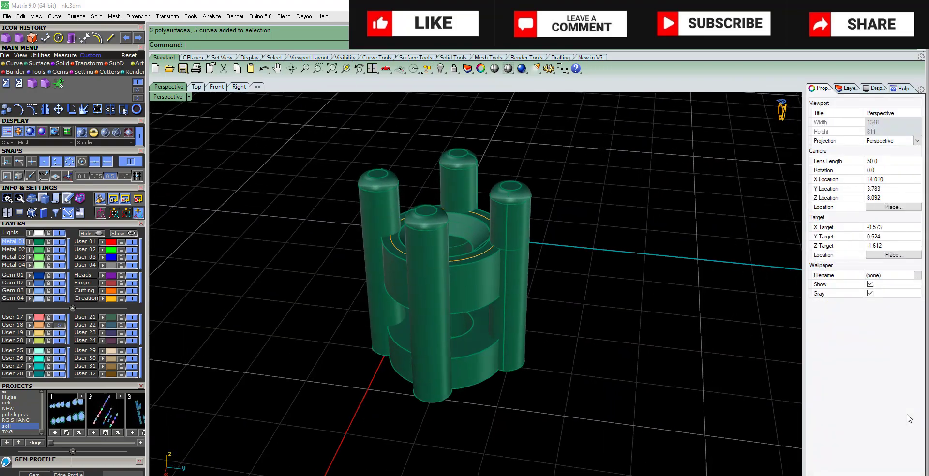
# Step: Restart ChamferEdge and return to the four-viewport layout
pyautogui.press('Up')
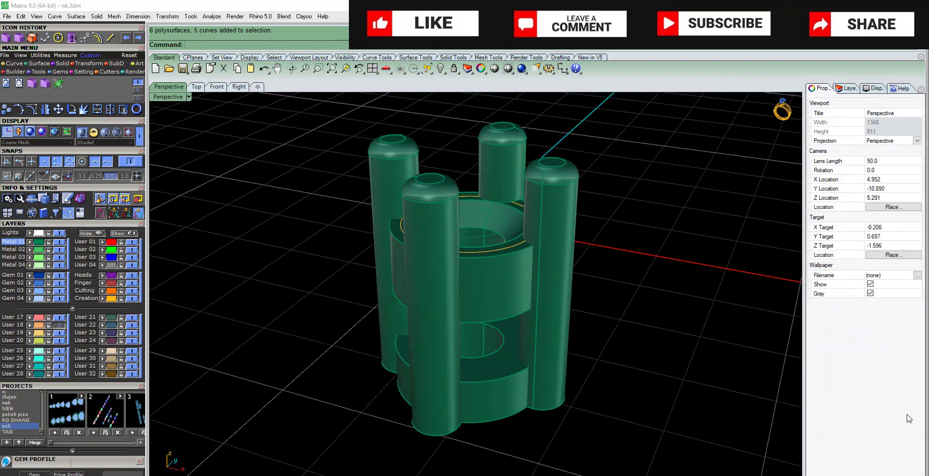
pyautogui.write('ChamferEdge')
pyautogui.press('Return')
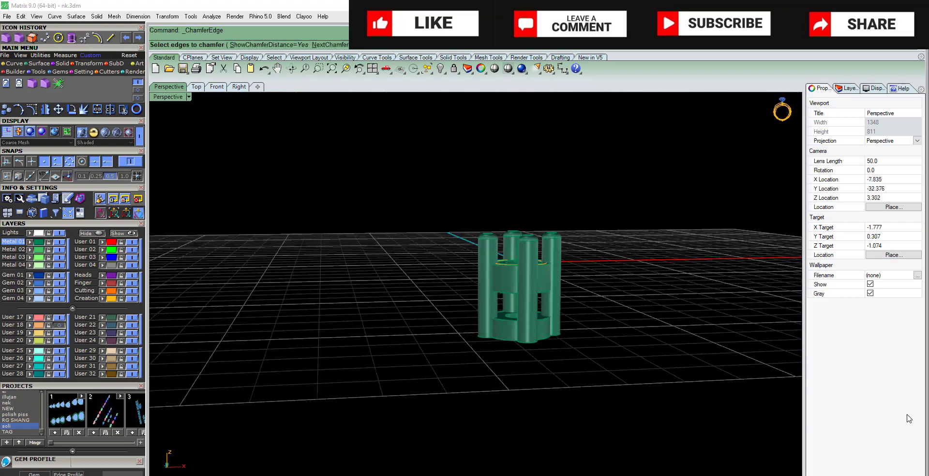
pyautogui.press('Down')
pyautogui.press('Down')
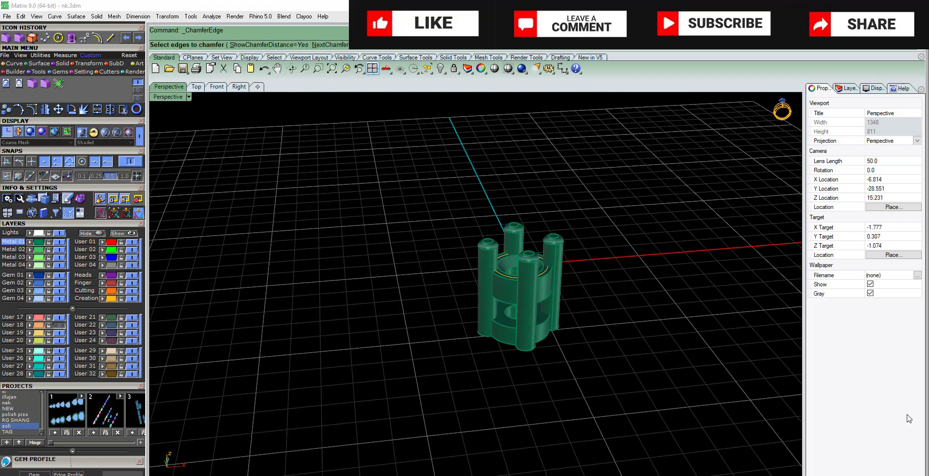
pyautogui.hotkey('ctrl', 'm')
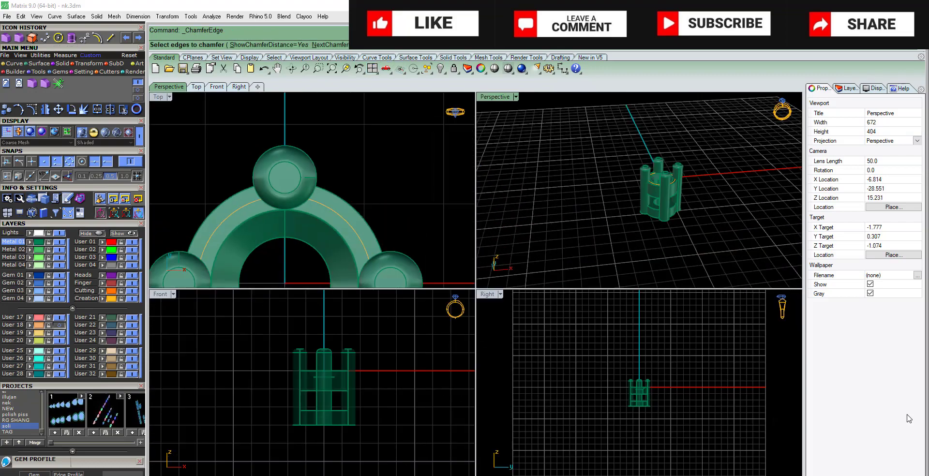
# Step: Reveal the hidden diamond, group it with the setting, and rotate the group 45°
pyautogui.press('Escape')
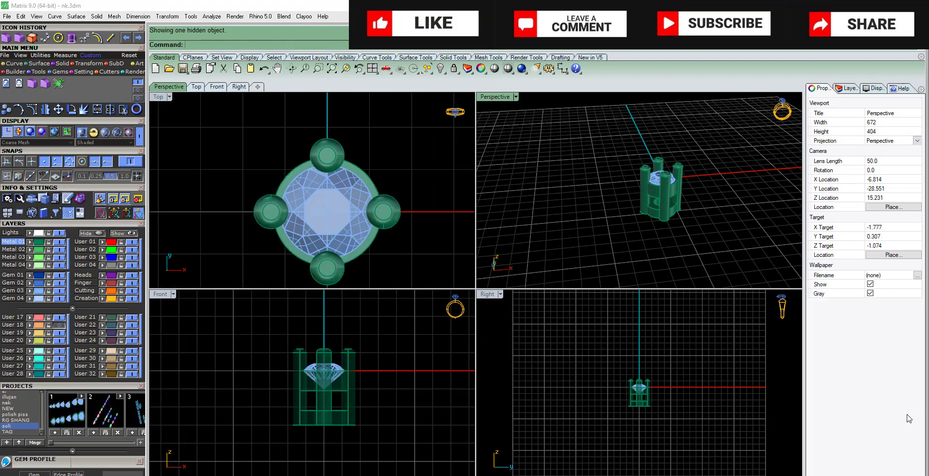
pyautogui.hotkey('ctrl', 'a')
pyautogui.hotkey('ctrl', 'g')
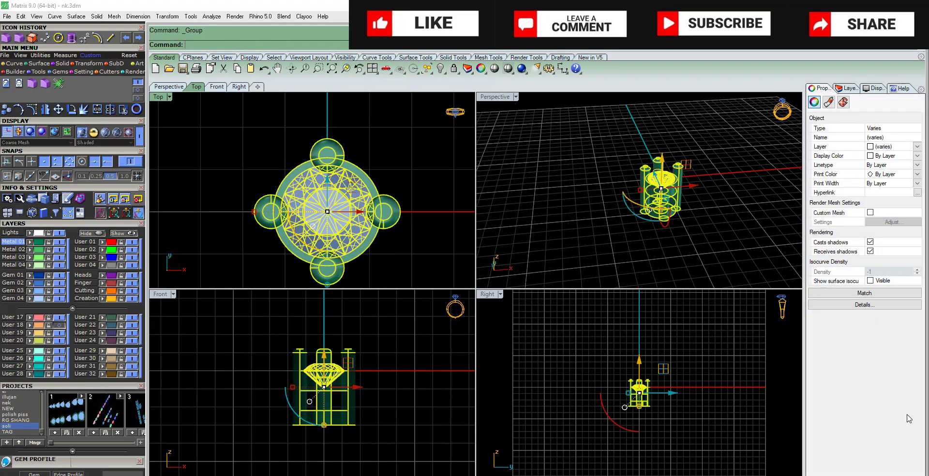
pyautogui.hotkey('ctrl', 'z')
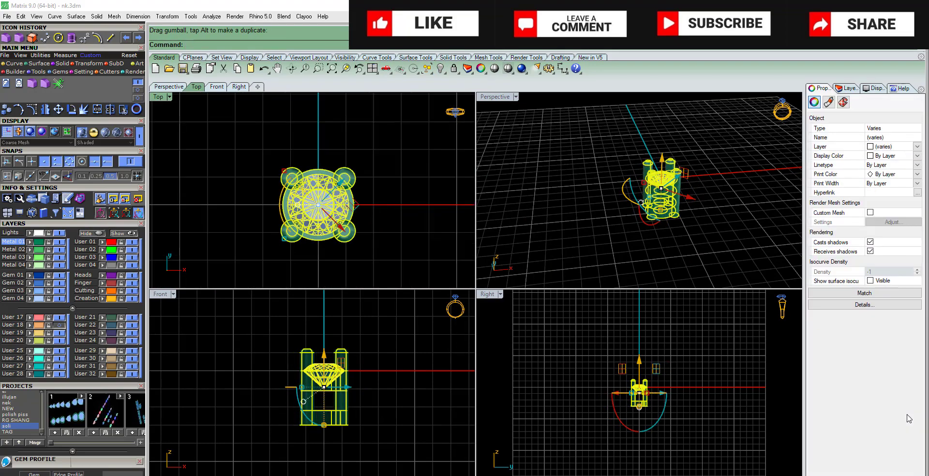
pyautogui.press('Escape')
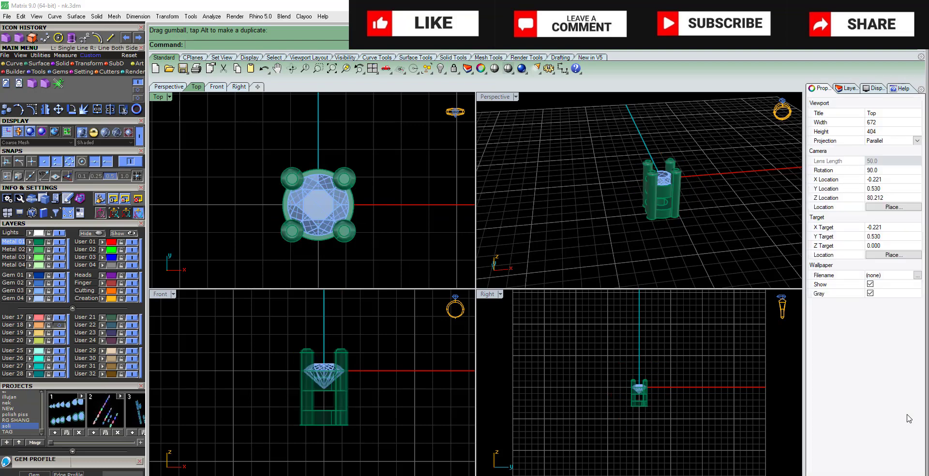
# Step: Begin a line from the diamond's top point
pyautogui.write('l')
pyautogui.press('Return')
pyautogui.click(319, 170)
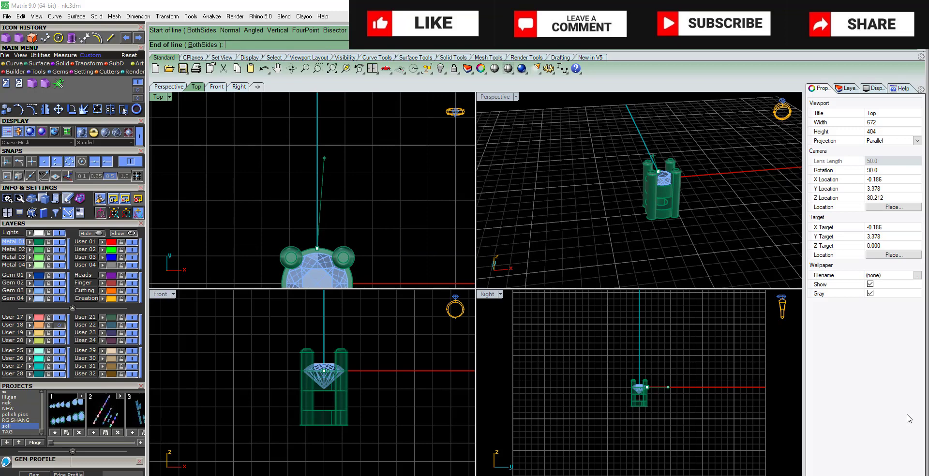
# Step: Complete the line at length 1, then offset it 0.45 to one side, redoing the offset once
pyautogui.press('Return')
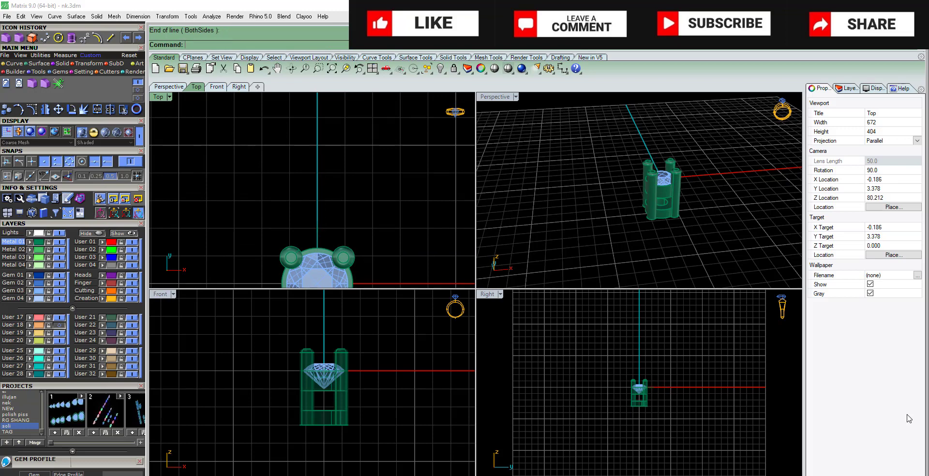
pyautogui.scroll(2, 353, 178)
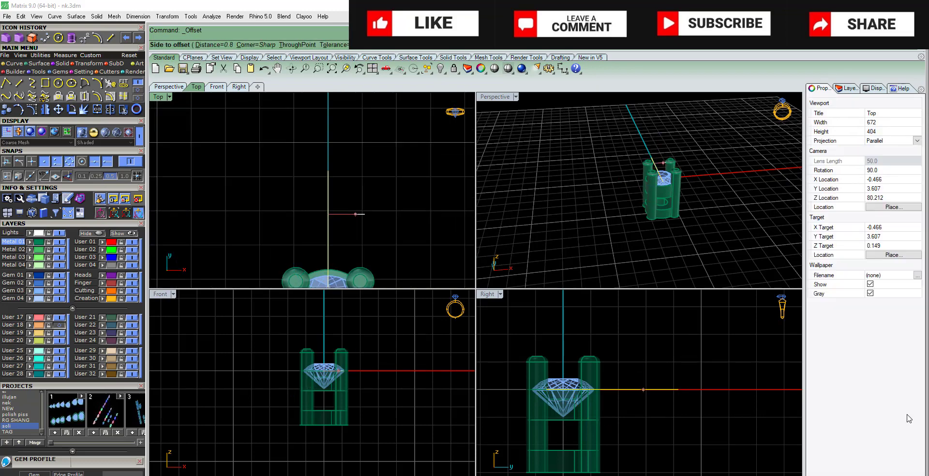
pyautogui.click(355, 216)
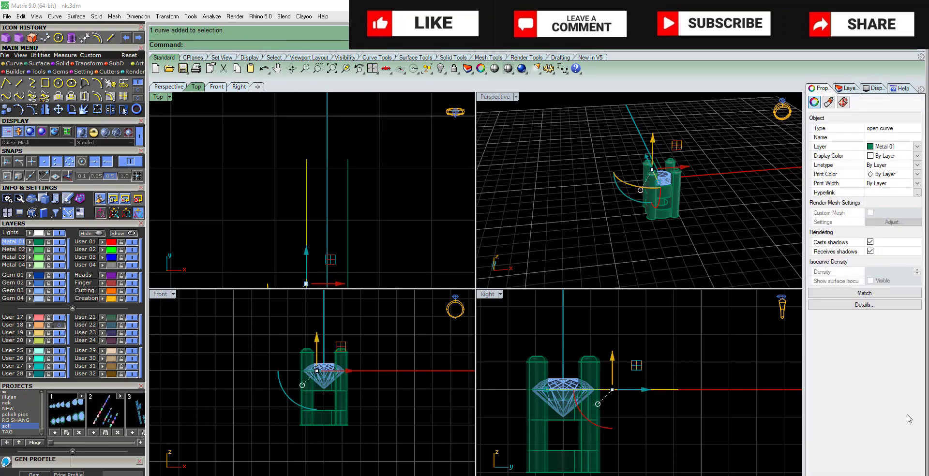
pyautogui.press('Return')
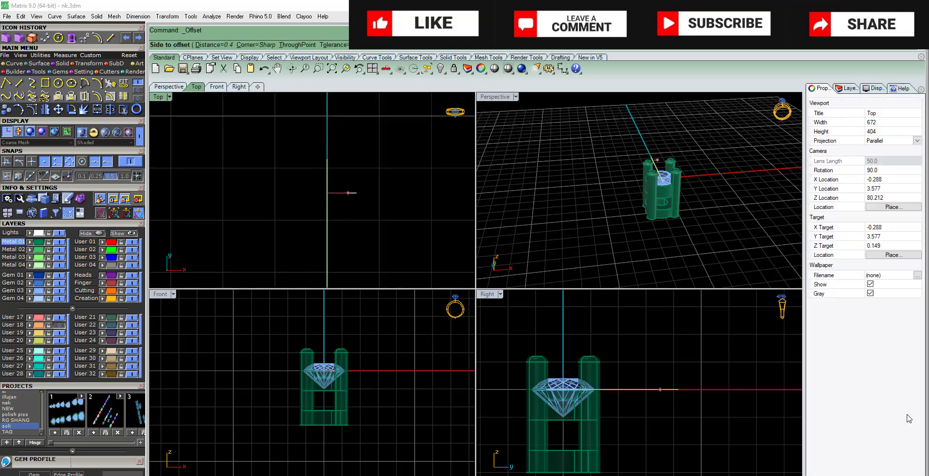
pyautogui.click(348, 200)
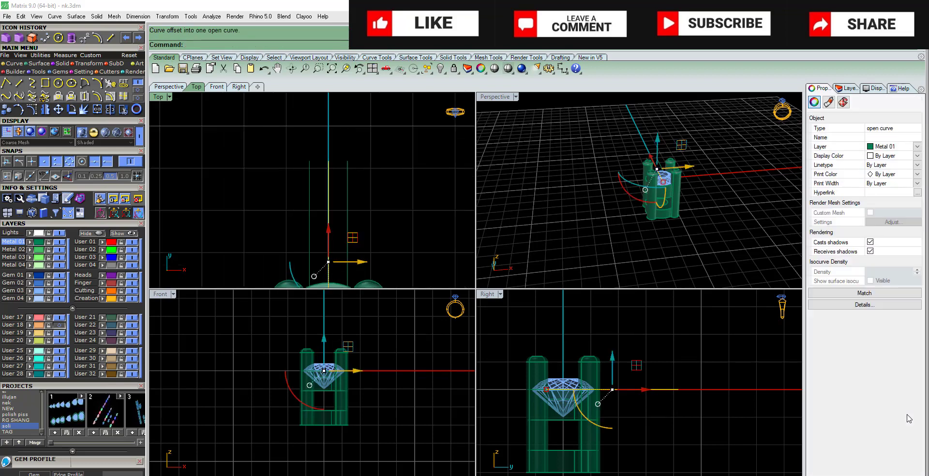
pyautogui.hotkey('ctrl', 'z')
pyautogui.press('Return')
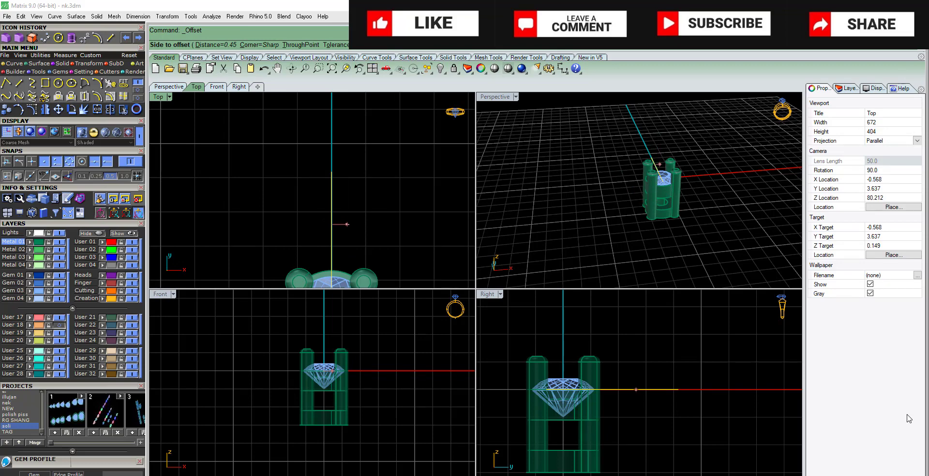
pyautogui.click(346, 223)
pyautogui.press('Escape')
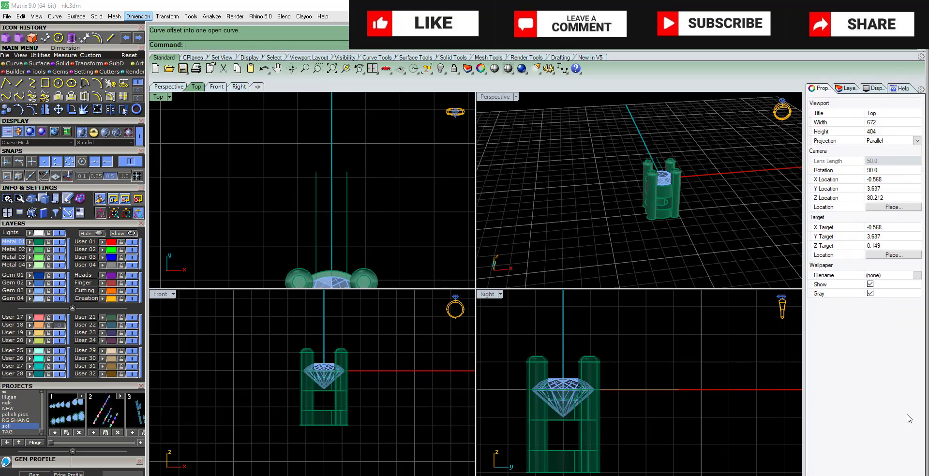
pyautogui.click(114, 16)
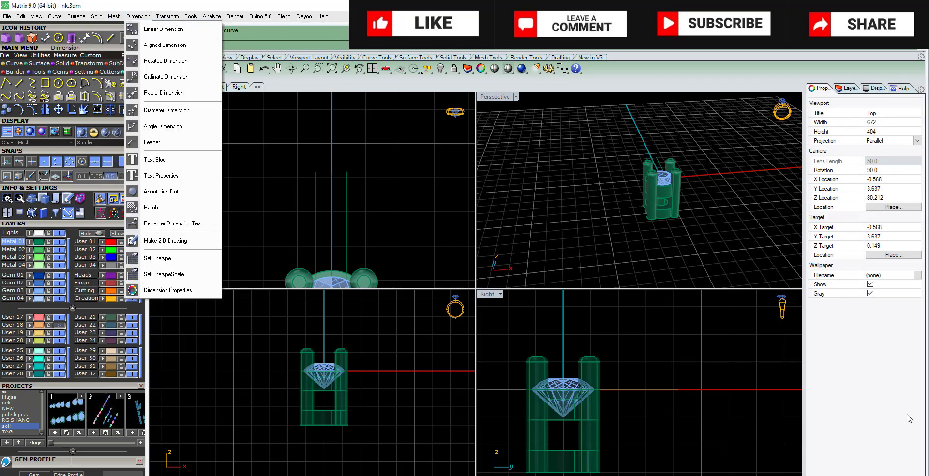
# Step: Measure the 0.90 spacing with an aligned dimension, then cancel it
pyautogui.click(164, 44)
pyautogui.click(347, 178)
pyautogui.click(315, 175)
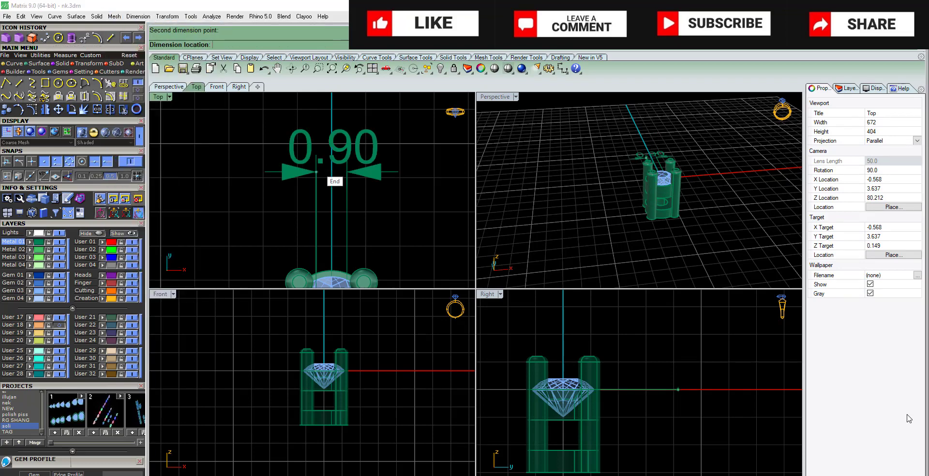
pyautogui.press('Escape')
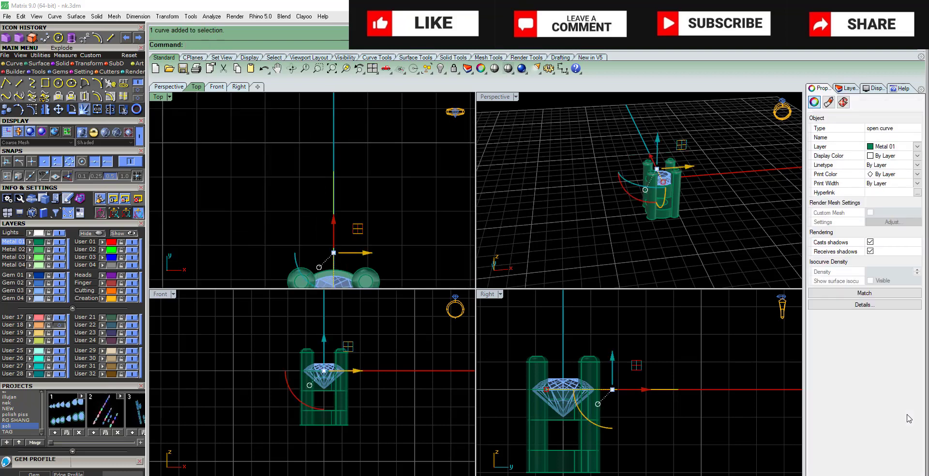
# Step: Offset the curve 0.4 and measure the gap to the new curve
pyautogui.write('offset')
pyautogui.press('Return')
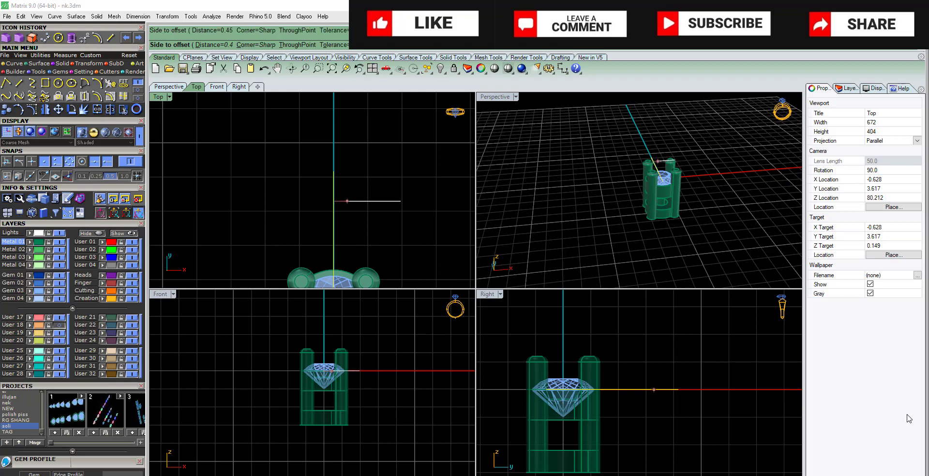
pyautogui.press('Return')
pyautogui.press('Escape')
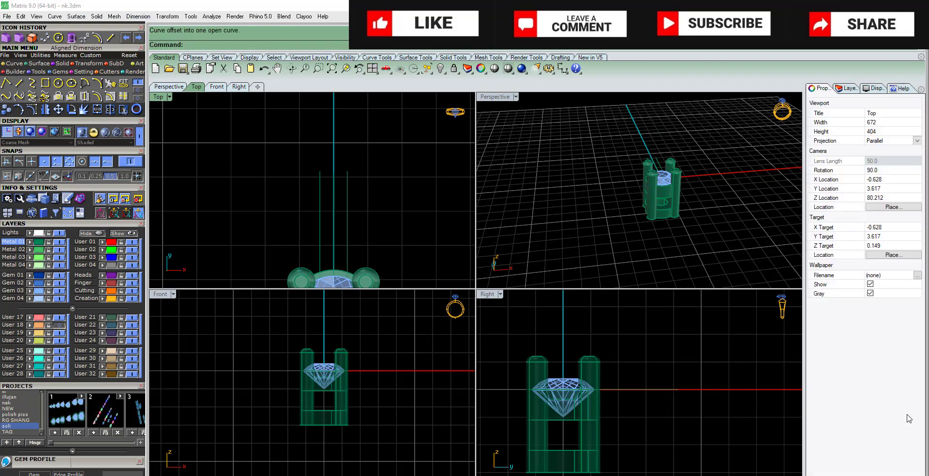
pyautogui.scroll(-2, 356, 193)
pyautogui.click(363, 180)
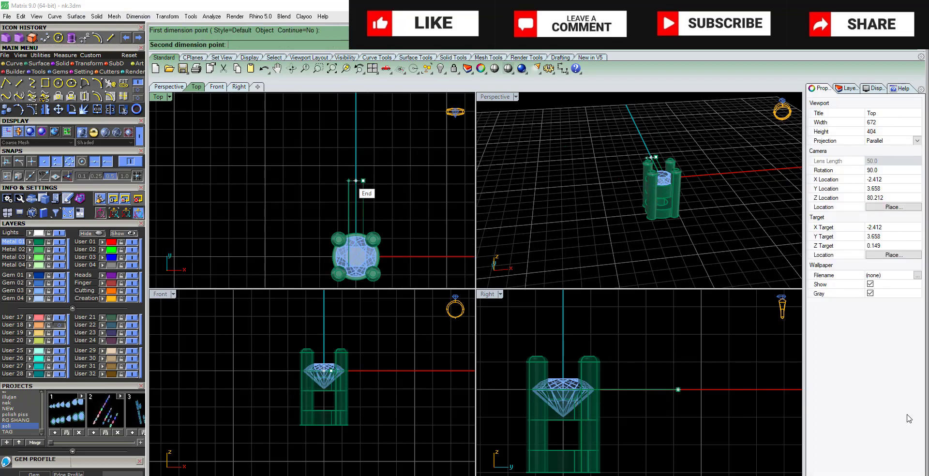
pyautogui.click(349, 181)
pyautogui.press('Escape')
pyautogui.scroll(1, 352, 166)
pyautogui.scroll(-1, 356, 193)
# Step: Select both offset curves and draw a line joining their ends in enlarged Perspective view
pyautogui.click(343, 217)
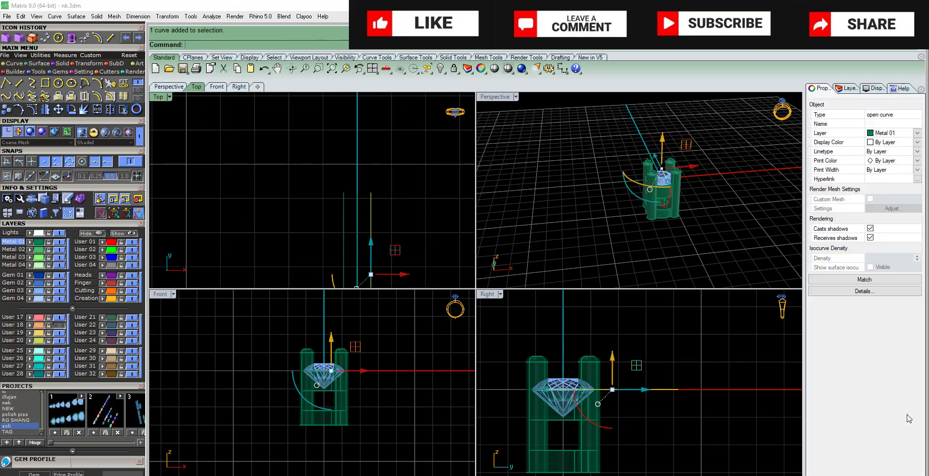
pyautogui.keyDown('shift'); pyautogui.click(370, 217); pyautogui.keyUp('shift')
pyautogui.hotkey('ctrl', 'm')
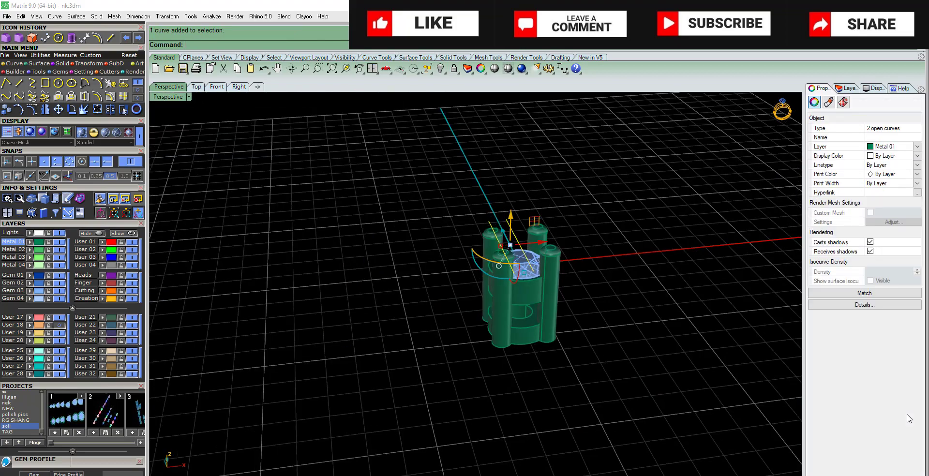
pyautogui.click(19, 83)
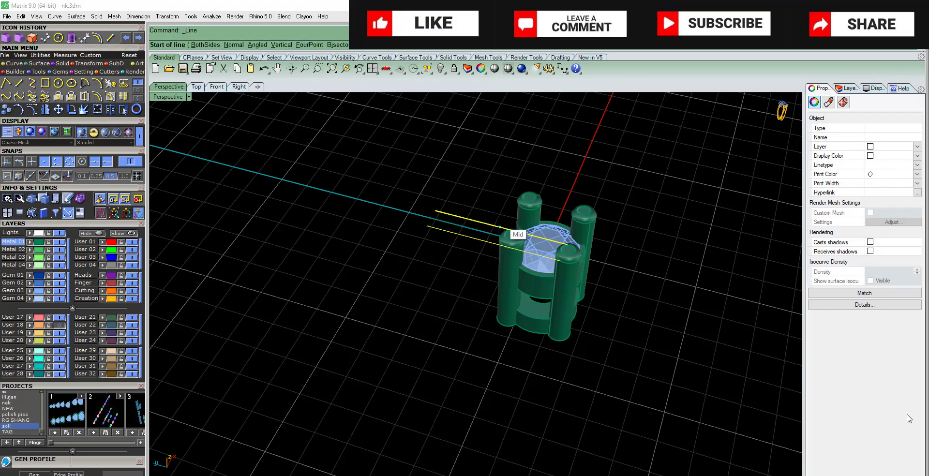
pyautogui.click(434, 210)
pyautogui.press('Escape')
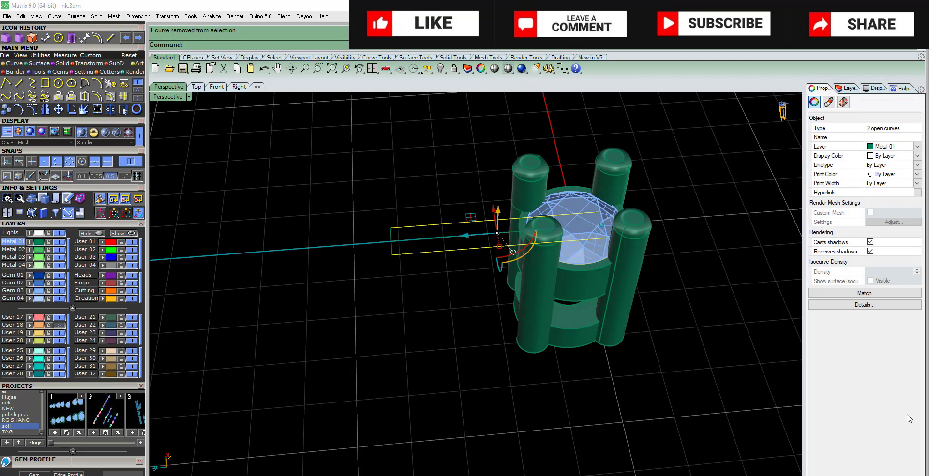
# Step: Make a planar surface from the outline and thicken it into a solid slab, flipping direction
pyautogui.click(391, 242)
pyautogui.press('Return')
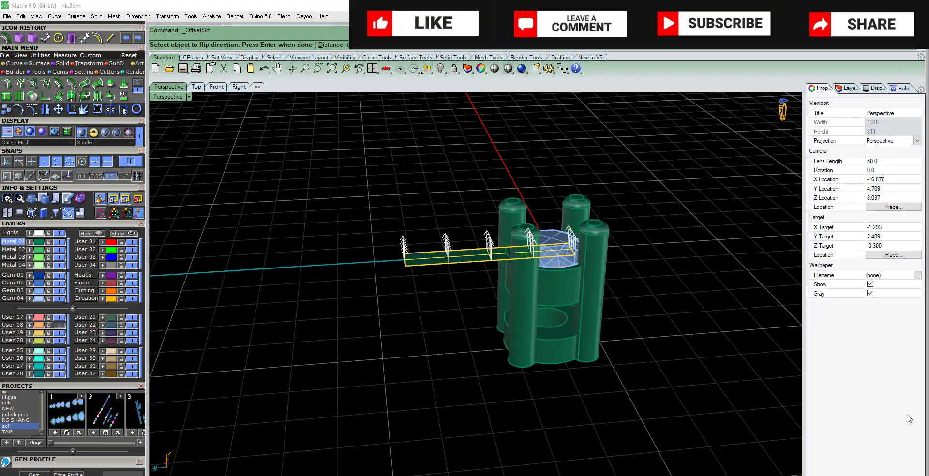
pyautogui.press('f')
pyautogui.press('Return')
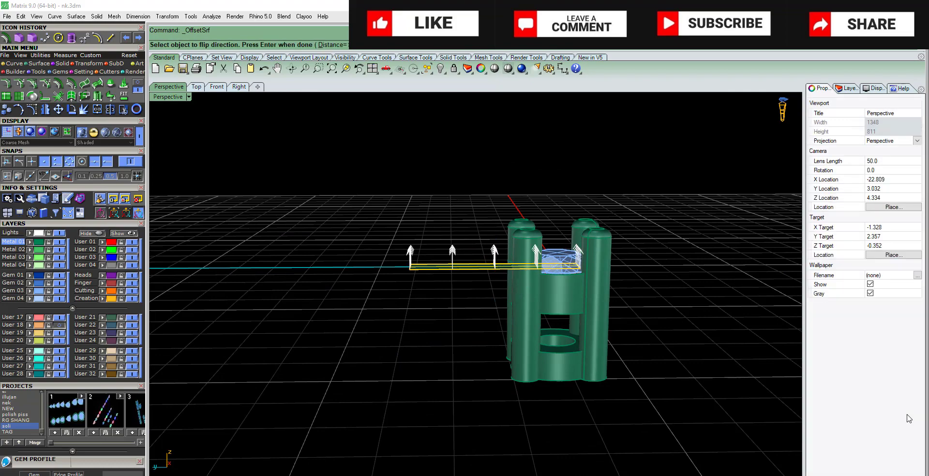
pyautogui.write('f')
pyautogui.press('Return')
pyautogui.press('Return')
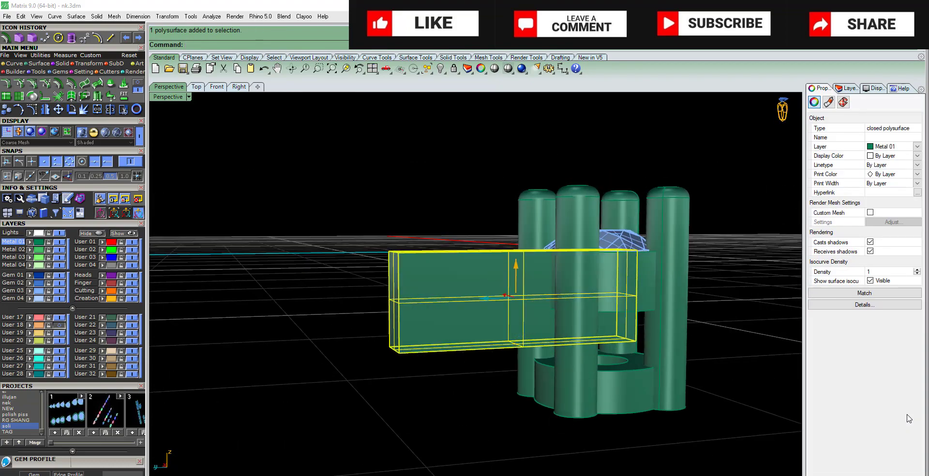
pyautogui.press('Escape')
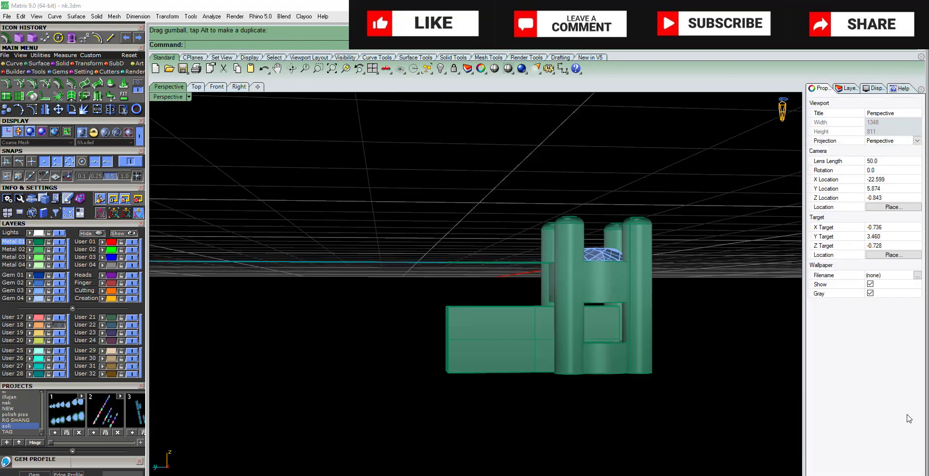
pyautogui.hotkey('ctrl', 'z')
pyautogui.hotkey('ctrl', 'F5')
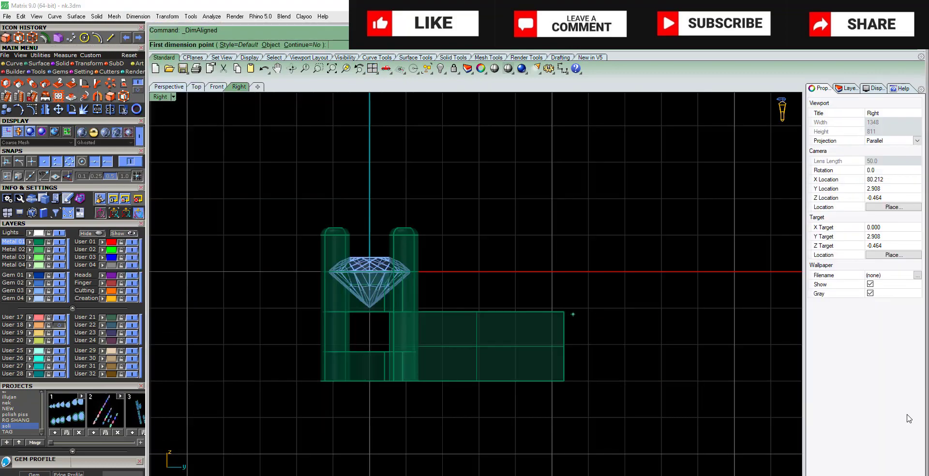
# Step: Check the slab's height with a temporary 1.90 aligned dimension, then delete it
pyautogui.click(564, 312)
pyautogui.click(564, 381)
pyautogui.click(642, 346)
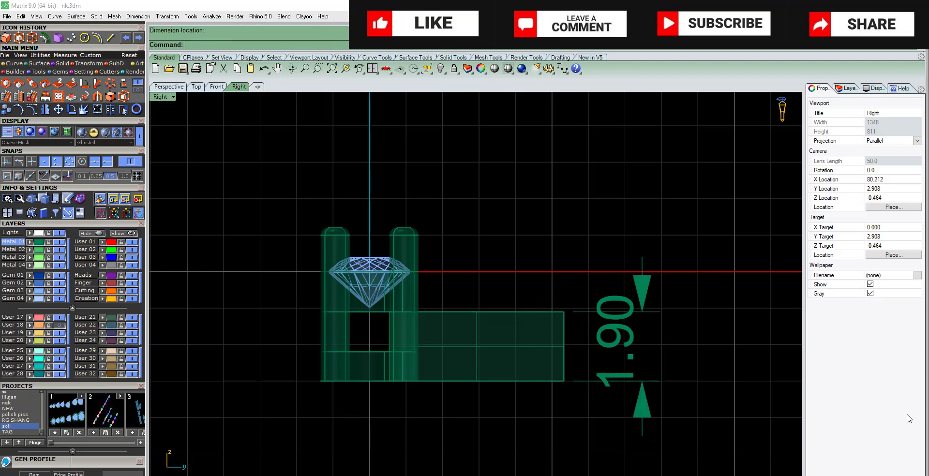
pyautogui.click(614, 333)
pyautogui.press('Delete')
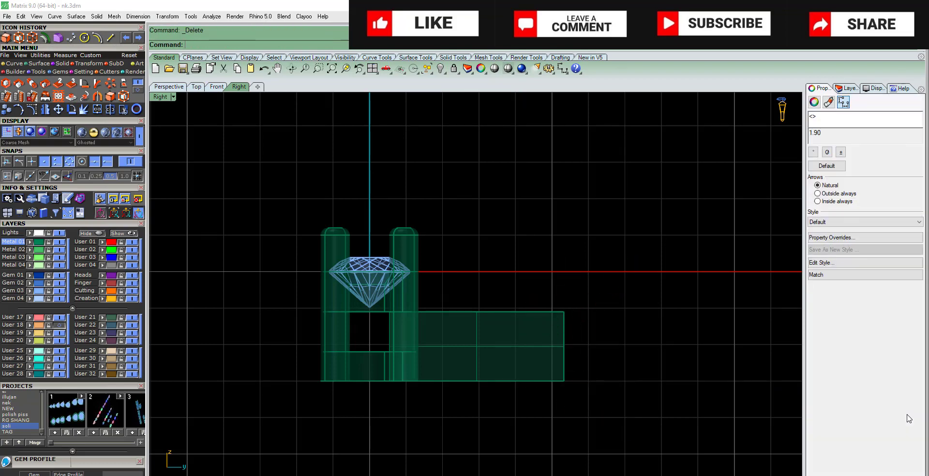
# Step: Start a circle centred on the midpoint of the bar's outer end
pyautogui.scroll(4, 548, 321)
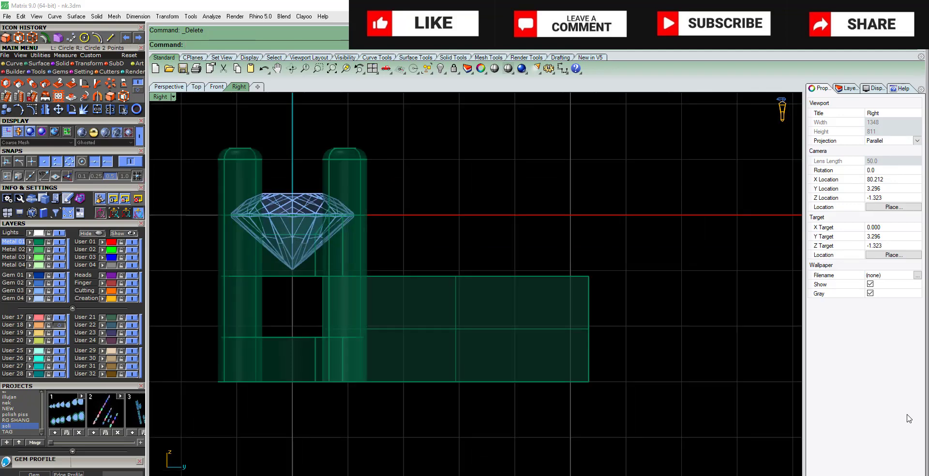
pyautogui.write('circle')
pyautogui.press('Return')
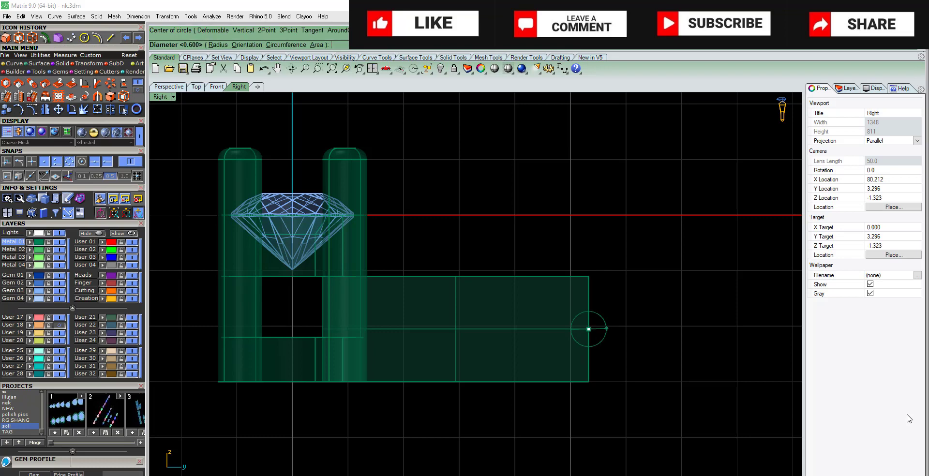
pyautogui.press('Escape')
pyautogui.click(586, 334)
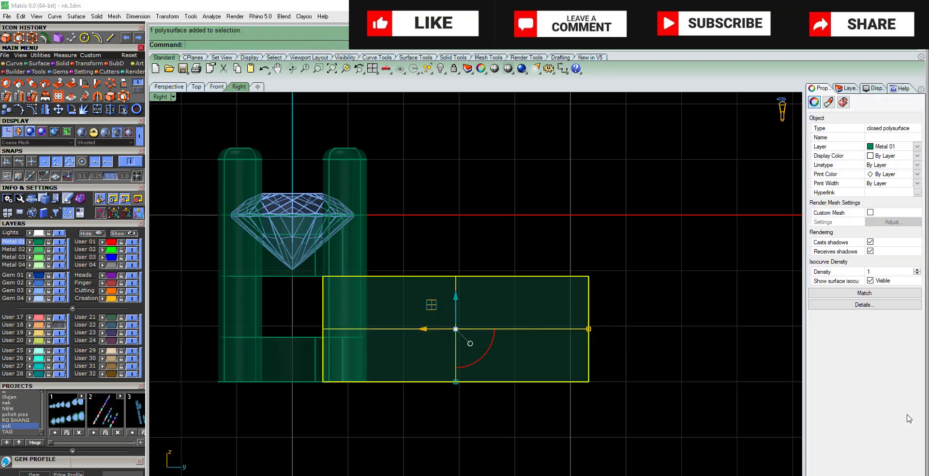
pyautogui.write('line')
pyautogui.press('Return')
pyautogui.click(588, 276)
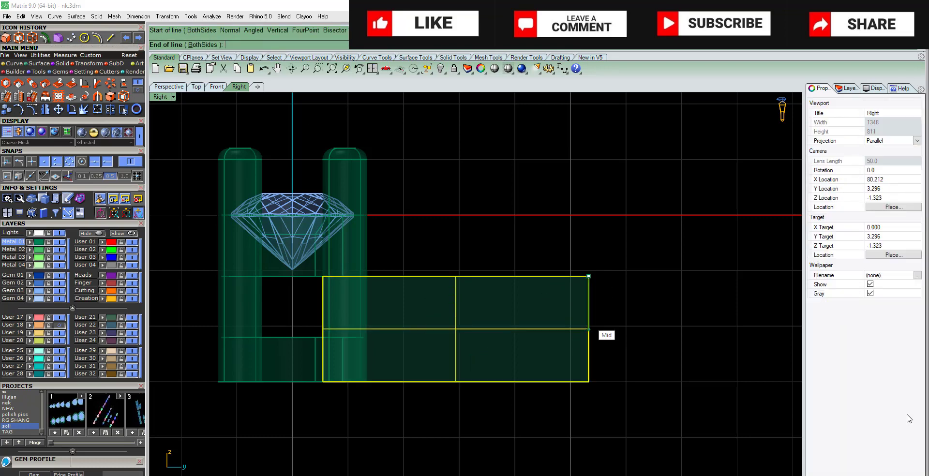
pyautogui.press('Escape')
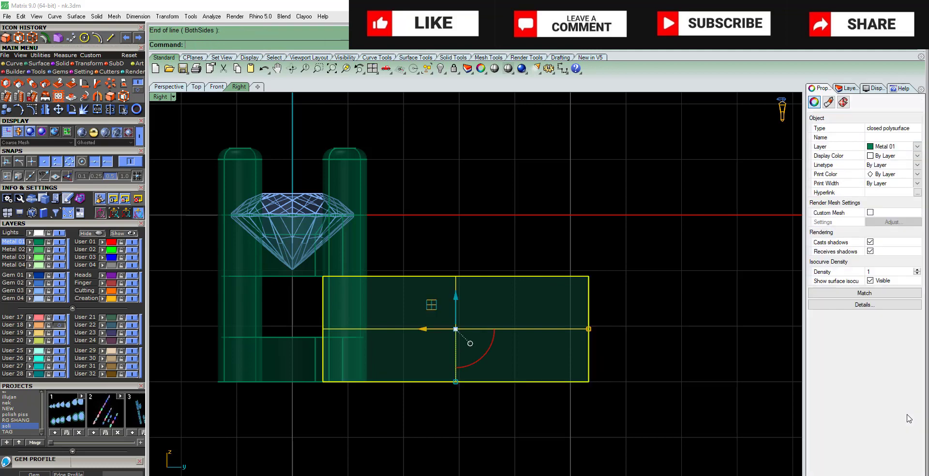
pyautogui.click(136, 109)
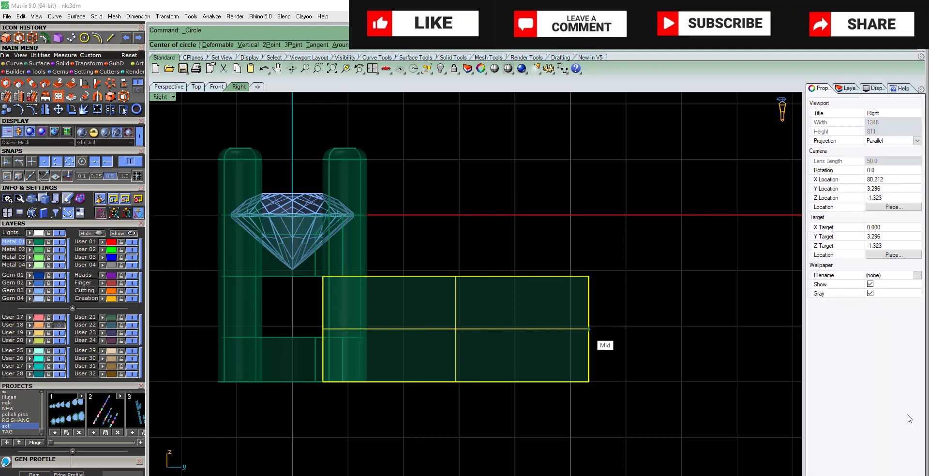
pyautogui.click(589, 329)
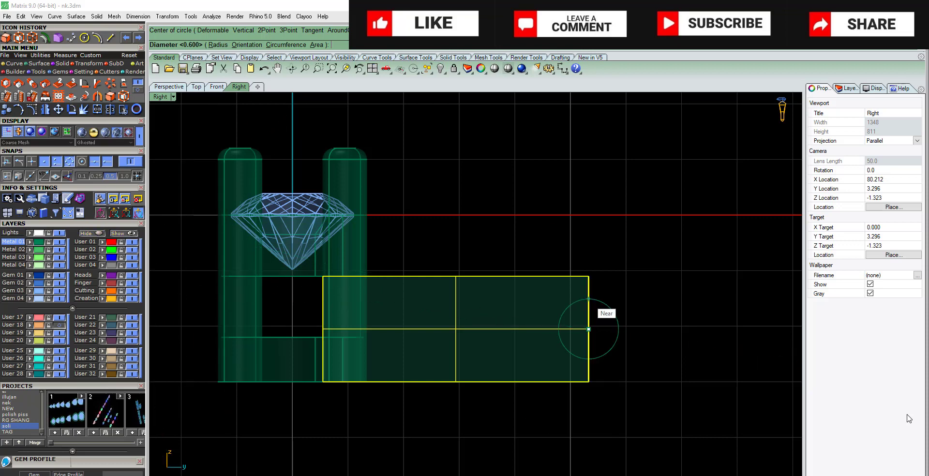
# Step: Finish the 0.600-diameter pin-hole circle and select it for a diameter check
pyautogui.click(549, 315)
pyautogui.scroll(3, 581, 328)
pyautogui.write('6')
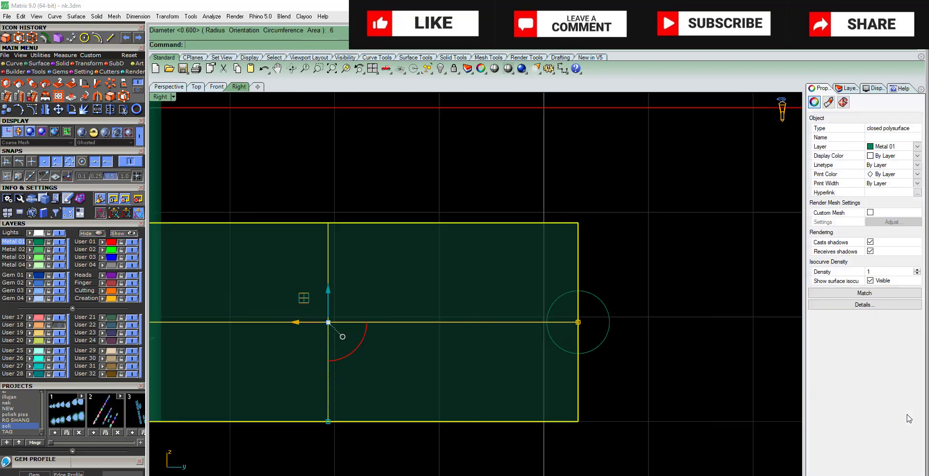
pyautogui.moveTo(626, 280); pyautogui.dragTo(589, 336)
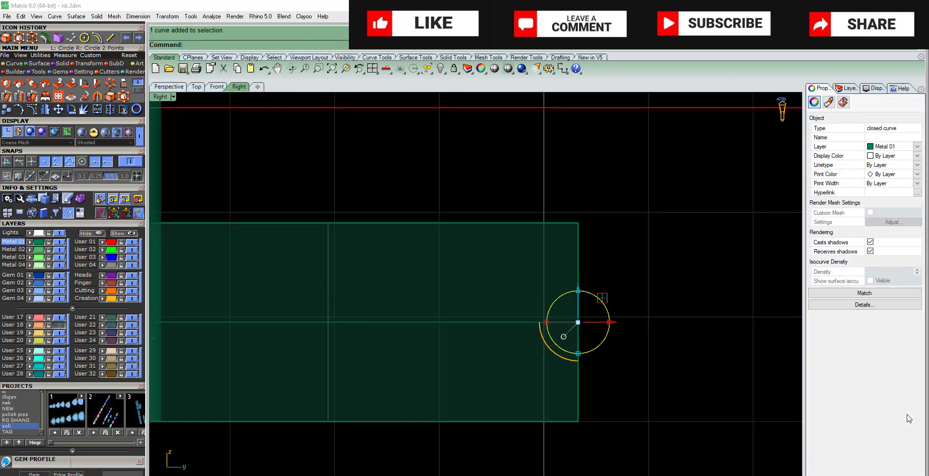
pyautogui.click(138, 16)
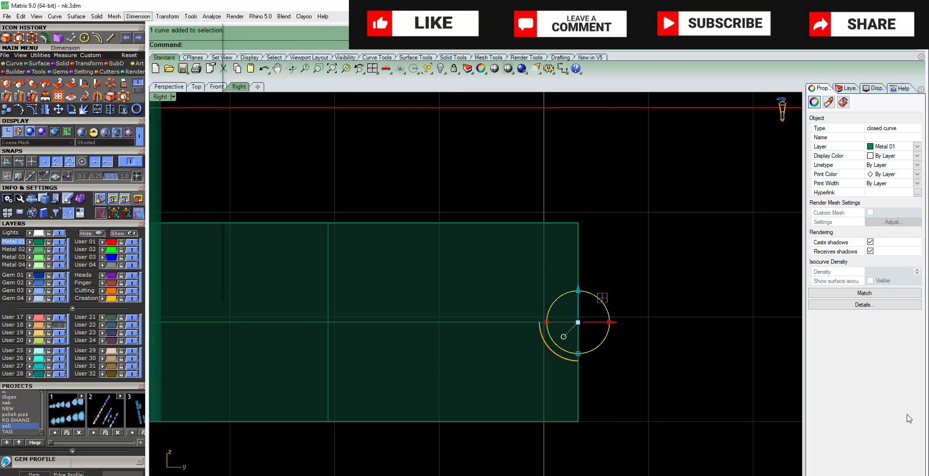
pyautogui.click(138, 16)
pyautogui.click(166, 110)
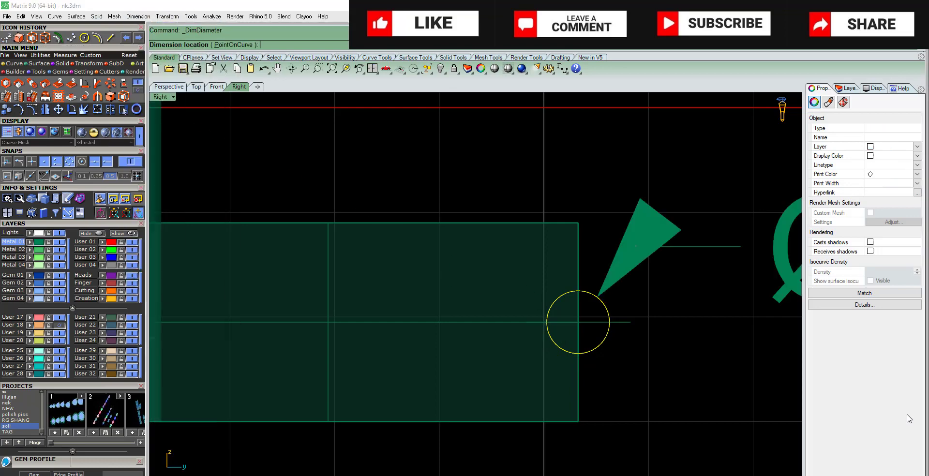
pyautogui.scroll(2, 464, 286)
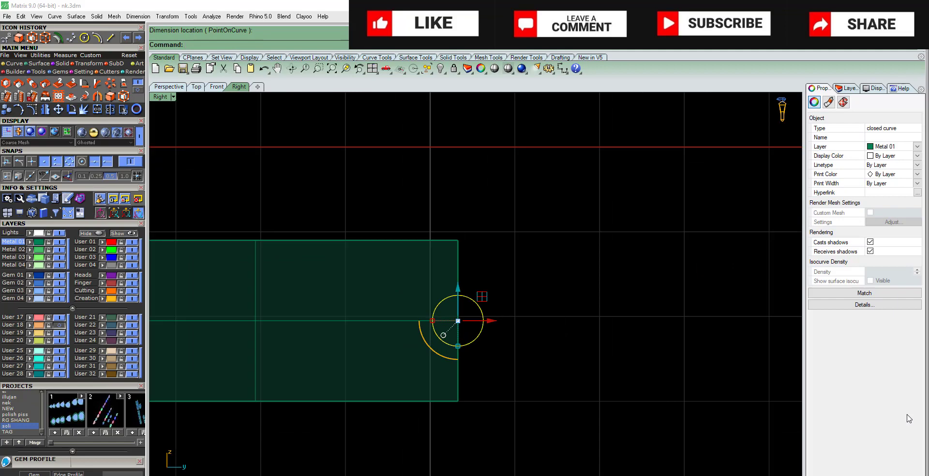
# Step: Offset the pin-hole circle outward by 0.65 to ring it with a larger circle
pyautogui.click(85, 84)
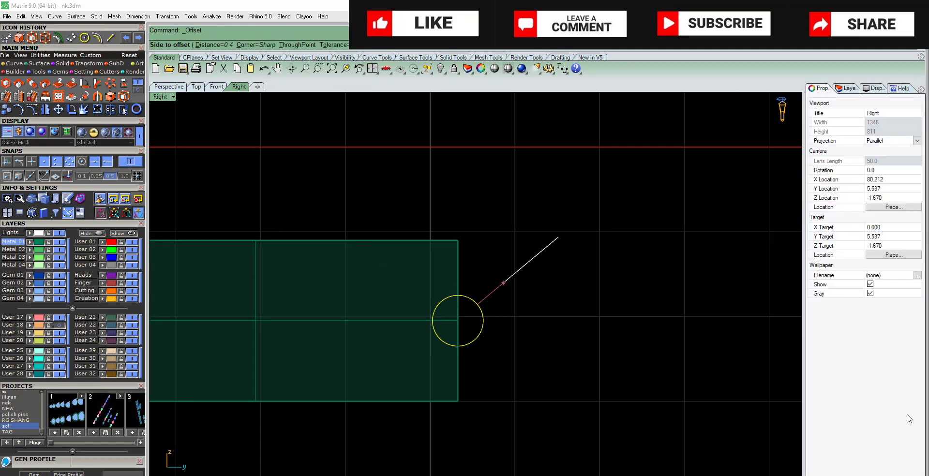
pyautogui.write('0.65')
pyautogui.press('Return')
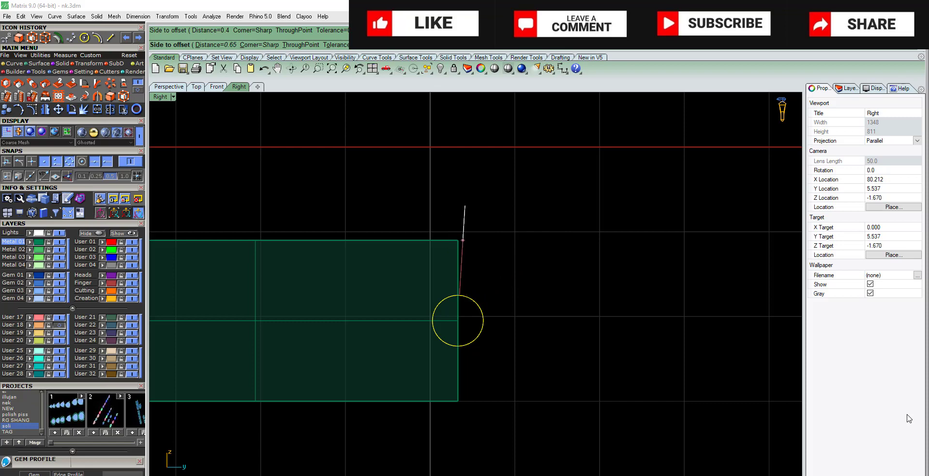
pyautogui.click(463, 240)
# Step: Move both concentric circles left onto the side bar's end
pyautogui.moveTo(532, 338); pyautogui.dragTo(511, 331, button='right')
pyautogui.moveTo(562, 343); pyautogui.dragTo(449, 246)
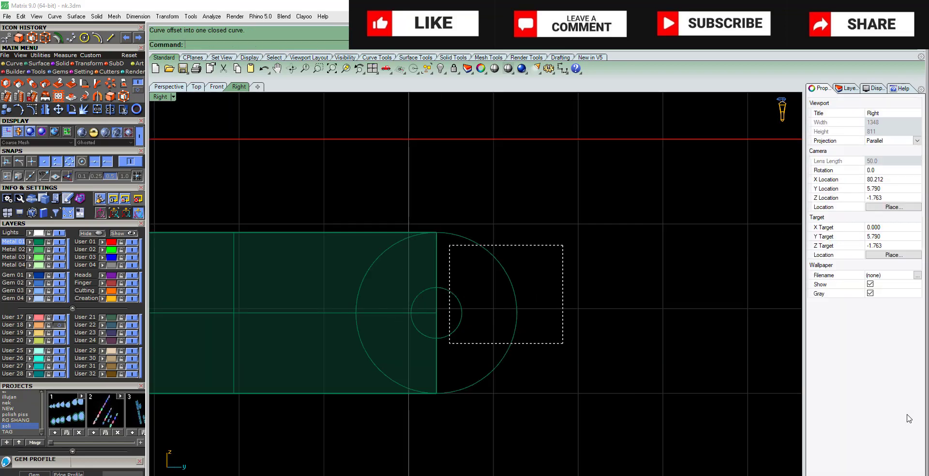
pyautogui.moveTo(437, 312); pyautogui.dragTo(322, 314)
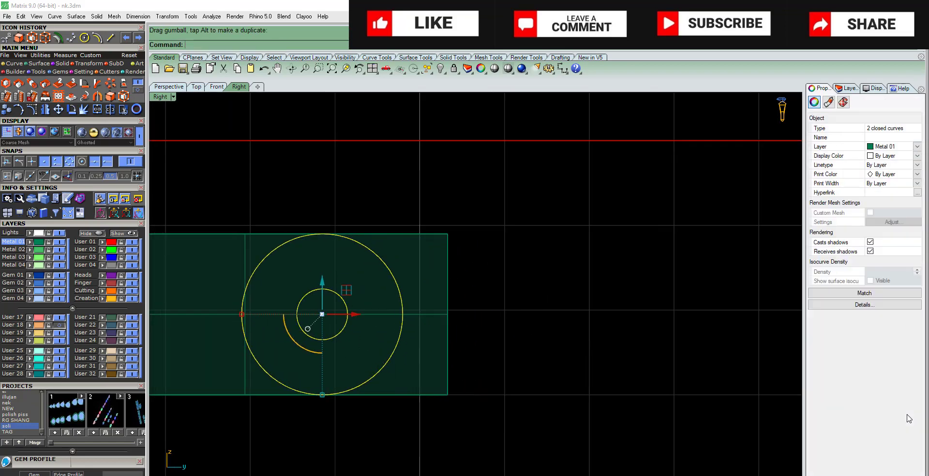
pyautogui.press('Home')
pyautogui.press('Escape')
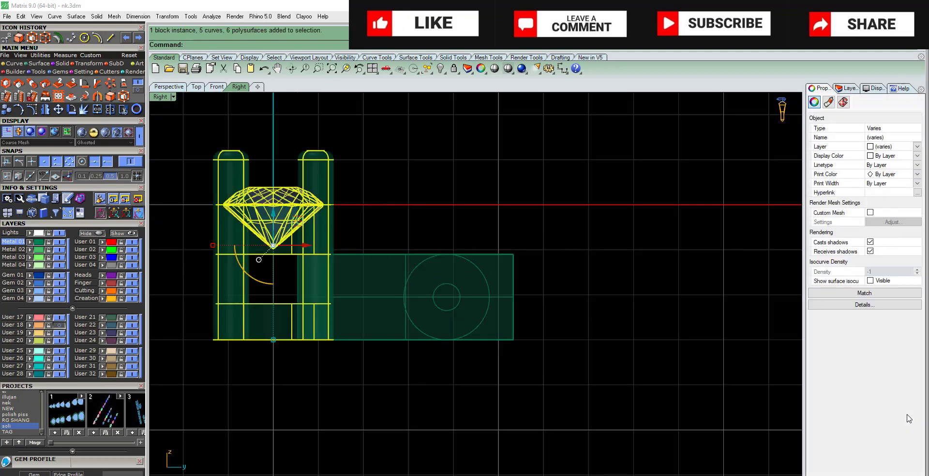
# Step: Copy the diamond and its prongs to a spot right of the original
pyautogui.click(6, 109)
pyautogui.click(240, 376)
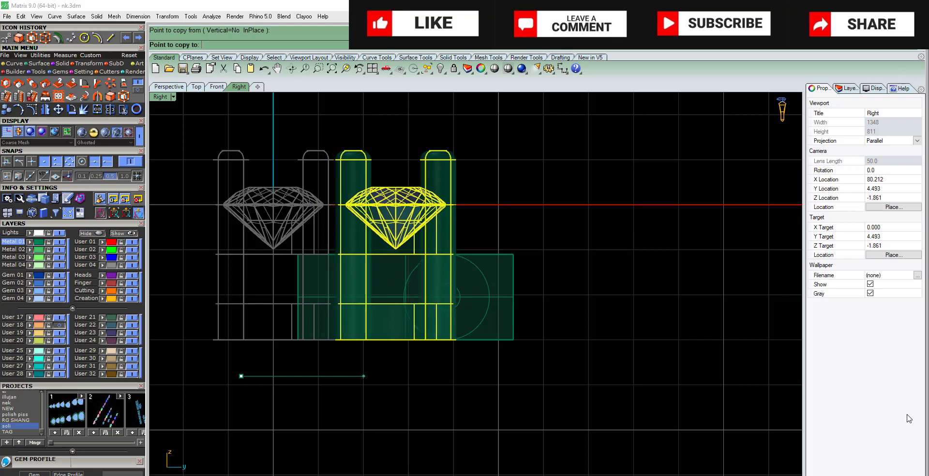
pyautogui.click(363, 375)
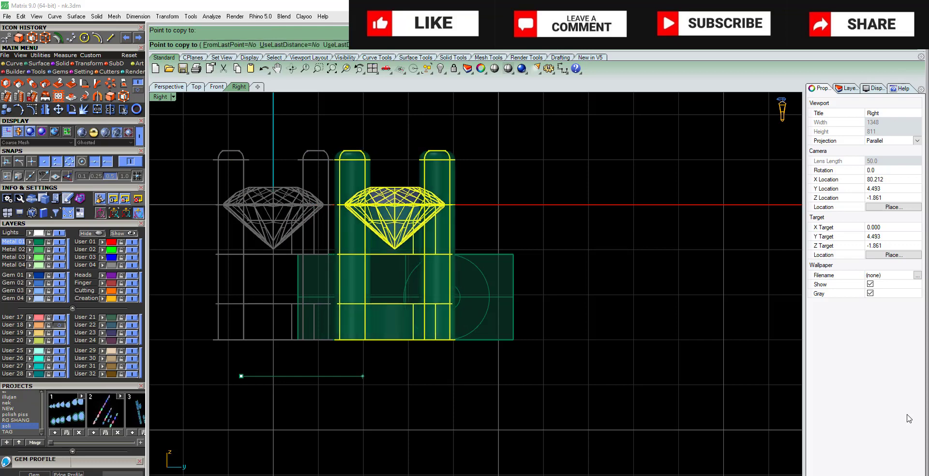
pyautogui.press('Return')
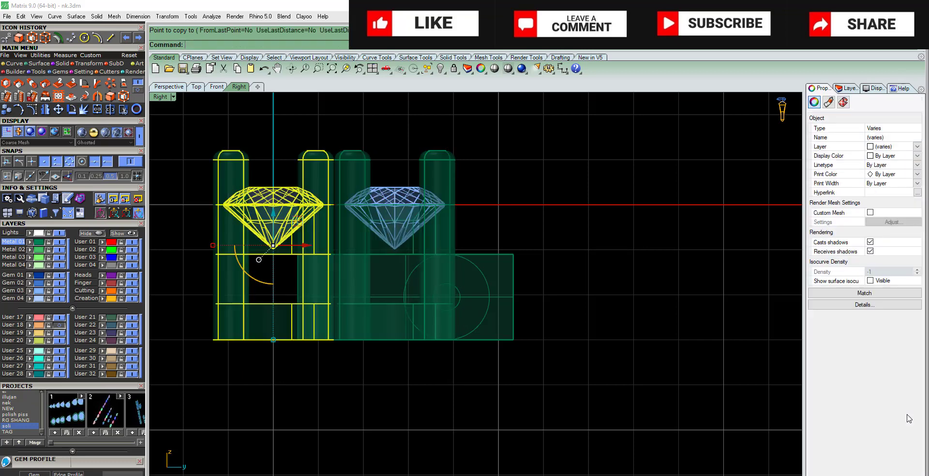
# Step: Shift the copied setting 1 unit further to the right
pyautogui.hotkey('ctrl', 'shift', 'e')
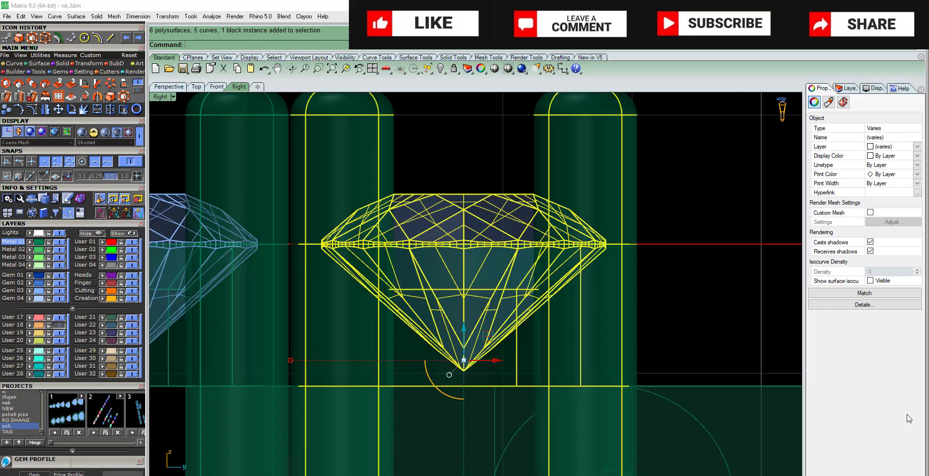
pyautogui.press('Home')
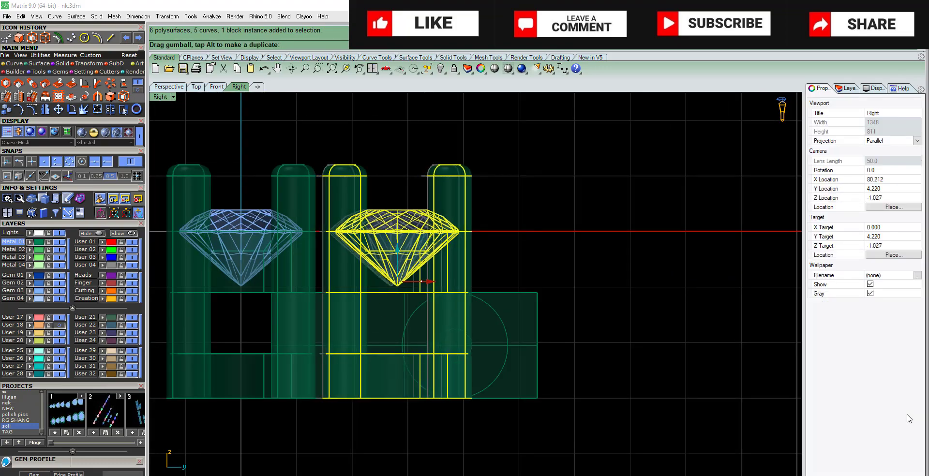
pyautogui.write('1')
pyautogui.press('Return')
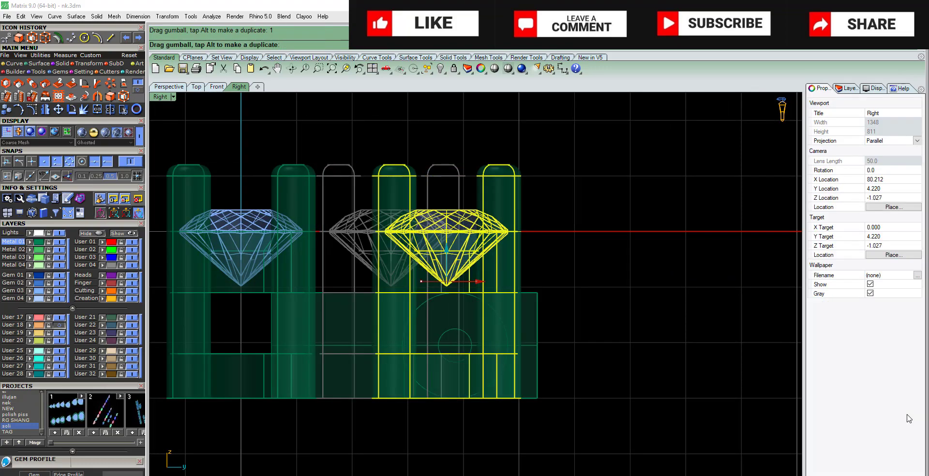
pyautogui.press('Return')
pyautogui.press('Escape')
# Step: Move both joint circles 8 units along to sit between the two settings
pyautogui.moveTo(365, 434); pyautogui.dragTo(522, 272)
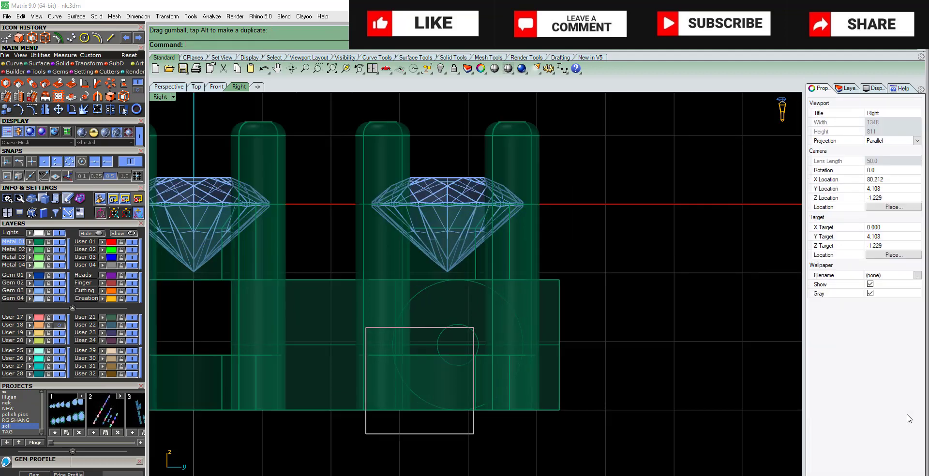
pyautogui.moveTo(484, 344); pyautogui.dragTo(412, 344)
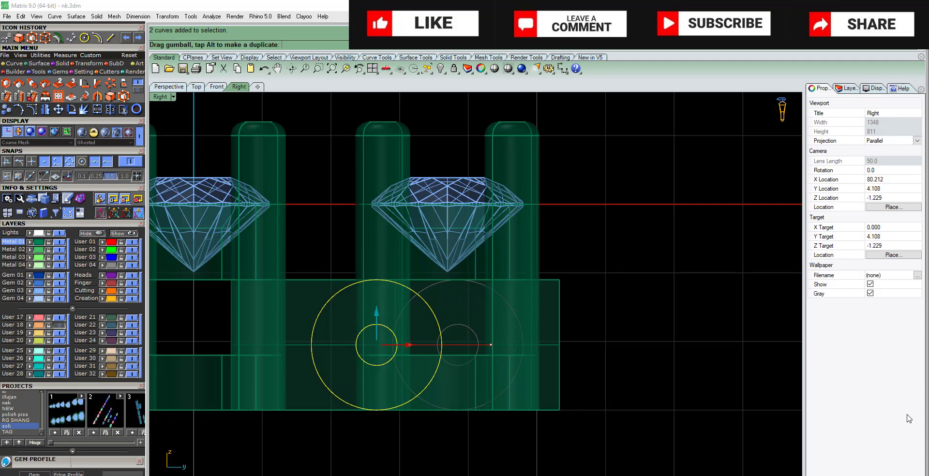
pyautogui.moveTo(407, 344); pyautogui.dragTo(462, 344)
pyautogui.write('8')
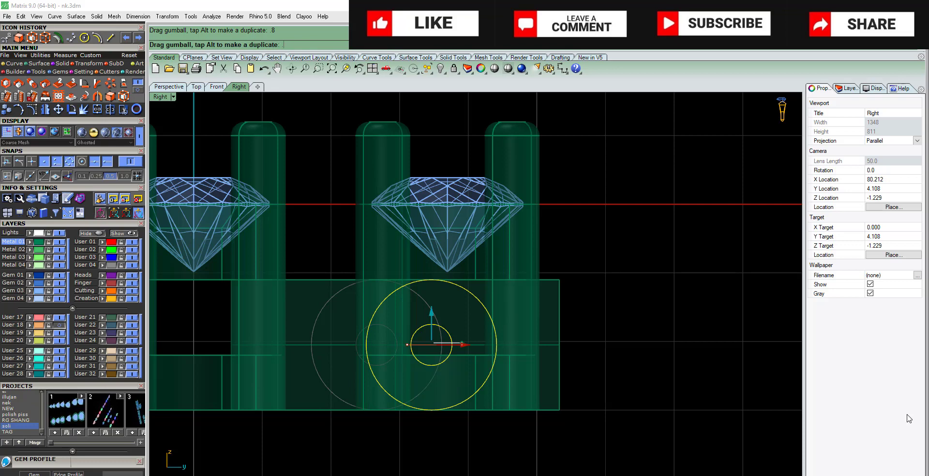
pyautogui.press('Return')
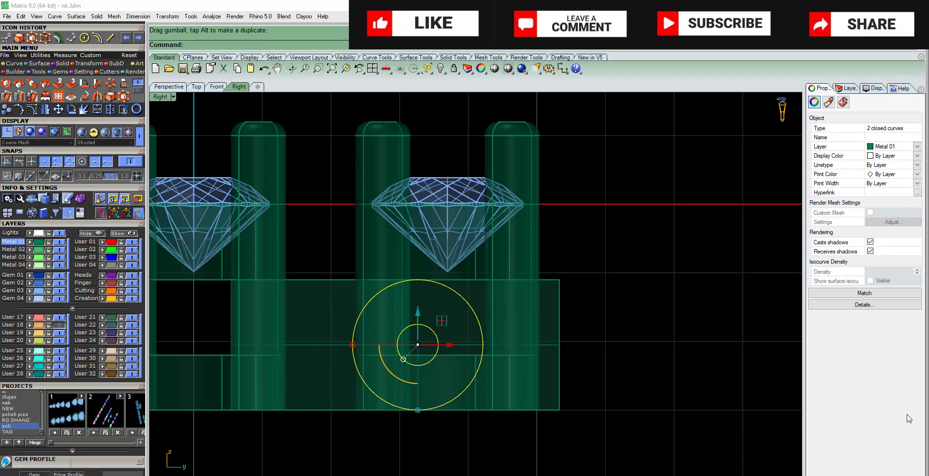
pyautogui.press('Escape')
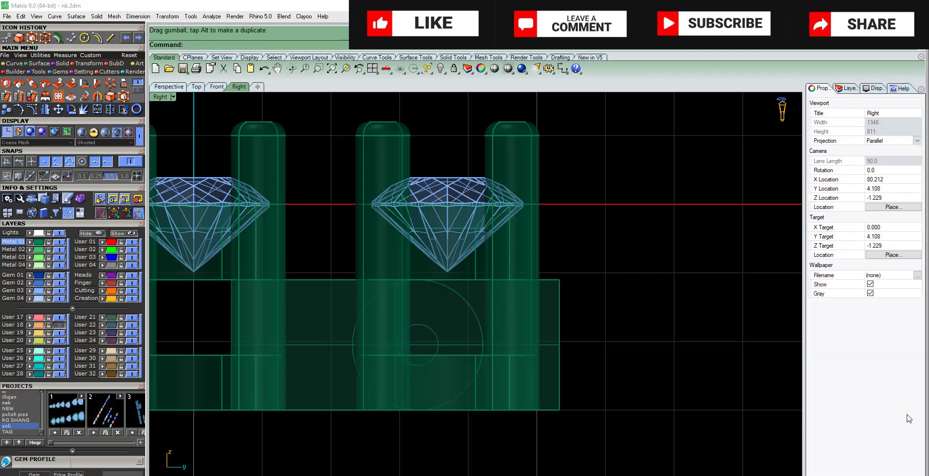
# Step: Select only the outer joint circle and begin the CutPlane command
pyautogui.click(398, 344)
pyautogui.keyDown('shift'); pyautogui.click(353, 345); pyautogui.keyUp('shift')
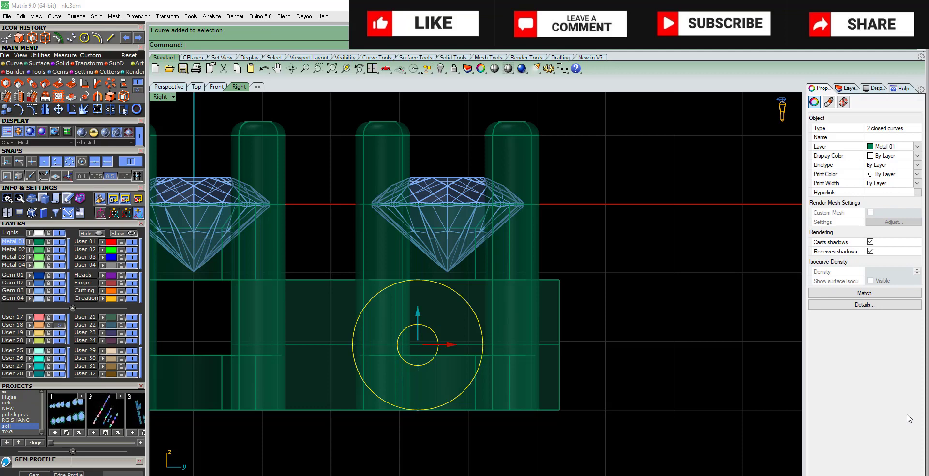
pyautogui.moveTo(417, 345); pyautogui.dragTo(420, 344)
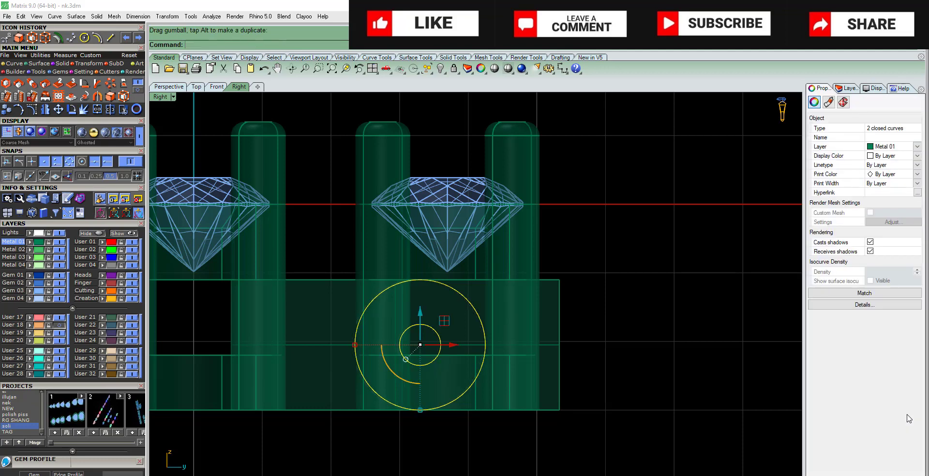
pyautogui.hotkey('ctrl', 'z')
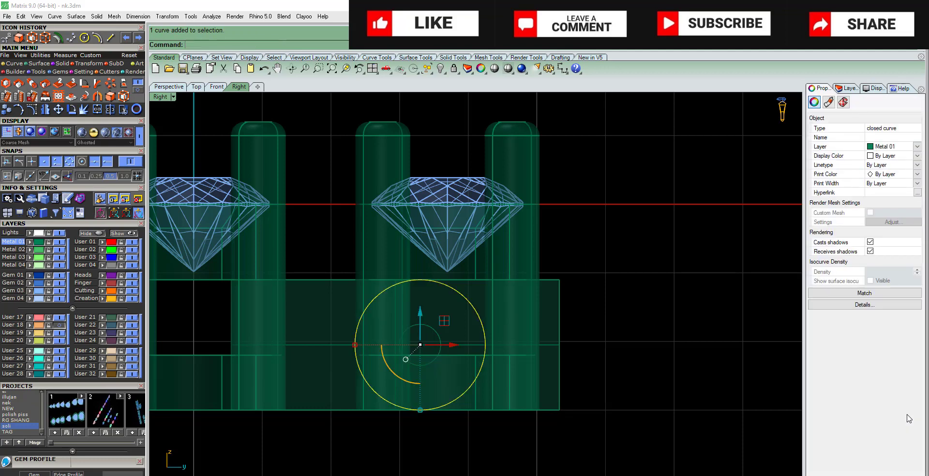
pyautogui.write('CaCP')
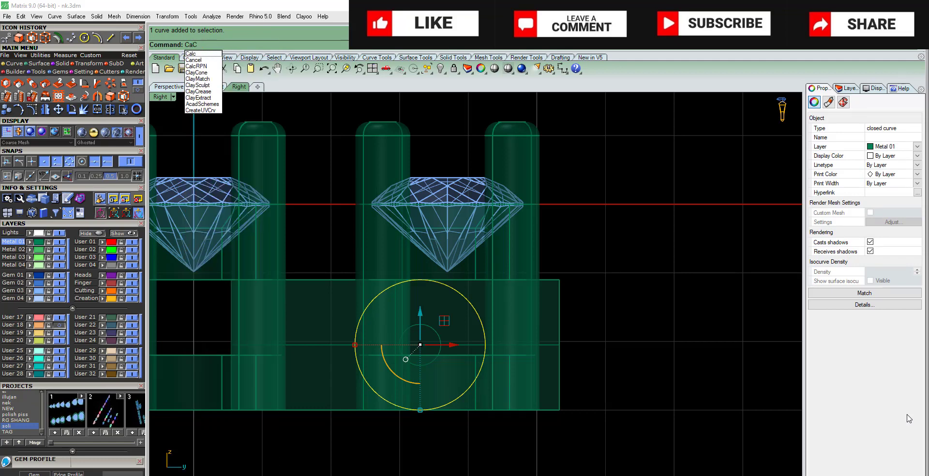
pyautogui.press('Return')
pyautogui.hotkey('ctrl', 'z')
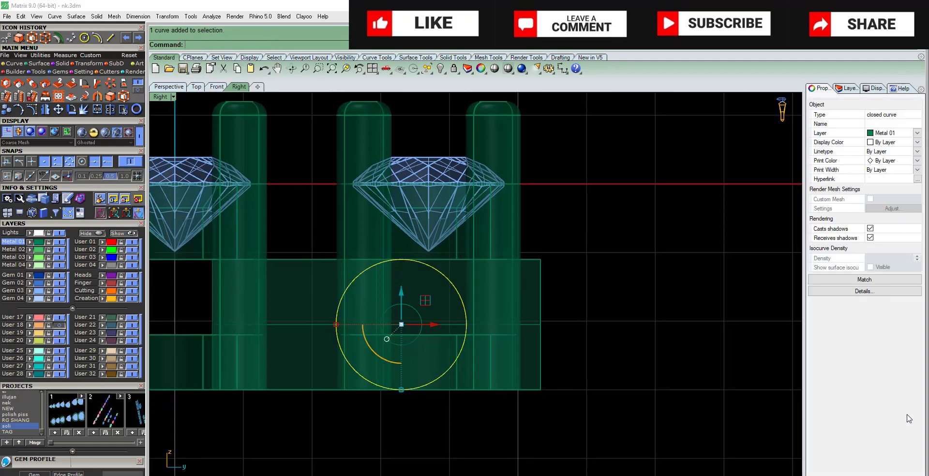
pyautogui.write('A')
pyautogui.press('BackSpace')
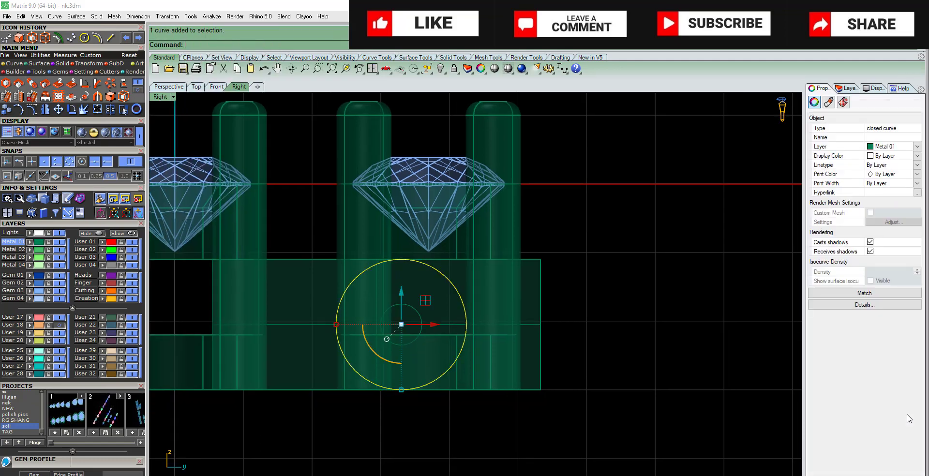
# Step: Split the outer circle with CutPlane, select its right arc, and maximize the Perspective view
pyautogui.write('CP')
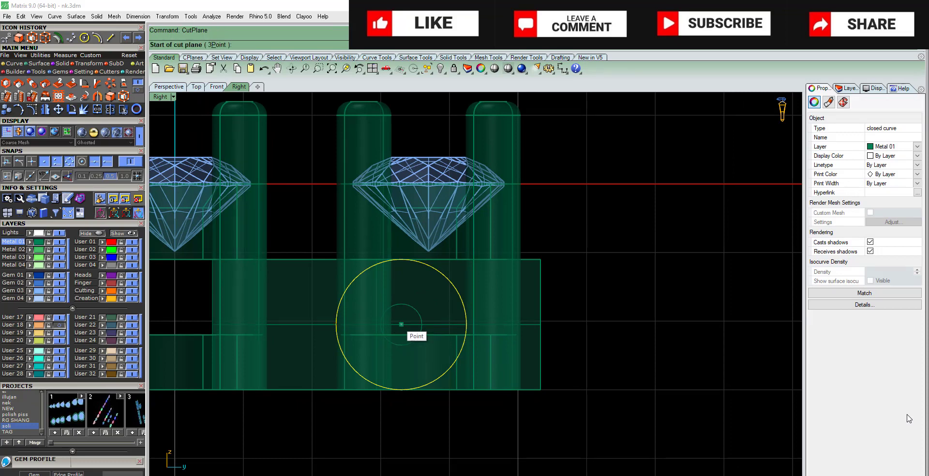
pyautogui.press('Return')
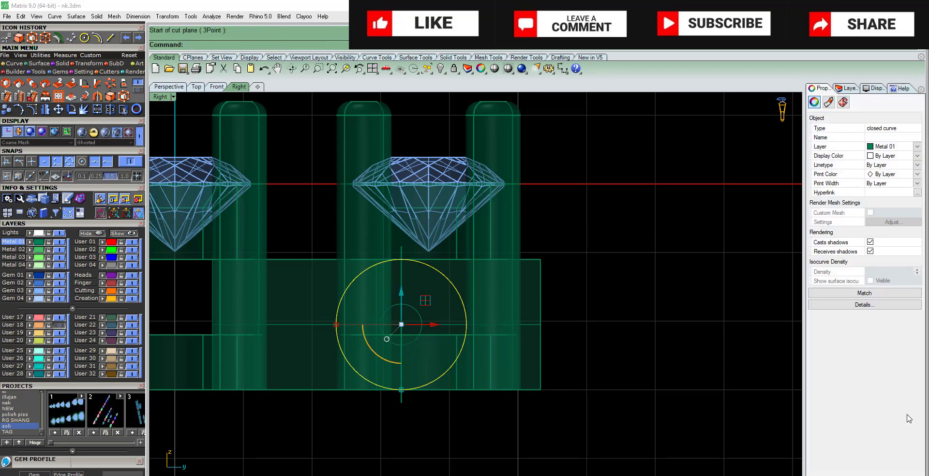
pyautogui.press('Return')
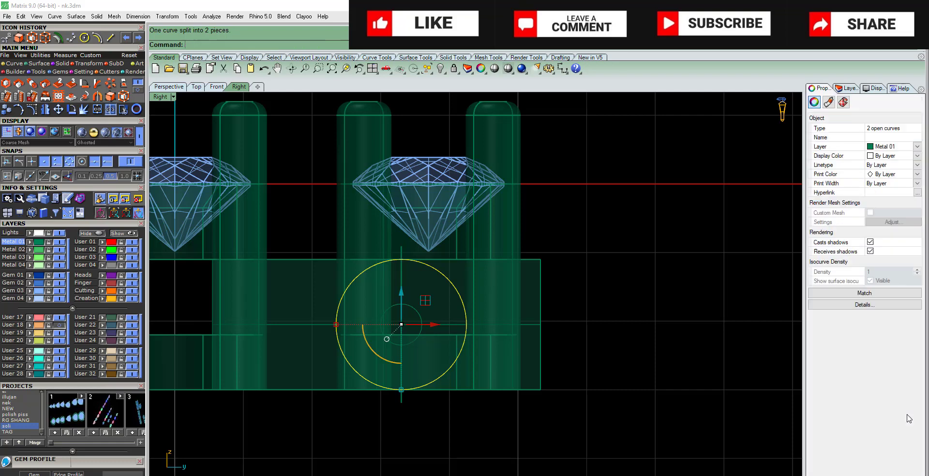
pyautogui.click(460, 290)
pyautogui.hotkey('ctrl', 'F5')
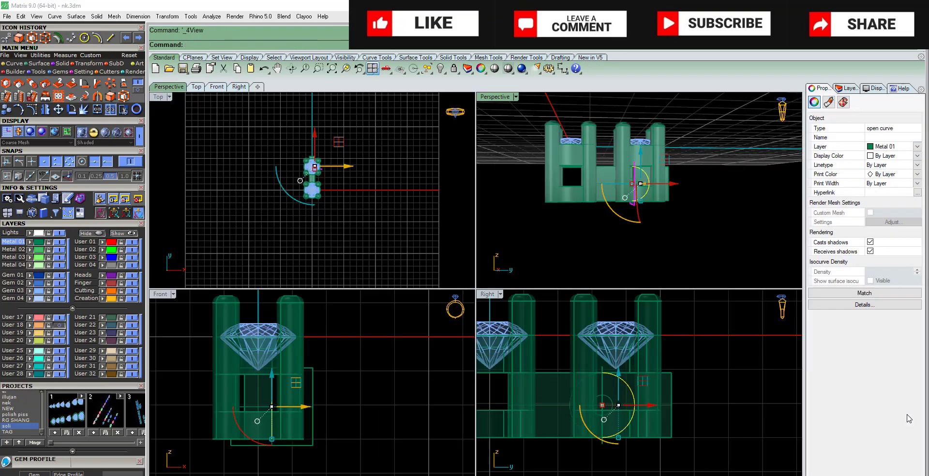
pyautogui.hotkey('ctrl', 'F4')
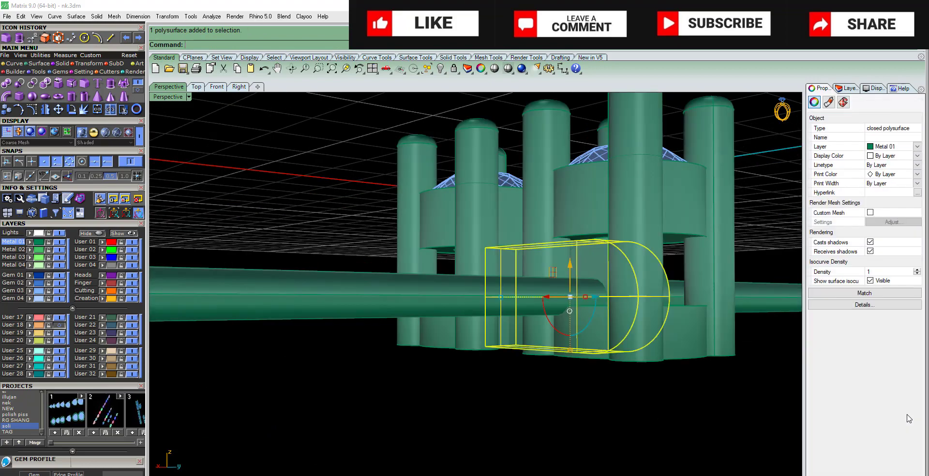
pyautogui.write('BD')
# Step: Subtract the cylinder to cut the pin hole through the tab, then hide the gem
pyautogui.press('Return')
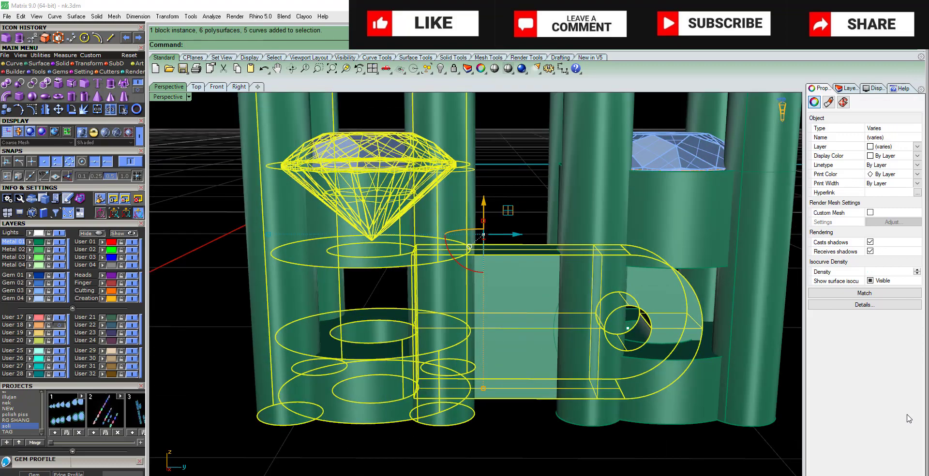
pyautogui.hotkey('ctrl', 'h')
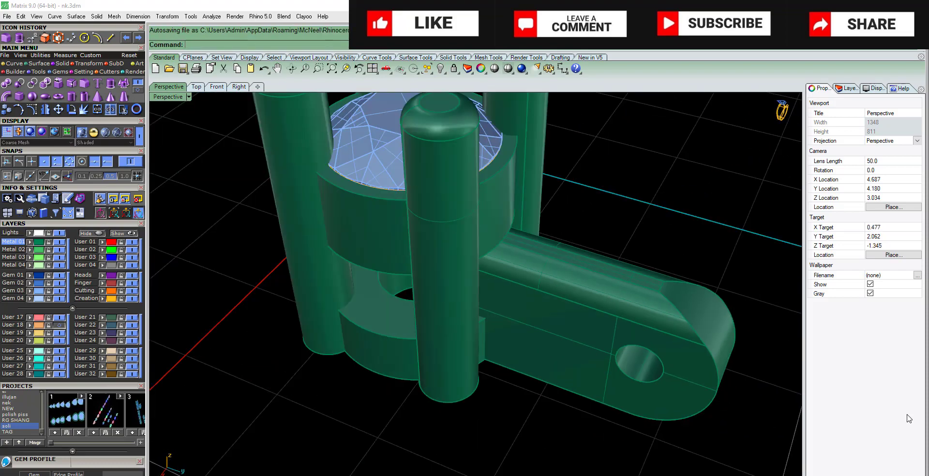
# Step: Select the diamond, prongs and side bar and group them into one unit
pyautogui.hotkey('ctrl', 'a')
pyautogui.hotkey('ctrl', 'g')
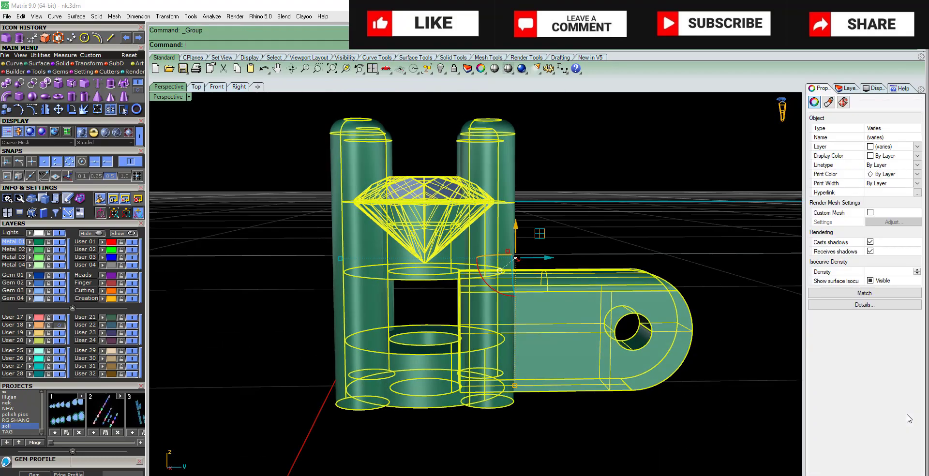
pyautogui.press('Escape')
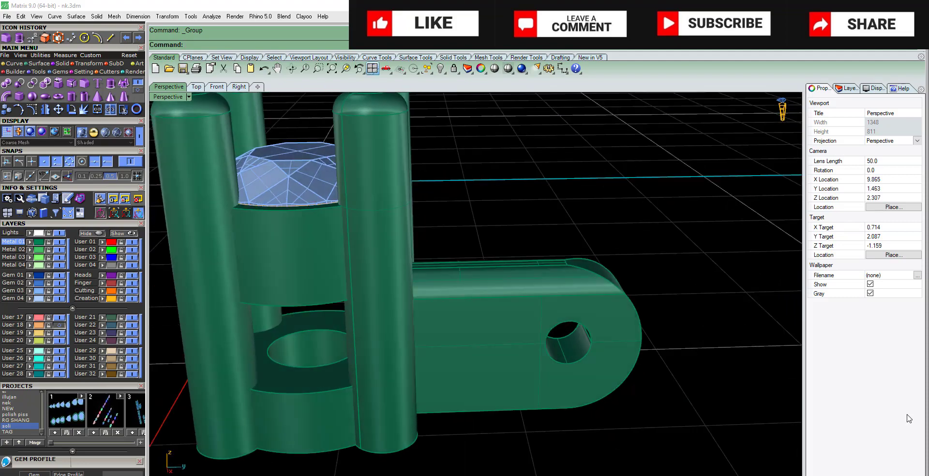
pyautogui.hotkey('ctrl', 'F5')
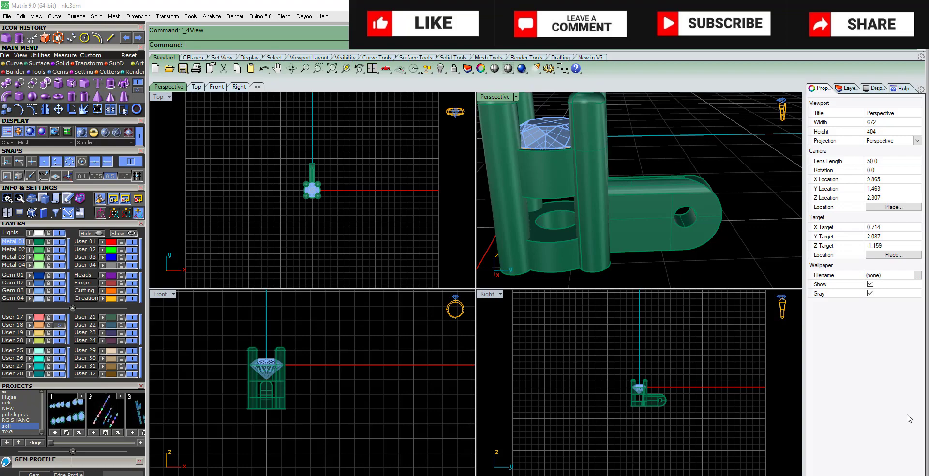
pyautogui.click(480, 69)
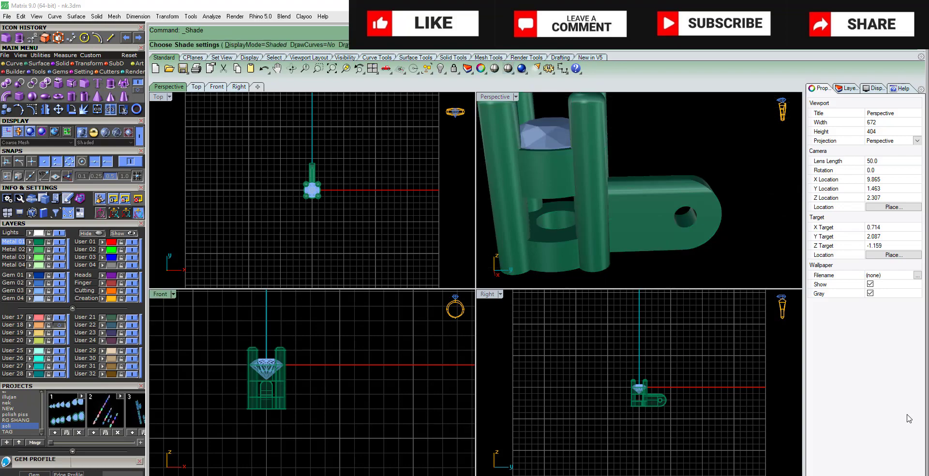
pyautogui.press('Escape')
pyautogui.hotkey('ctrl', 'a')
pyautogui.hotkey('ctrl', 'g')
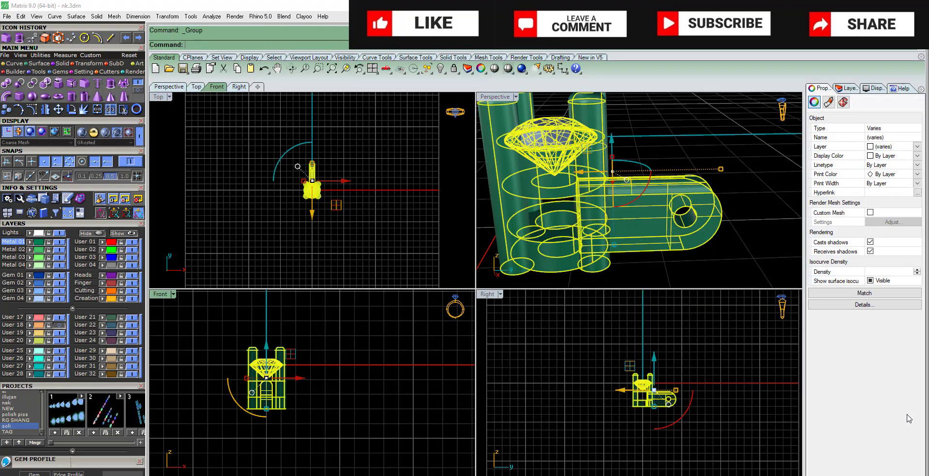
pyautogui.press('Escape')
# Step: Maximize the Right view and set its display mode to Shaded
pyautogui.hotkey('ctrl', 'F3')
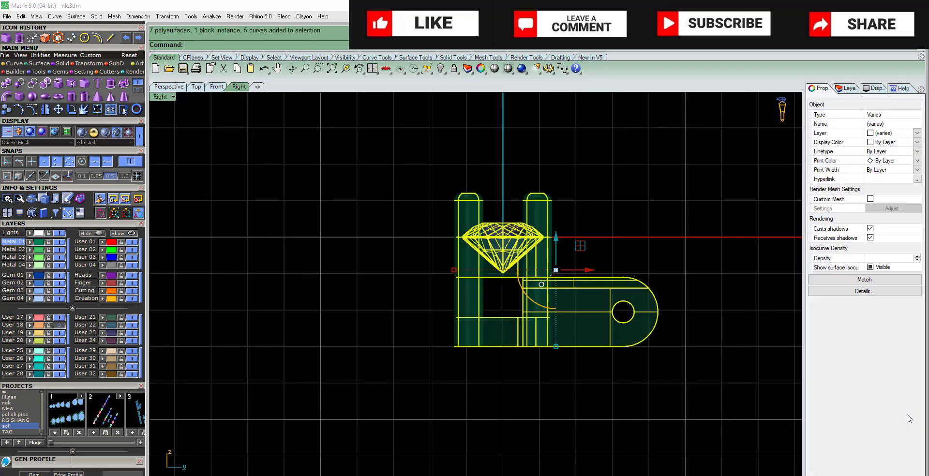
pyautogui.hotkey('ctrl', 'a')
pyautogui.press('Escape')
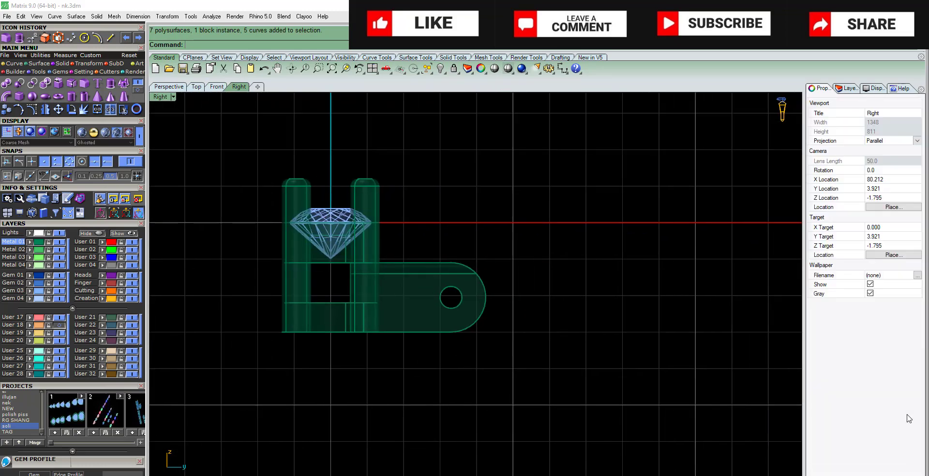
pyautogui.click(173, 97)
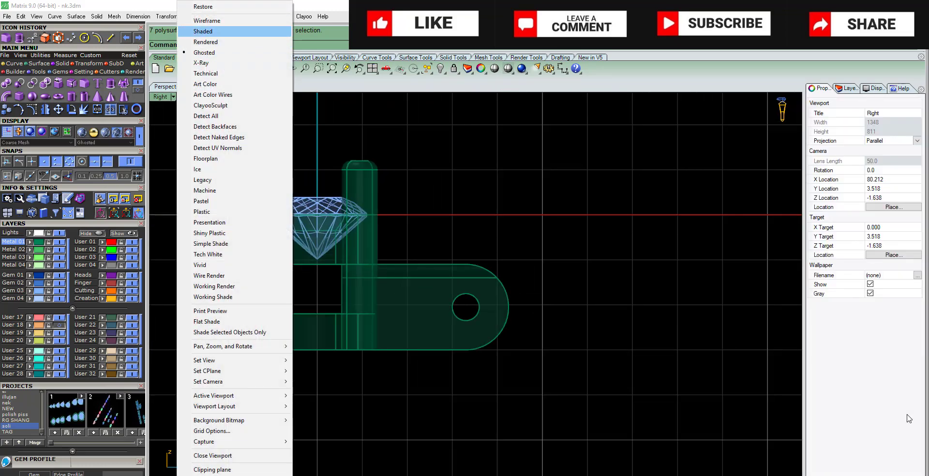
pyautogui.click(248, 38)
pyautogui.hotkey('ctrl', 'a')
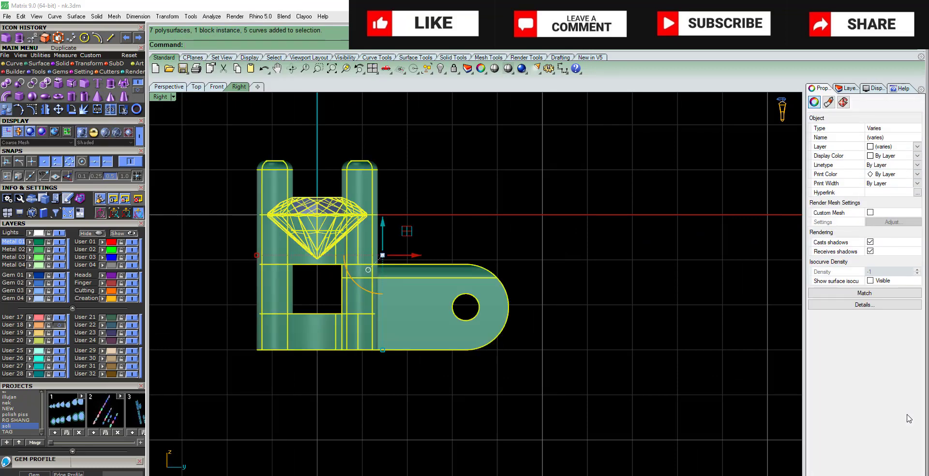
# Step: Copy the grouped link to the right of the original, shown in Ghosted mode
pyautogui.scroll(-2, 475, 284)
pyautogui.click(505, 255)
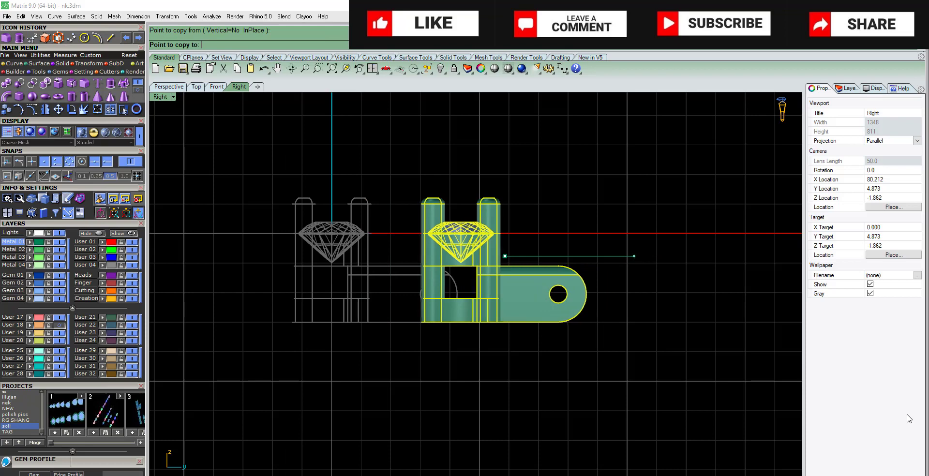
pyautogui.click(633, 256)
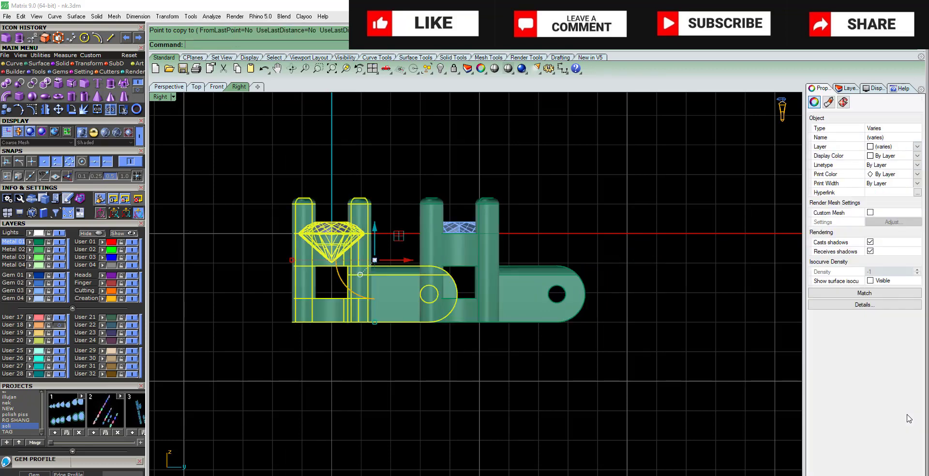
pyautogui.click(172, 96)
pyautogui.click(207, 42)
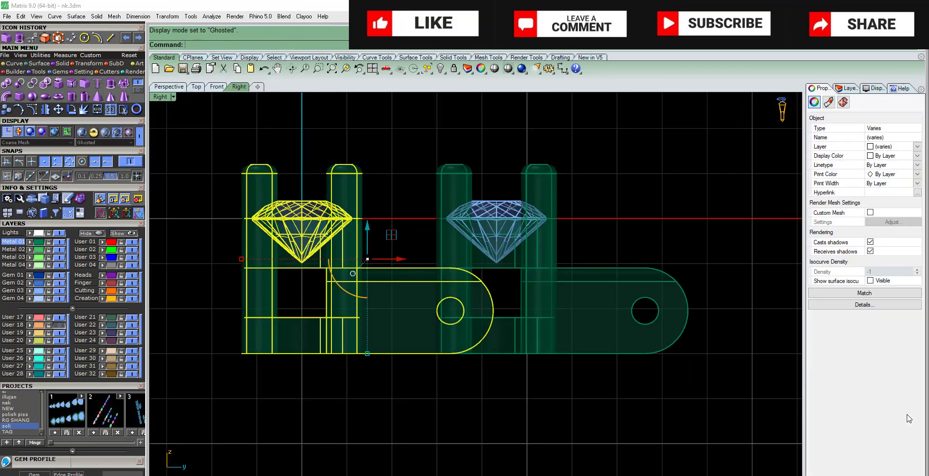
# Step: Move the copied link 6 units so its setting overlaps the first link's tab
pyautogui.moveTo(594, 258); pyautogui.dragTo(590, 259)
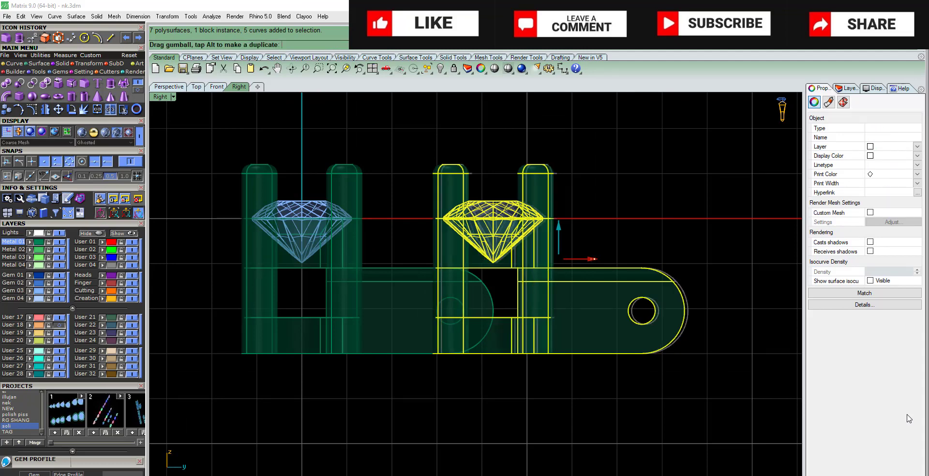
pyautogui.write('6')
pyautogui.press('Return')
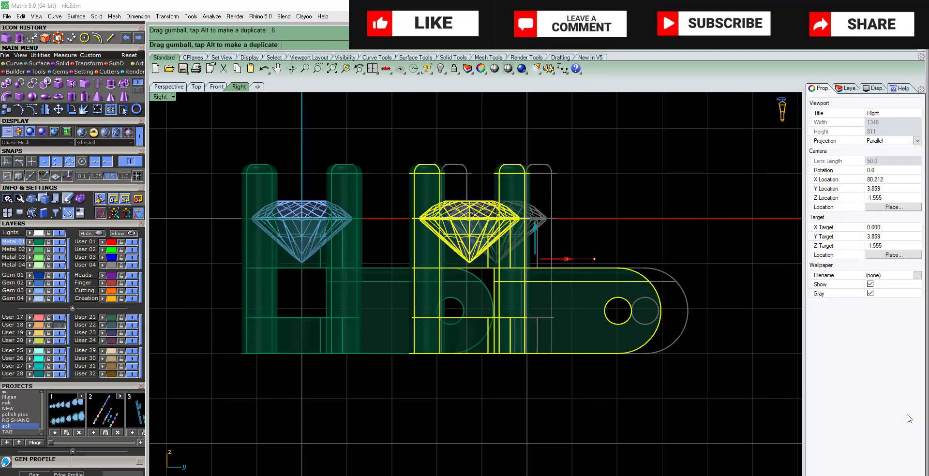
pyautogui.hotkey('ctrl', 'i')
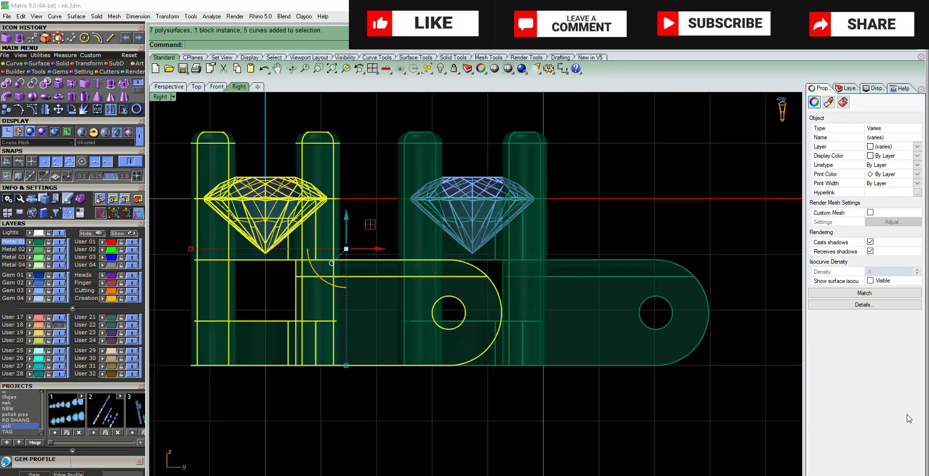
pyautogui.press('pageup')
pyautogui.press('Escape')
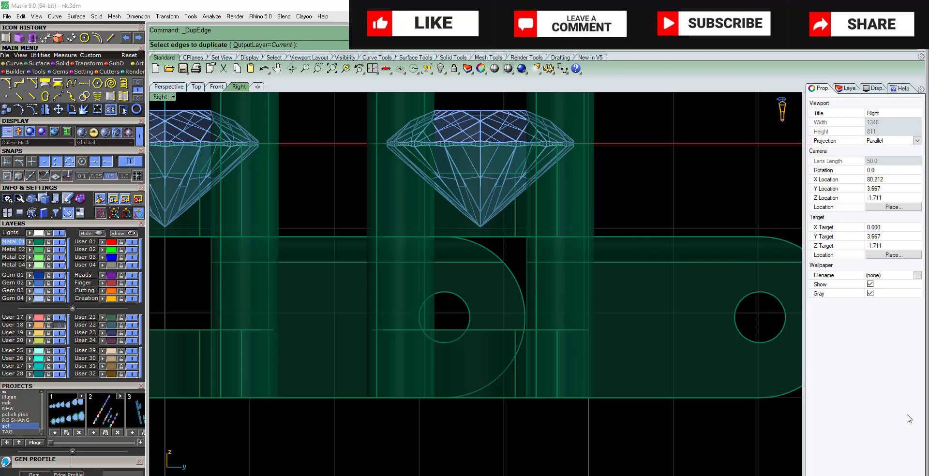
# Step: Duplicate the pin hole's rim edge as a closed circle curve
pyautogui.click(466, 304)
pyautogui.click(488, 321)
pyautogui.press('Return')
# Step: Rotate the first link upright about the pin hole's centre
pyautogui.write('A')
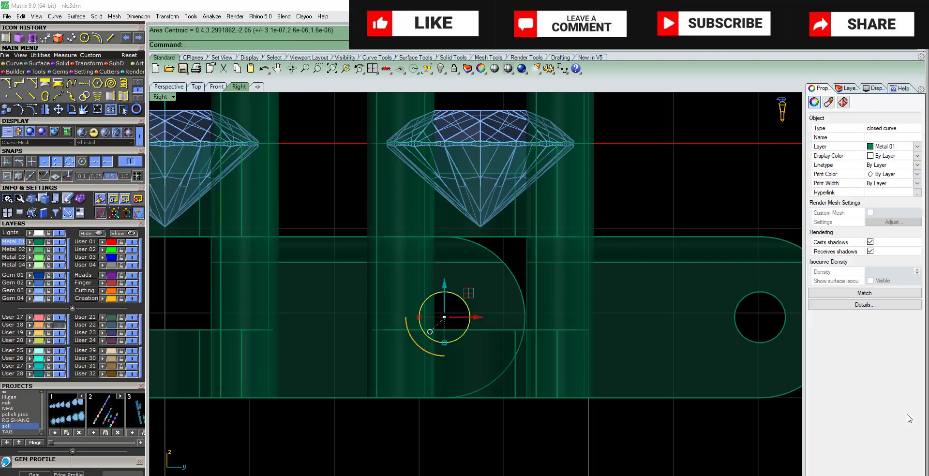
pyautogui.press('Return')
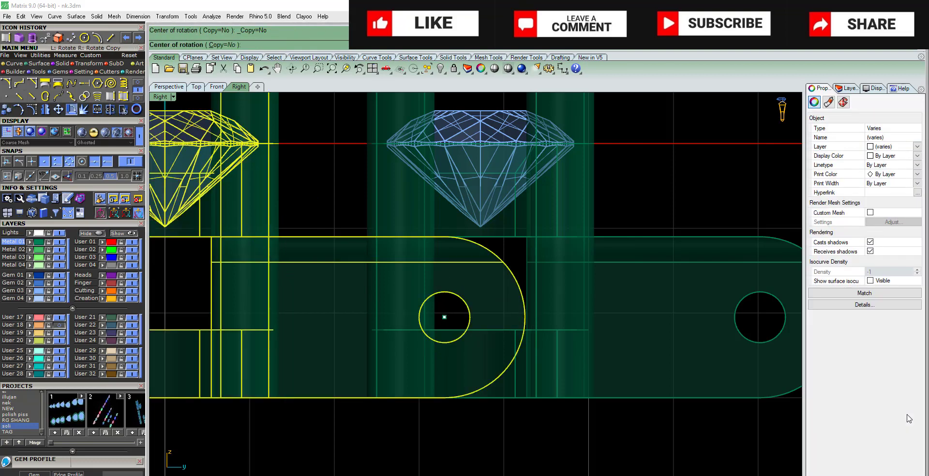
pyautogui.click(444, 317)
pyautogui.scroll(-8, 444, 317)
pyautogui.click(604, 281)
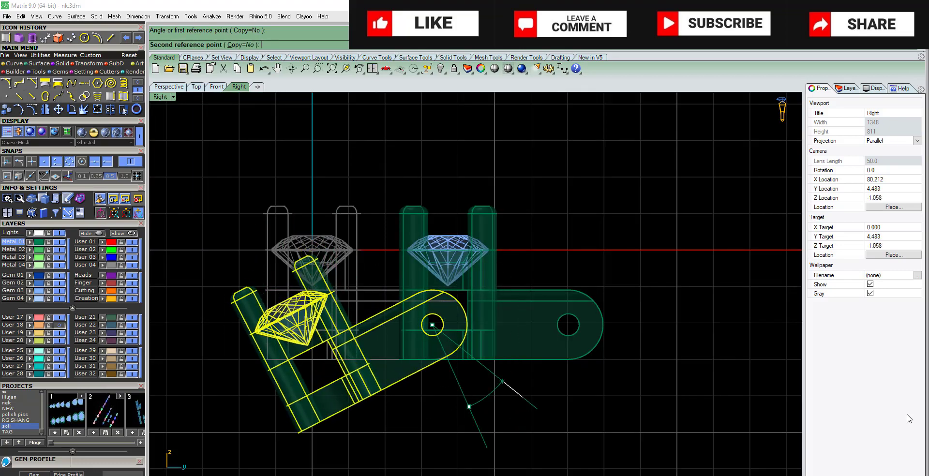
pyautogui.click(469, 406)
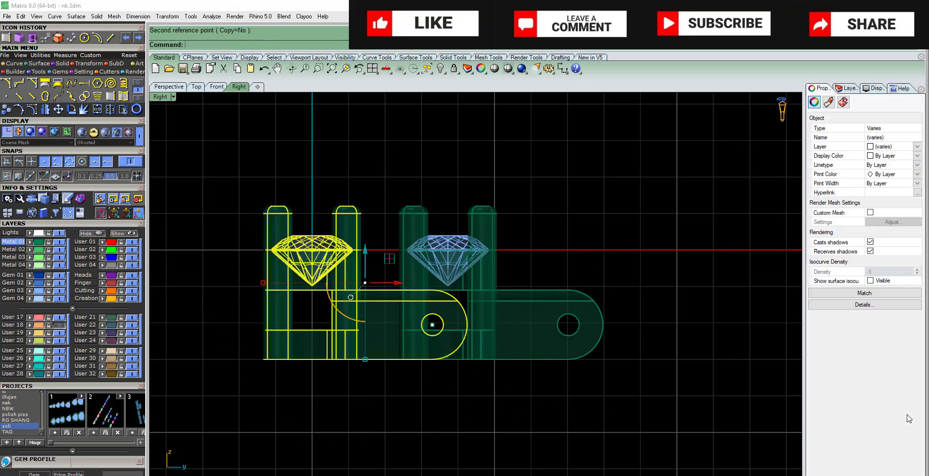
pyautogui.press('Escape')
pyautogui.click(372, 68)
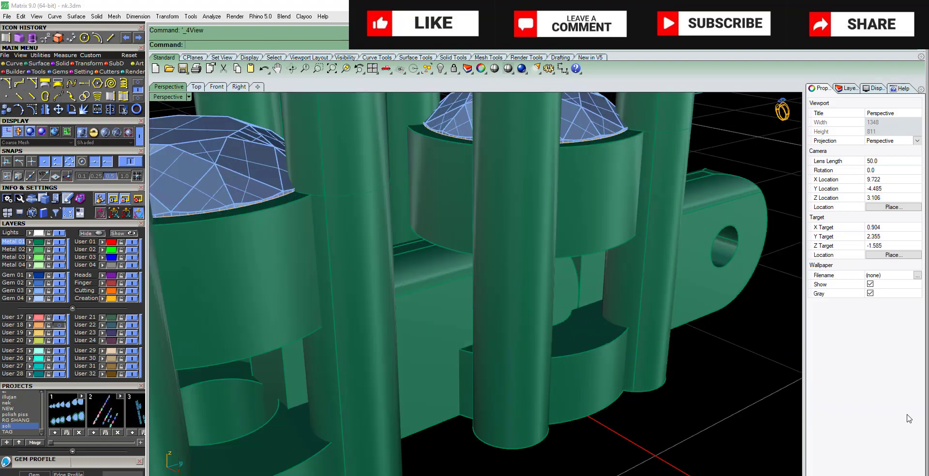
# Step: Remove the second setting's collar solid from its group with RemoveFromGroup
pyautogui.hotkey('ctrl', 'a')
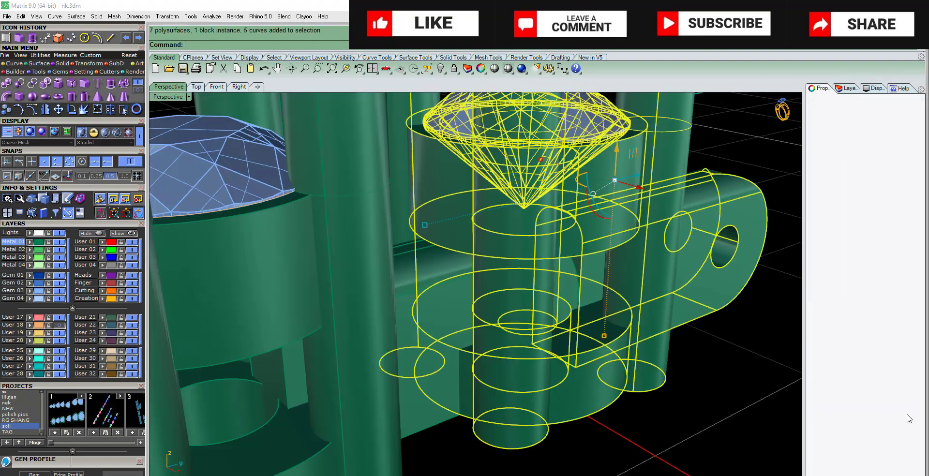
pyautogui.press('Escape')
pyautogui.write('RE')
pyautogui.press('Return')
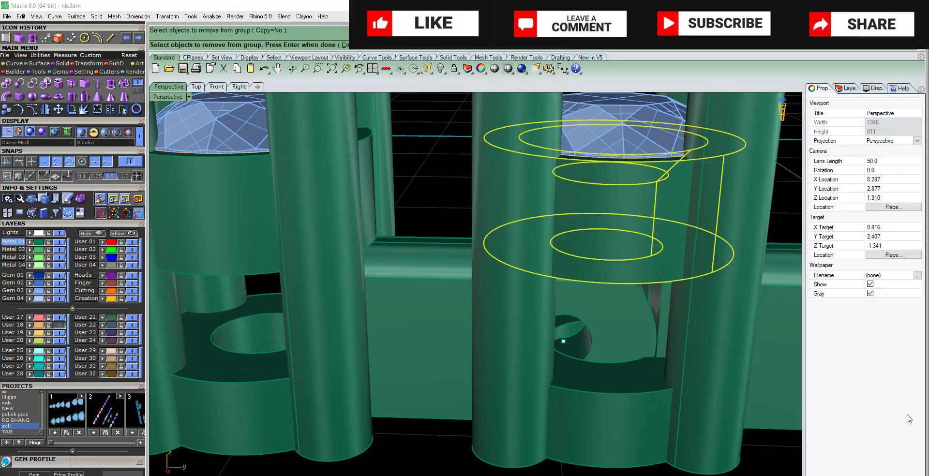
pyautogui.click(89, 63)
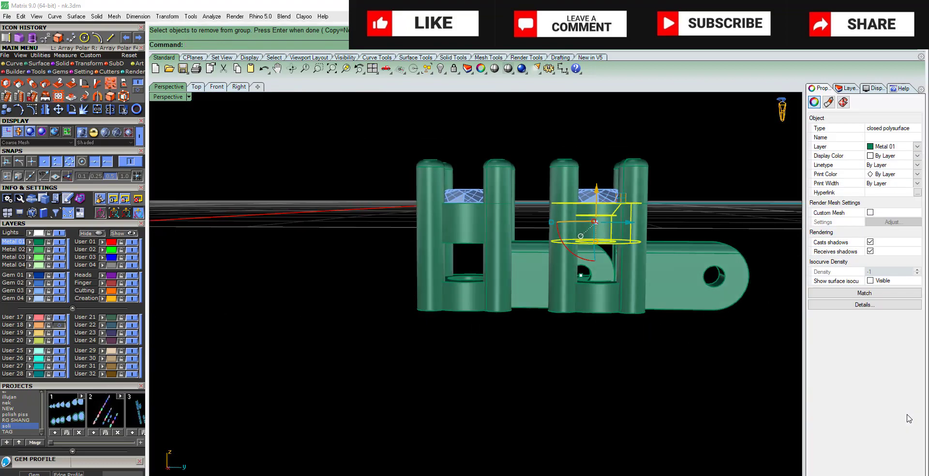
pyautogui.press('Return')
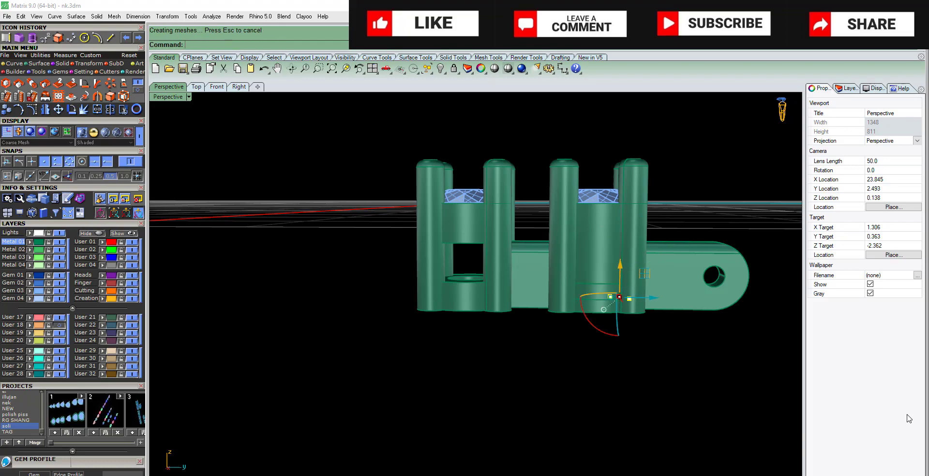
pyautogui.press('Down')
pyautogui.press('Down')
pyautogui.press('Down')
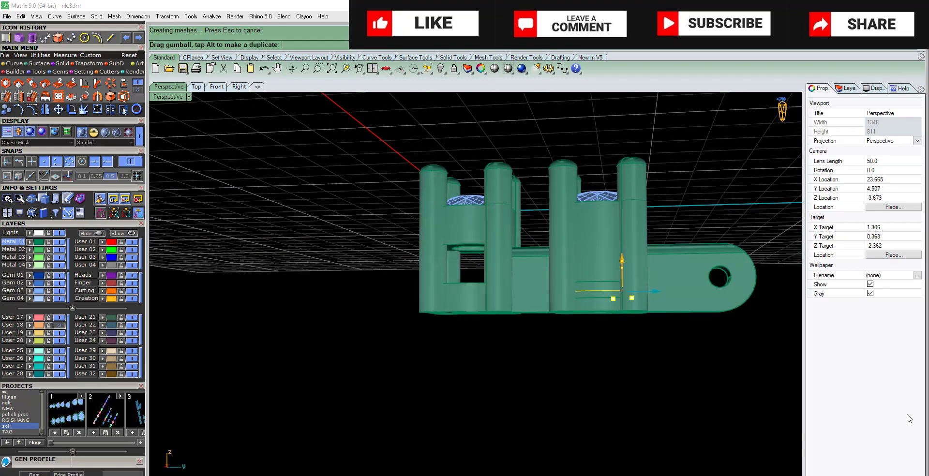
pyautogui.hotkey('ctrl', 'F5')
pyautogui.write('CP')
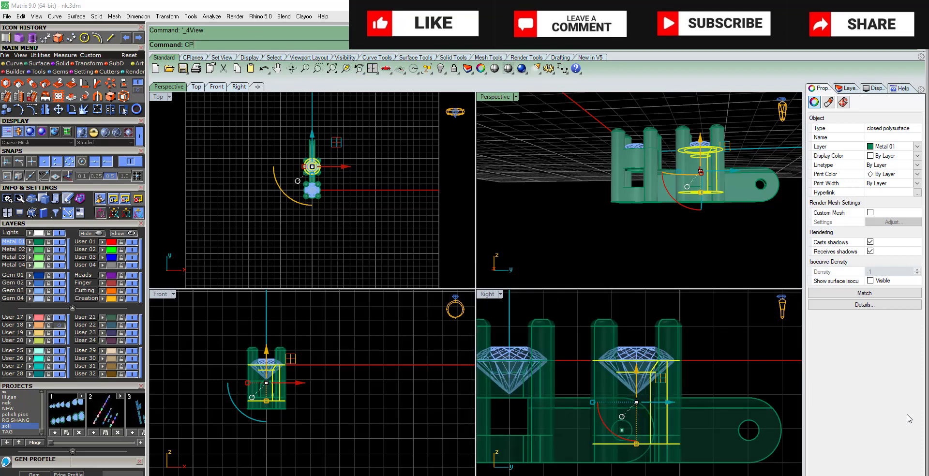
# Step: Draw a cutting plane across the part and start BooleanSplit in a maximized Perspective view
pyautogui.press('Return')
pyautogui.click(540, 378)
pyautogui.scroll(2, 542, 380)
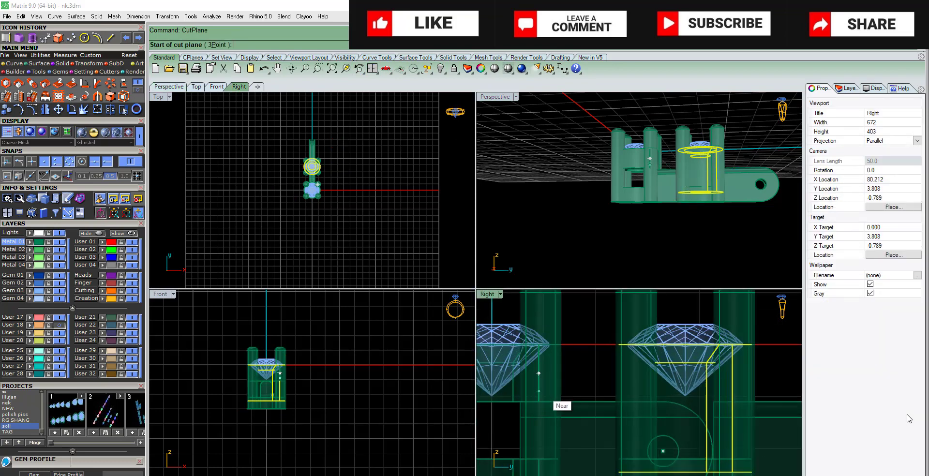
pyautogui.press('Return')
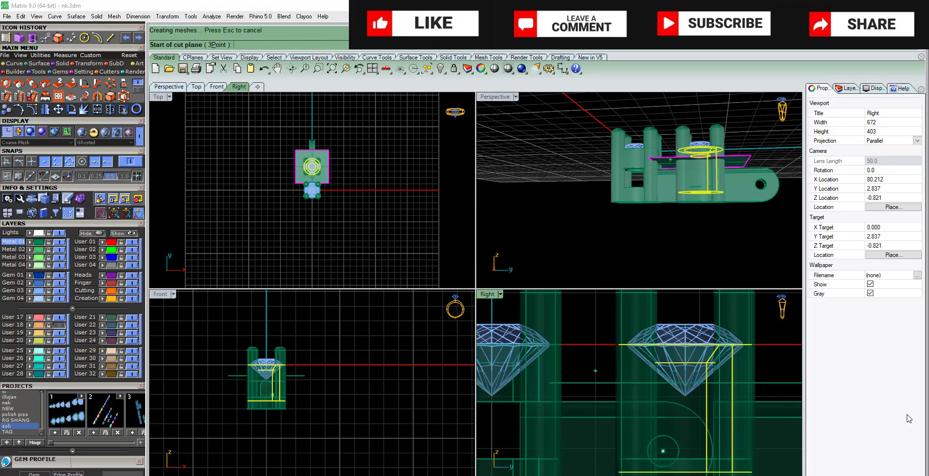
pyautogui.hotkey('ctrl', 'm')
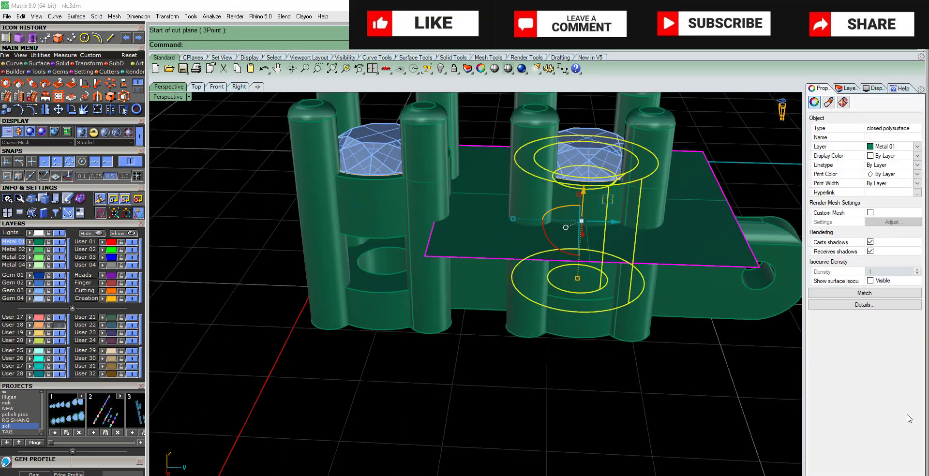
pyautogui.write('bs')
pyautogui.press('Return')
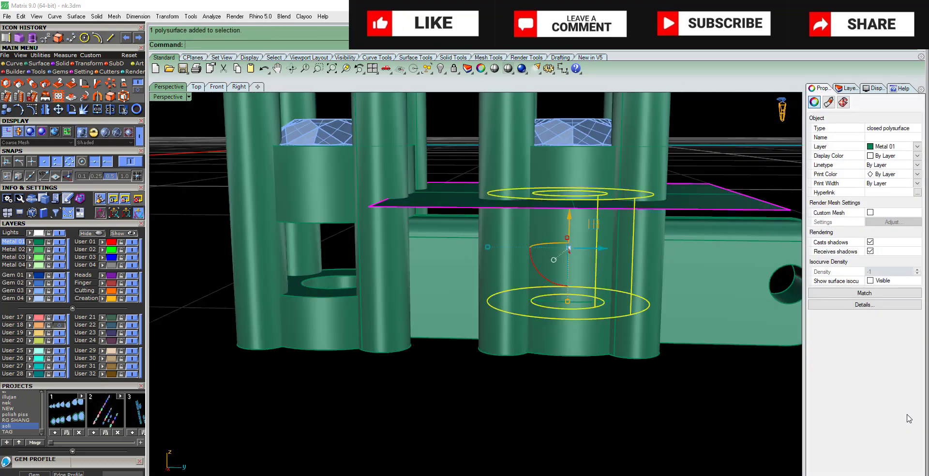
# Step: Undo the misplaced cut plane and restore the joint cylinder
pyautogui.press('Escape')
pyautogui.hotkey('ctrl', 'z')
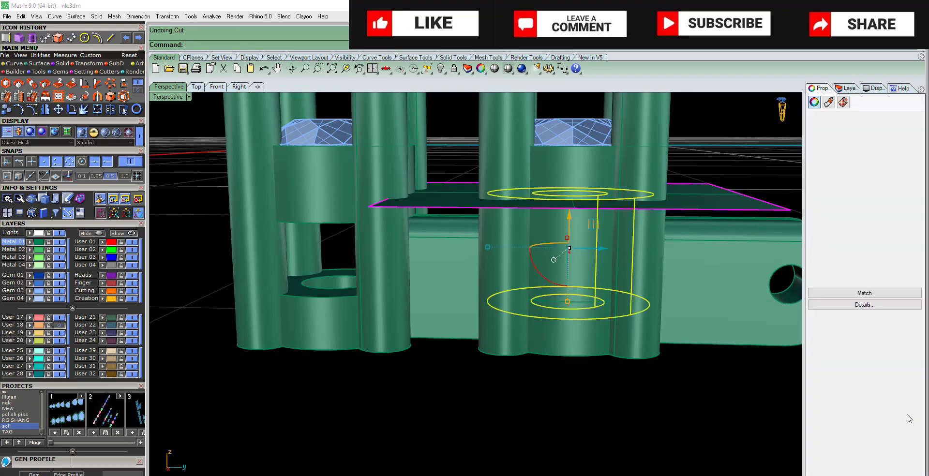
pyautogui.hotkey('ctrl', 'z')
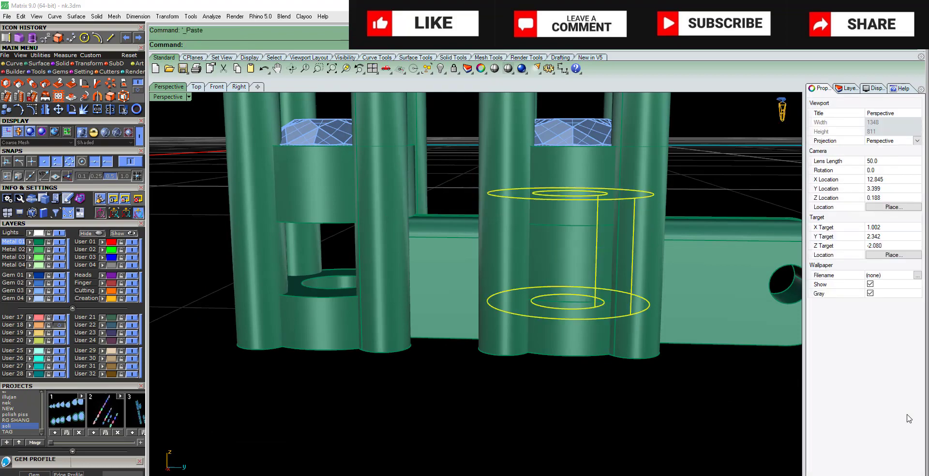
pyautogui.hotkey('ctrl', 'z')
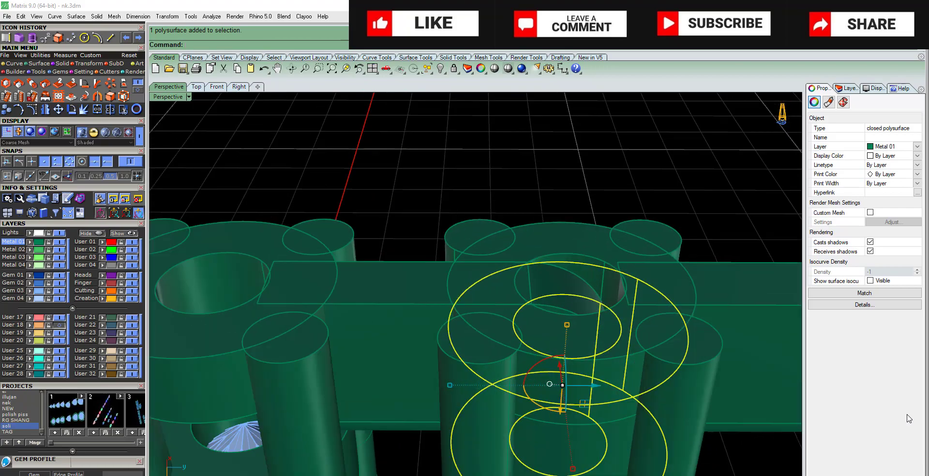
# Step: Draw a new vertical CutPlane between two snap points across the joint
pyautogui.write('CutPlane')
pyautogui.press('Return')
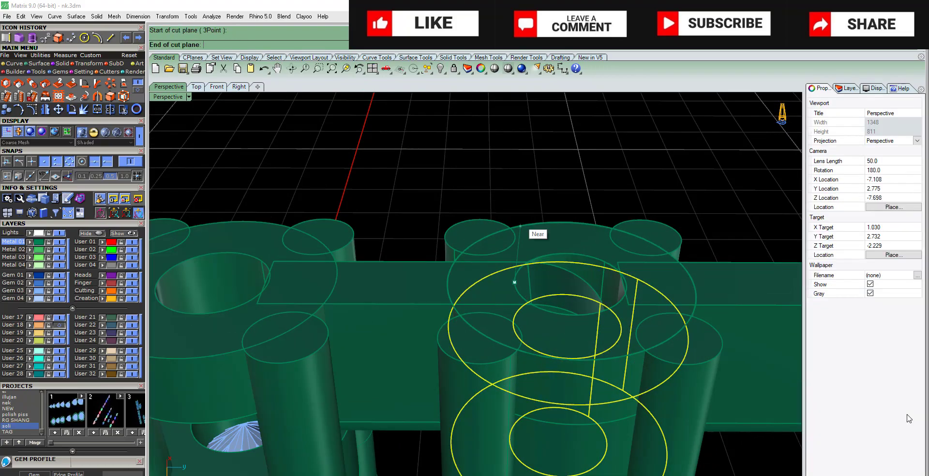
pyautogui.click(520, 226)
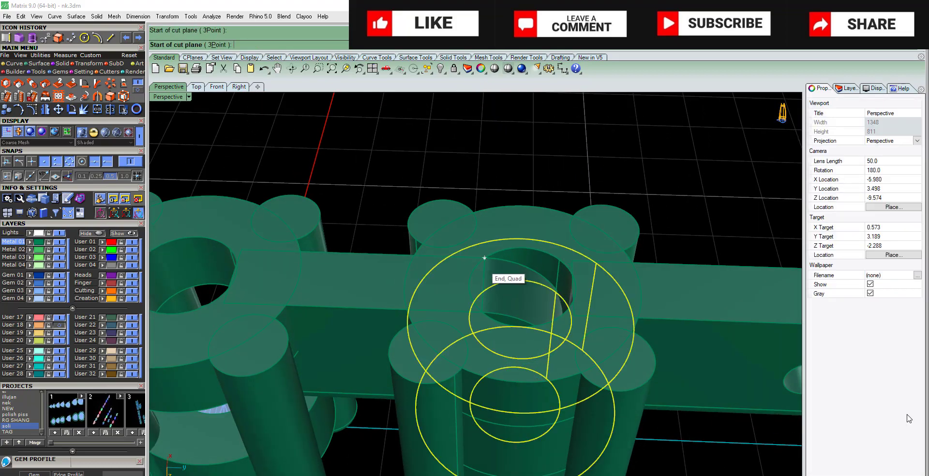
pyautogui.click(483, 269)
# Step: BooleanSplit the band along the cut plane, then delete the plane and the cut-off pieces
pyautogui.write('B')
pyautogui.press('Return')
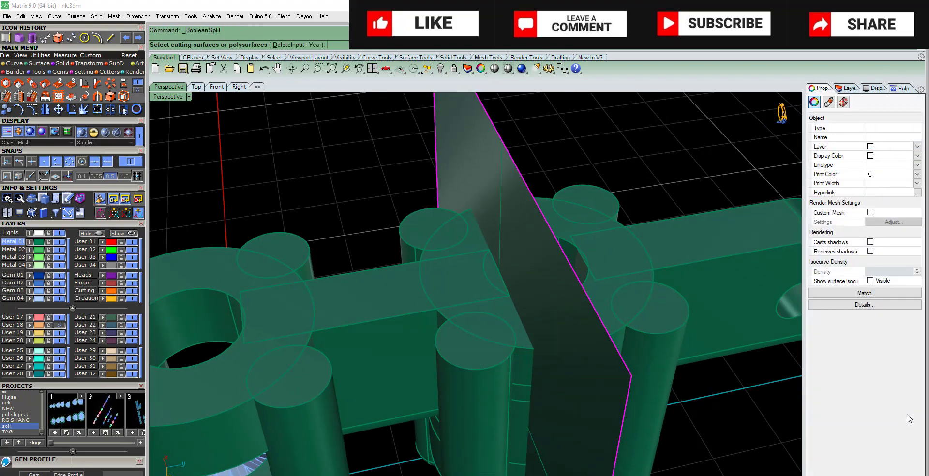
pyautogui.press('Delete')
pyautogui.hotkey('ctrl', 'a')
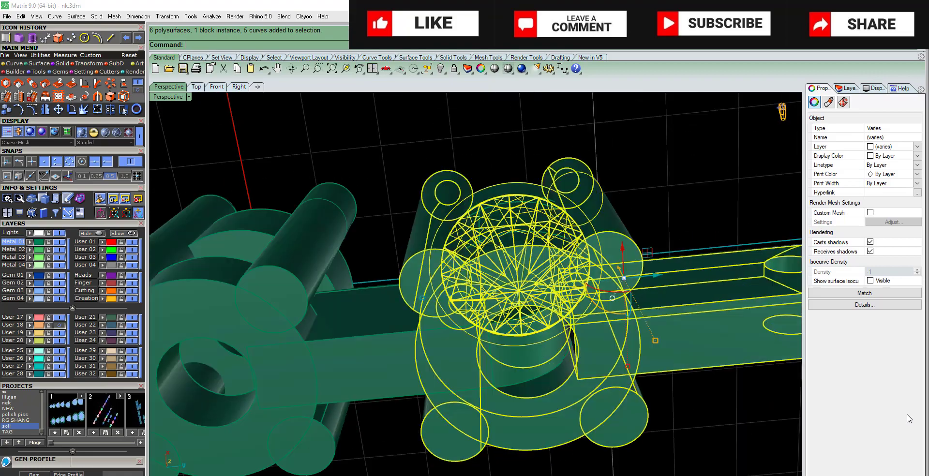
pyautogui.press('Delete')
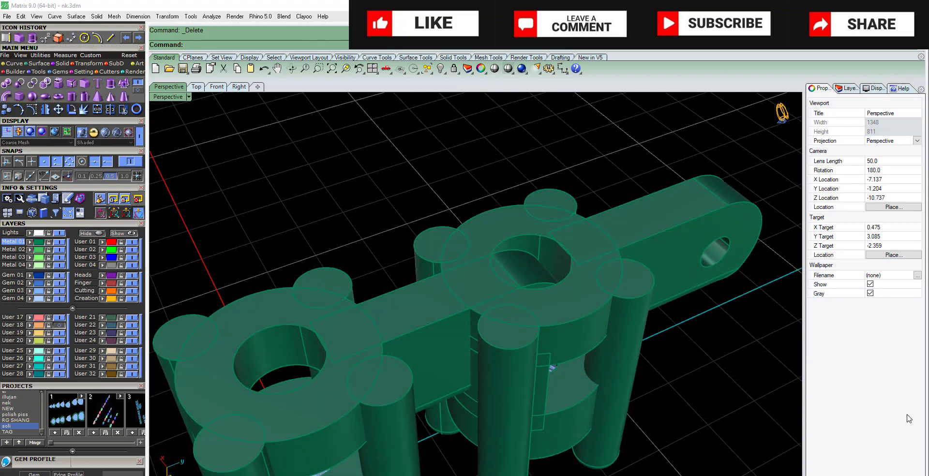
# Step: Try rounding the cut edges with a 0.200 FilletEdge
pyautogui.click(72, 83)
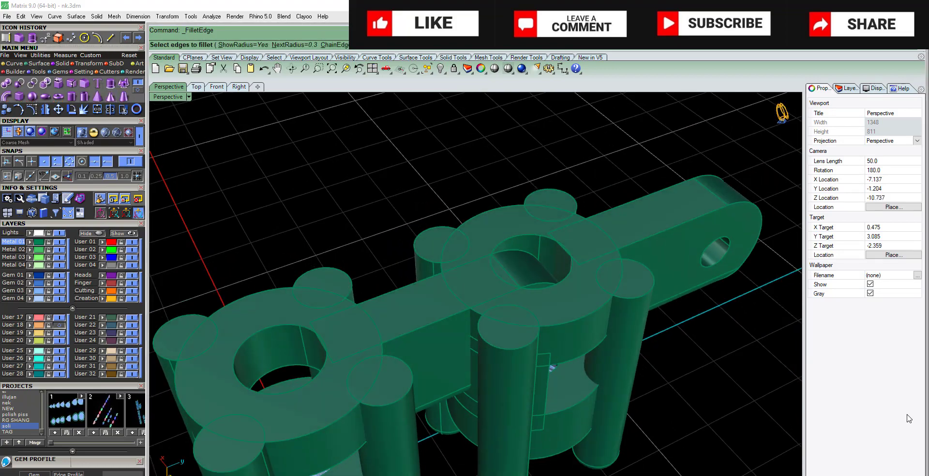
pyautogui.press('Escape')
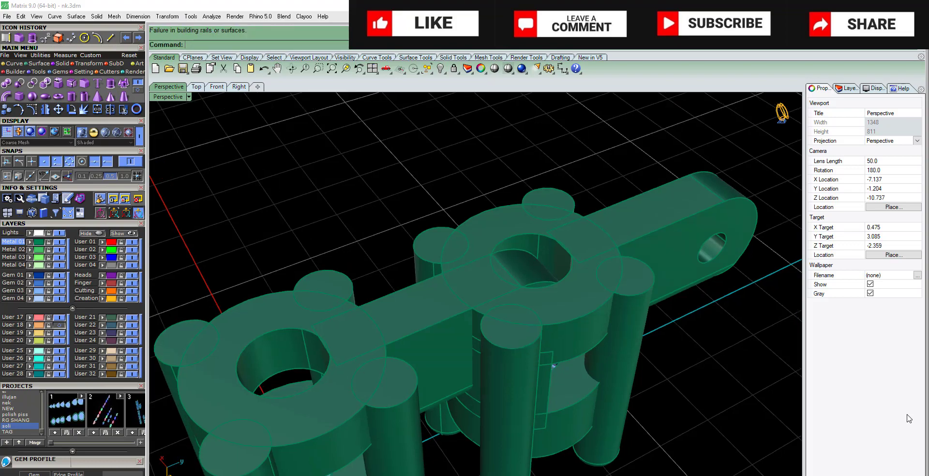
pyautogui.hotkey('ctrl', 'z')
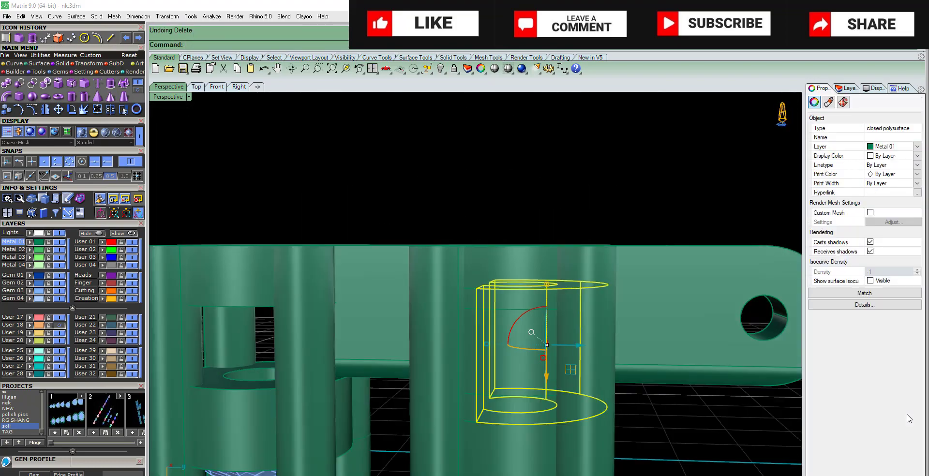
pyautogui.hotkey('ctrl', 'y')
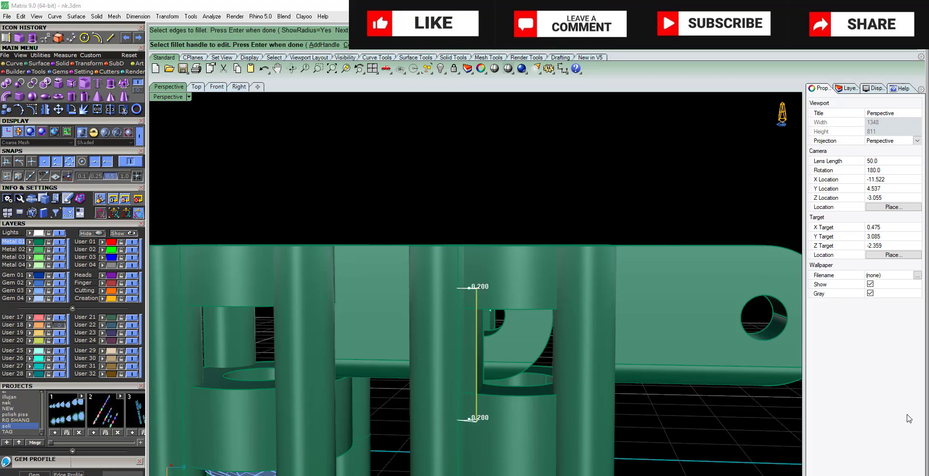
pyautogui.press('Return')
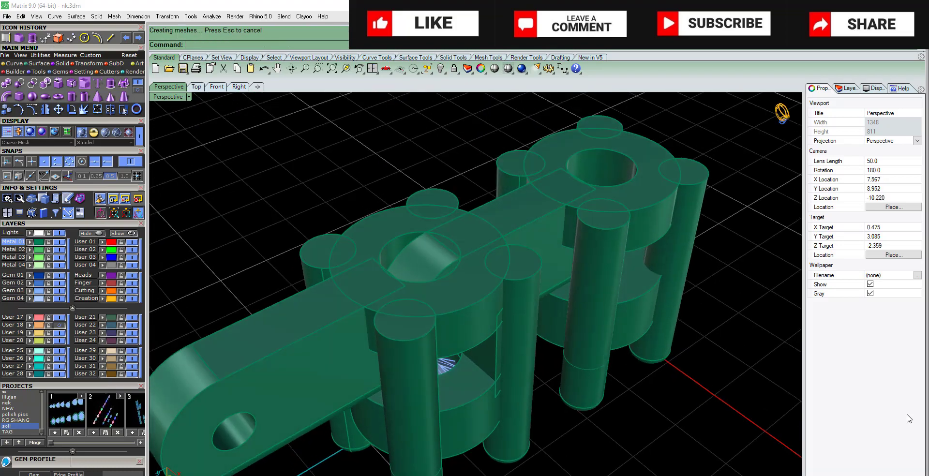
pyautogui.press('Return')
pyautogui.press('Return')
pyautogui.press('Return')
pyautogui.press('Return')
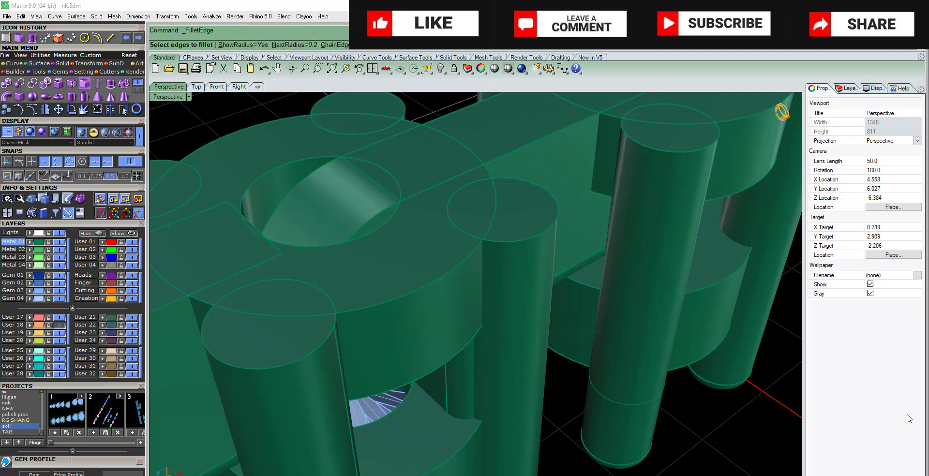
# Step: Inspect the joint from below and the side, then undo the Boolean split
pyautogui.press('Down')
pyautogui.press('Down')
pyautogui.press('Down')
pyautogui.press('Down')
pyautogui.press('Down')
pyautogui.press('Down')
pyautogui.press('Down')
pyautogui.press('Down')
pyautogui.press('Down')
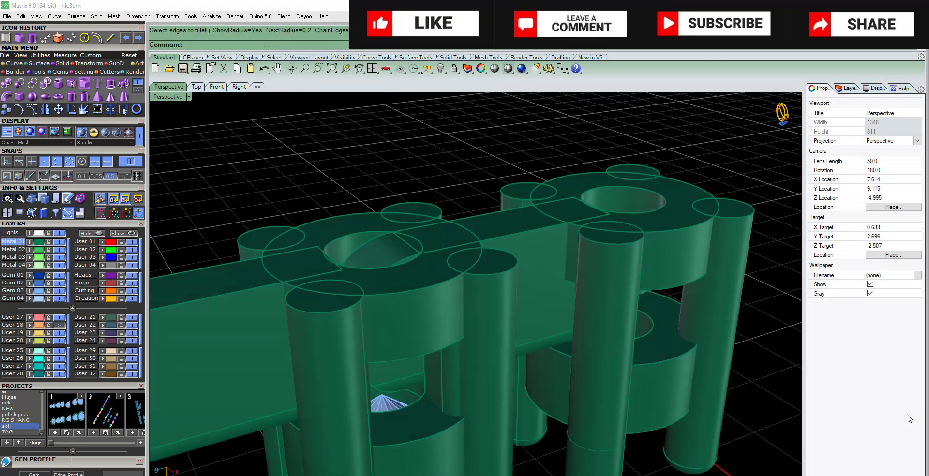
pyautogui.press('Down')
pyautogui.press('Down')
pyautogui.press('Down')
pyautogui.press('Up')
pyautogui.press('Up')
pyautogui.press('Up')
pyautogui.press('Up')
pyautogui.press('Up')
pyautogui.press('Left')
pyautogui.press('Left')
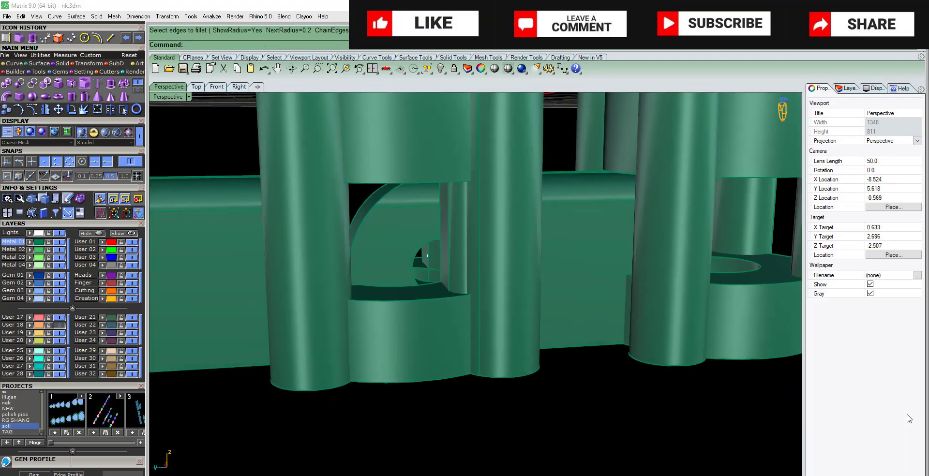
pyautogui.press('Left')
pyautogui.press('Left')
pyautogui.press('Left')
pyautogui.press('Left')
pyautogui.press('Up')
pyautogui.press('Left')
pyautogui.press('Left')
pyautogui.press('Up')
pyautogui.press('Left')
pyautogui.press('Left')
pyautogui.press('Up')
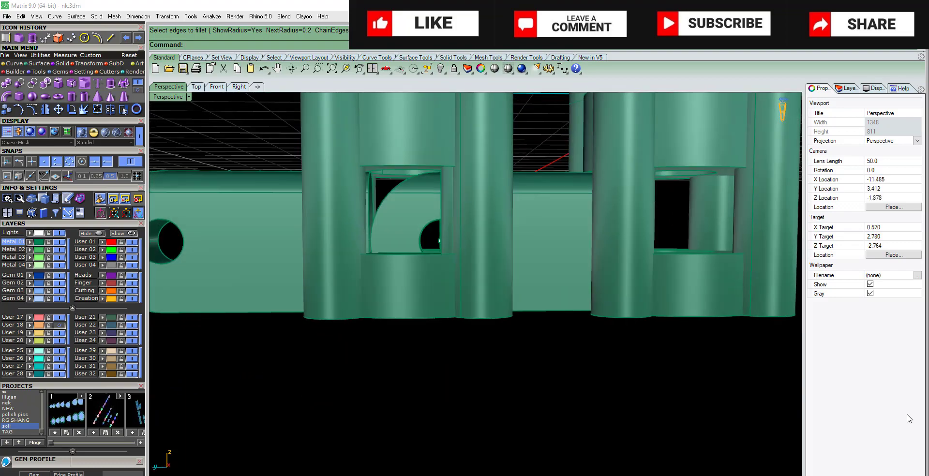
pyautogui.hotkey('ctrl', 'z')
pyautogui.press('Home')
pyautogui.hotkey('ctrl', 'z')
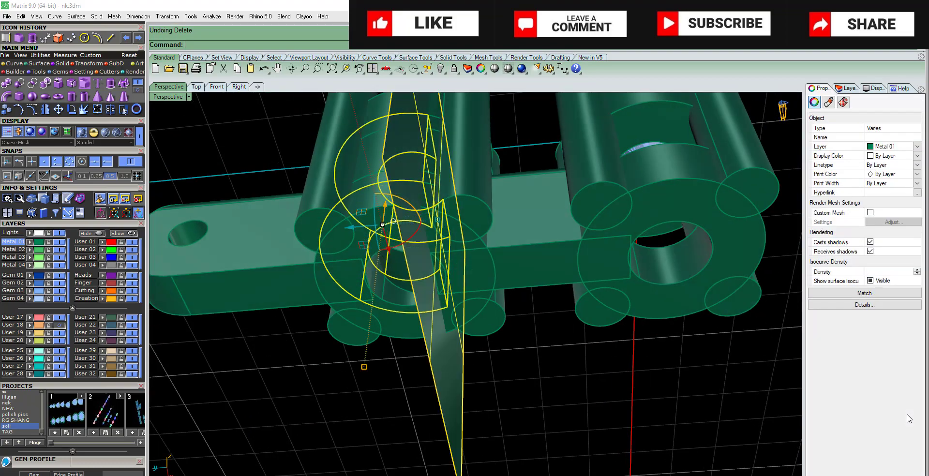
# Step: Select all objects and anchor a new cut plane at the circle's Quad snap
pyautogui.press('Home')
pyautogui.press('Escape')
pyautogui.press('Home')
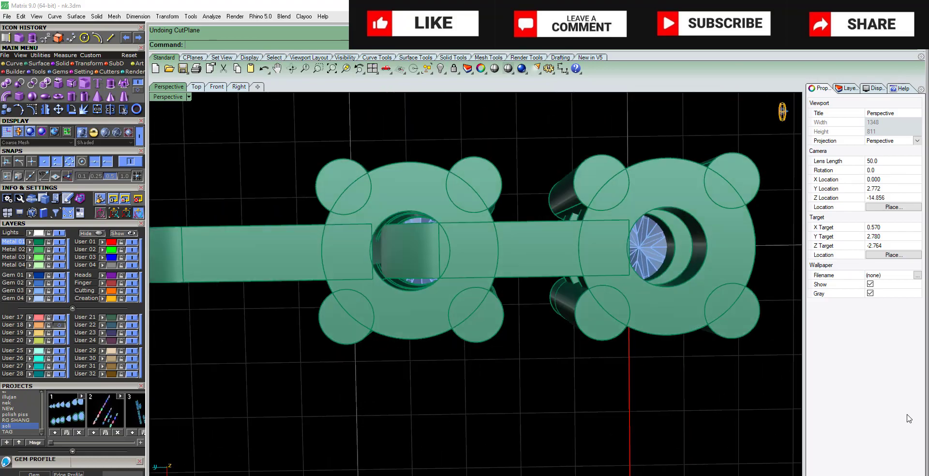
pyautogui.hotkey('ctrl', 'a')
pyautogui.press('Home')
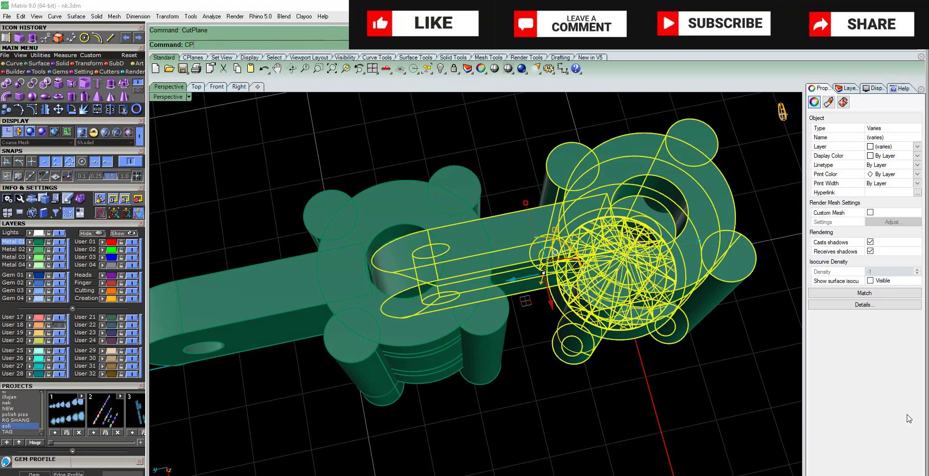
pyautogui.press('Return')
pyautogui.click(429, 201)
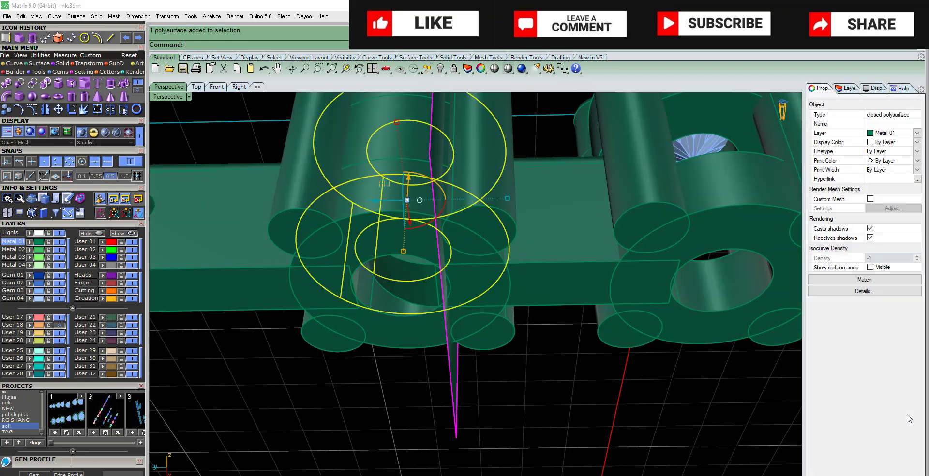
pyautogui.write('BS')
# Step: BooleanSplit the setting at the new plane, delete the plane, and fillet the cut edge at 0.200
pyautogui.press('Return')
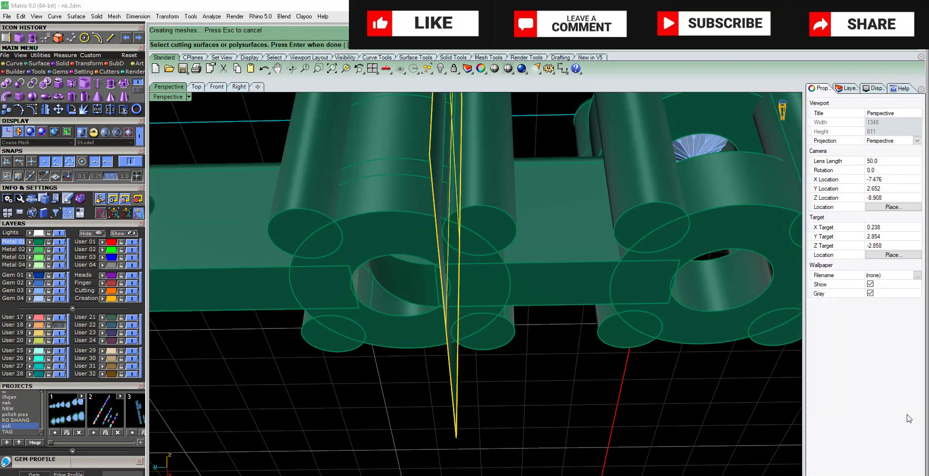
pyautogui.press('Return')
pyautogui.press('Delete')
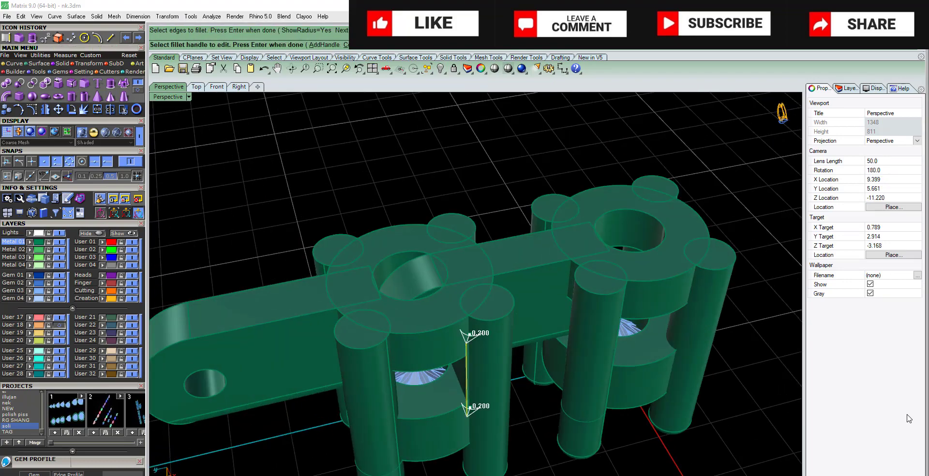
pyautogui.press('Return')
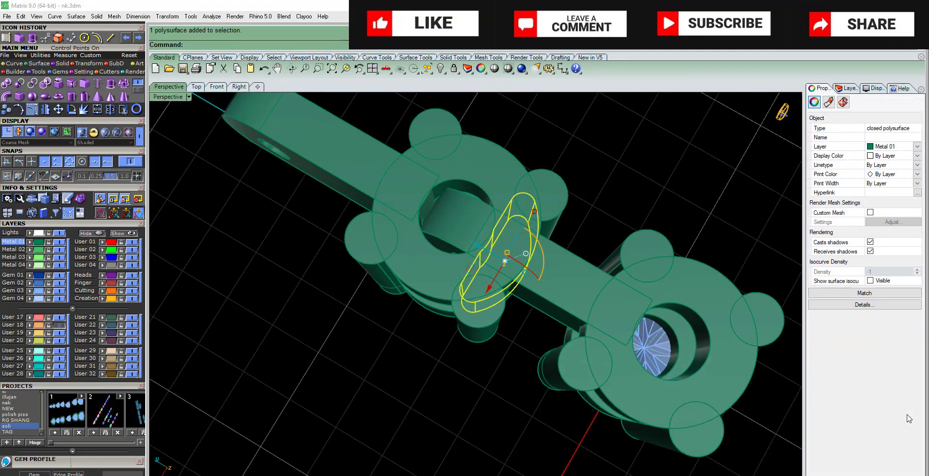
# Step: Mirror a copy of the rounded piece, starting the mirror line at an End snap
pyautogui.click(45, 110)
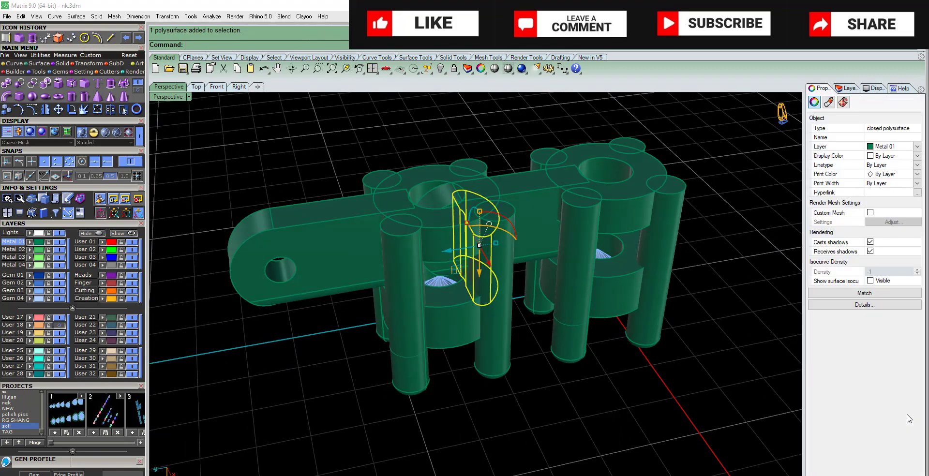
pyautogui.click(439, 277)
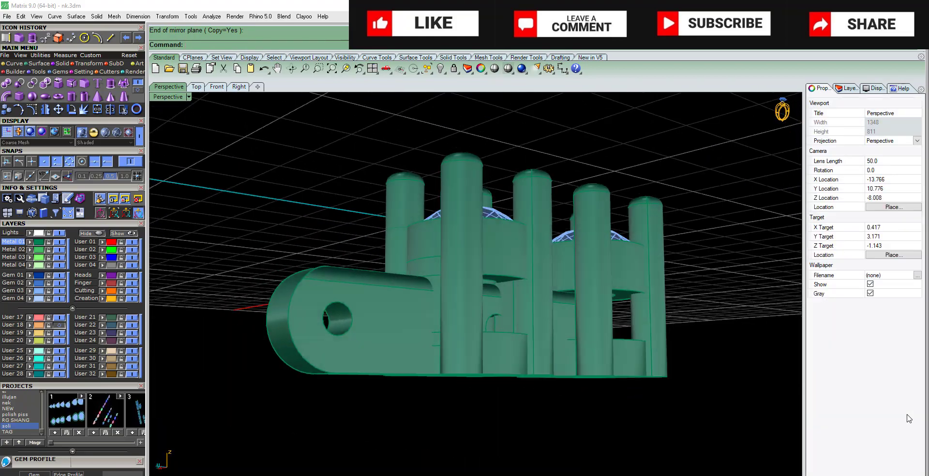
pyautogui.press('Return')
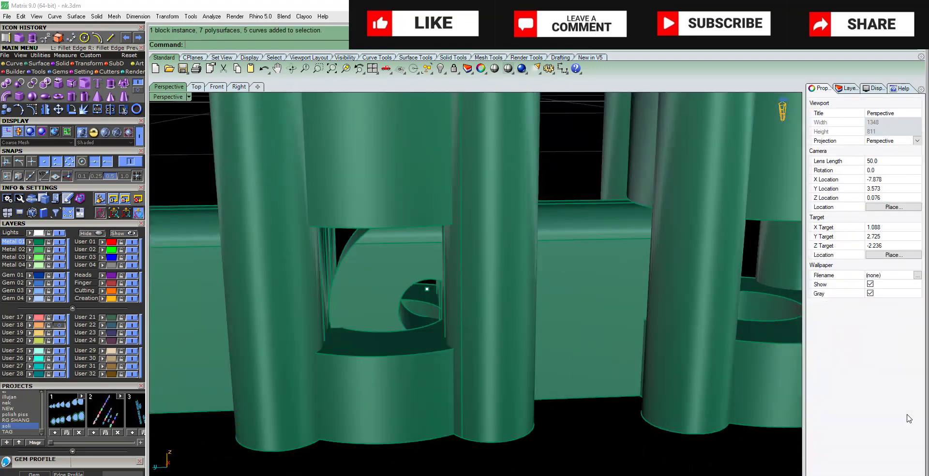
# Step: Extract the joint hole's inner surface, then undo the extraction
pyautogui.click(412, 287)
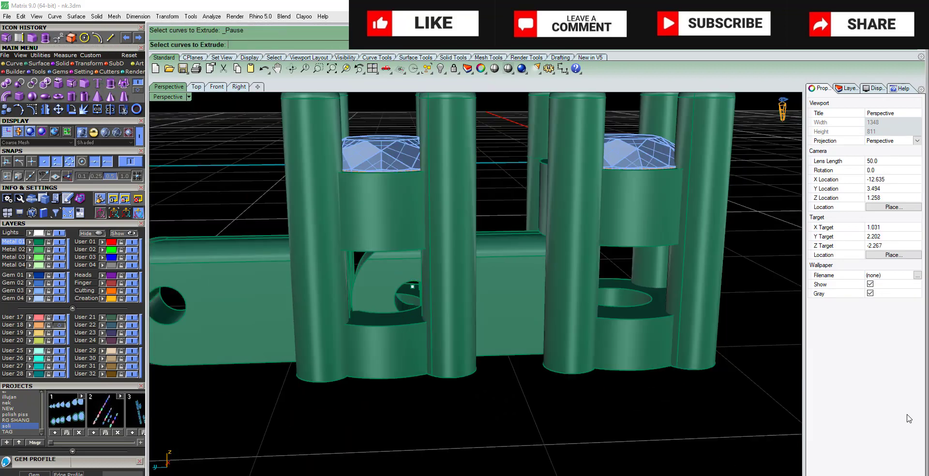
pyautogui.scroll(3, 412, 286)
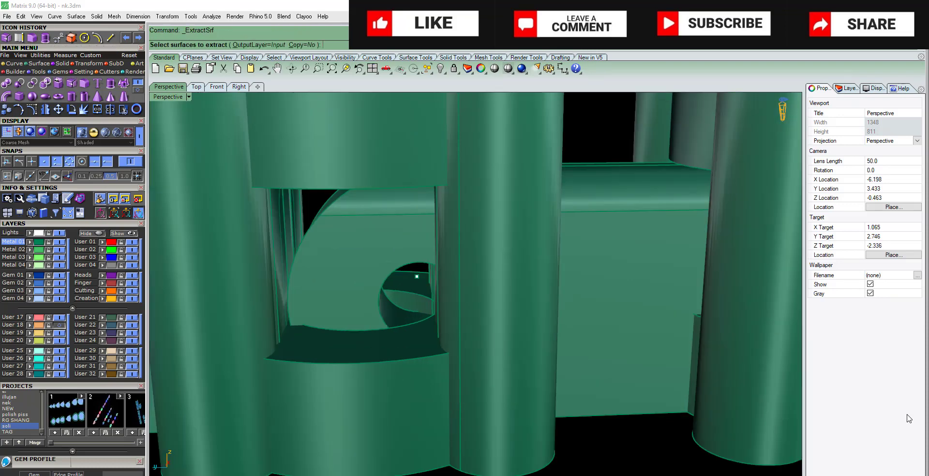
pyautogui.click(416, 288)
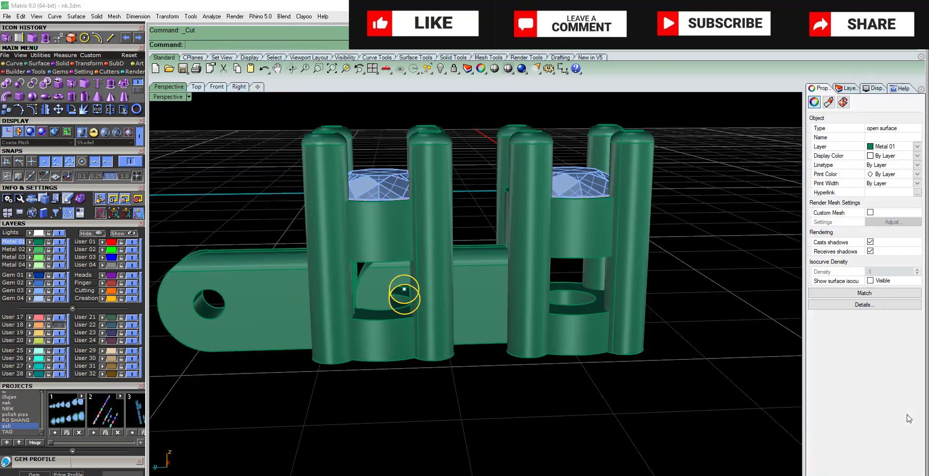
pyautogui.scroll(2, 404, 288)
pyautogui.hotkey('ctrl', 'z')
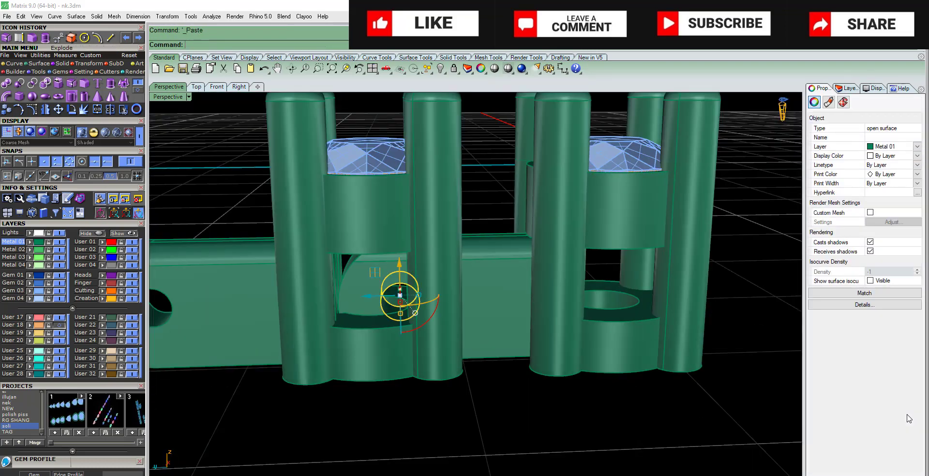
# Step: Zoom out to the whole model and select all parts of the second setting with SelGroup
pyautogui.press('Home')
pyautogui.press('Home')
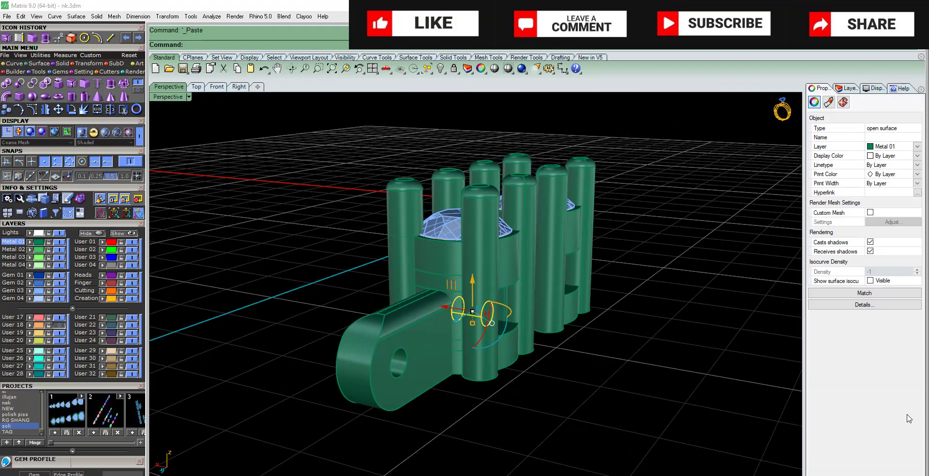
pyautogui.press('Home')
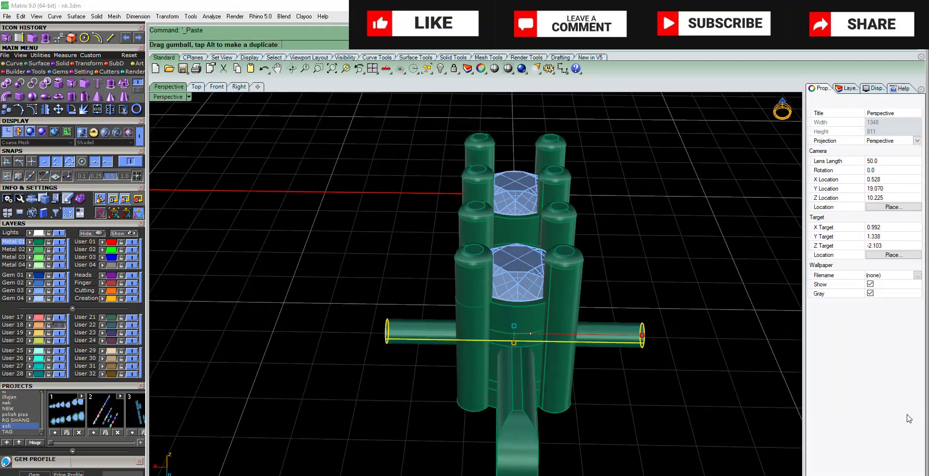
pyautogui.press('Home')
pyautogui.press('Home')
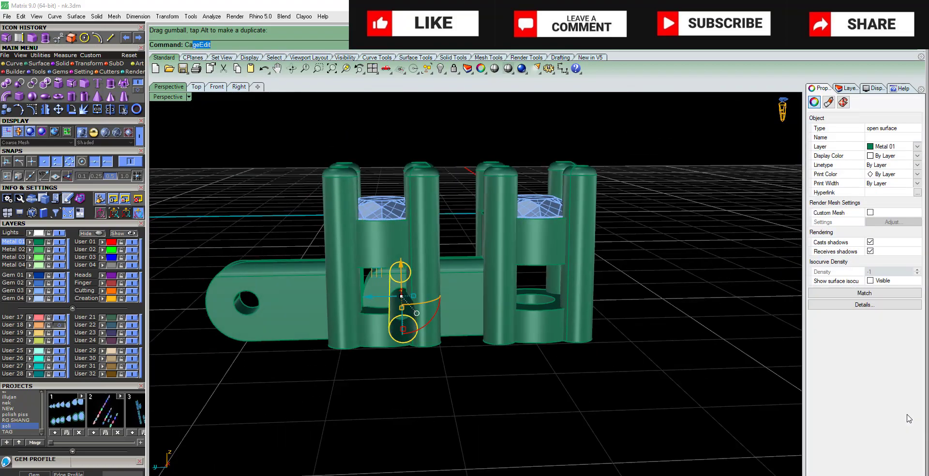
pyautogui.press('Return')
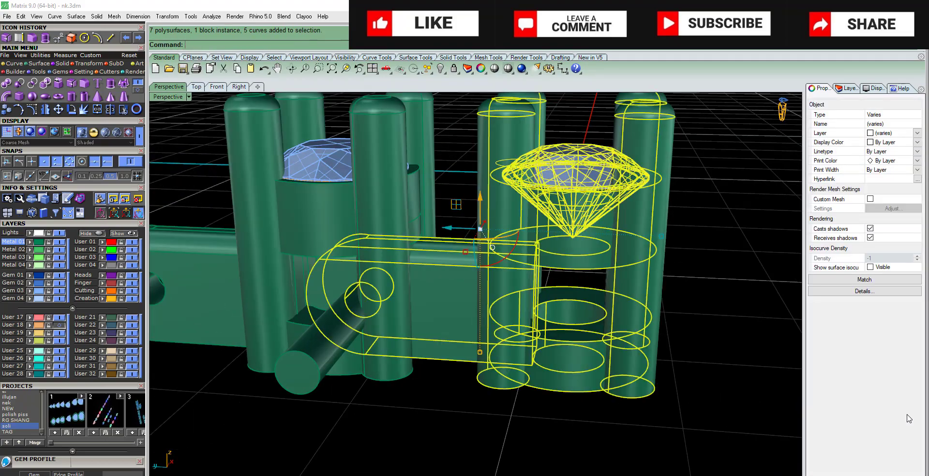
# Step: Restore the hidden parts and group the second setting's gem, prongs, bar and cutters
pyautogui.press('Escape')
pyautogui.press('Home')
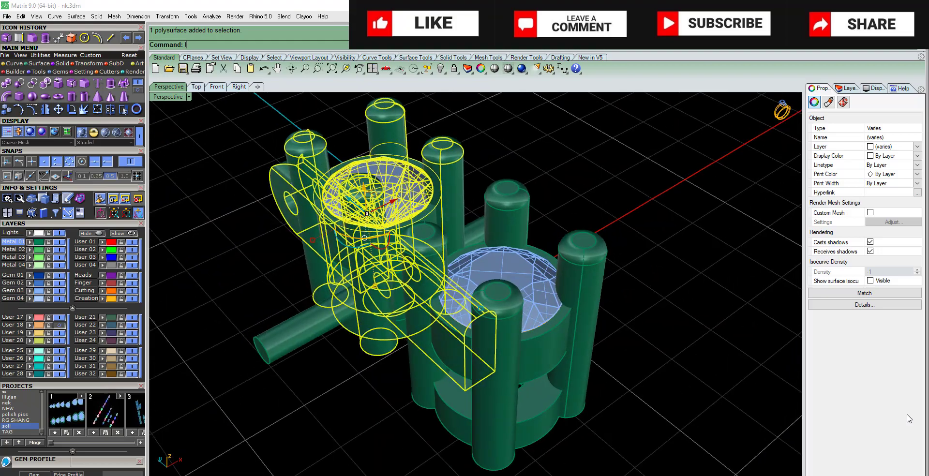
pyautogui.hotkey('ctrl', 'z')
pyautogui.hotkey('ctrl', 'z')
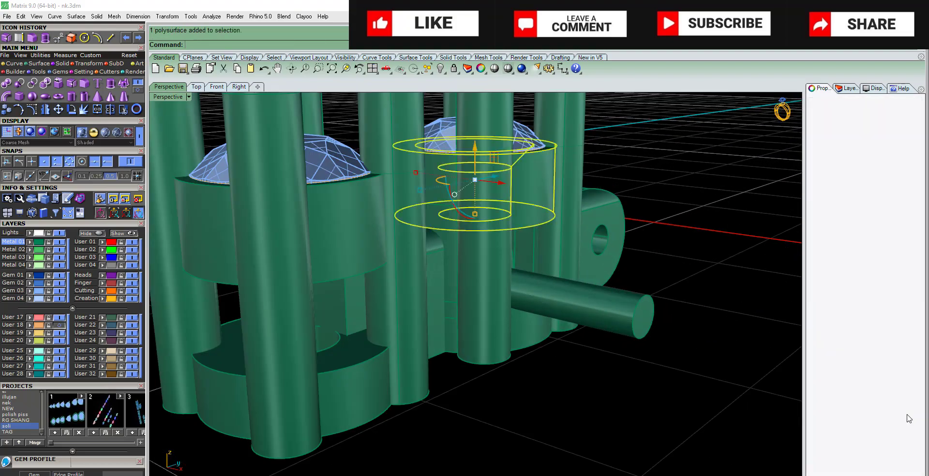
pyautogui.hotkey('ctrl', 'z')
pyautogui.hotkey('ctrl', 'g')
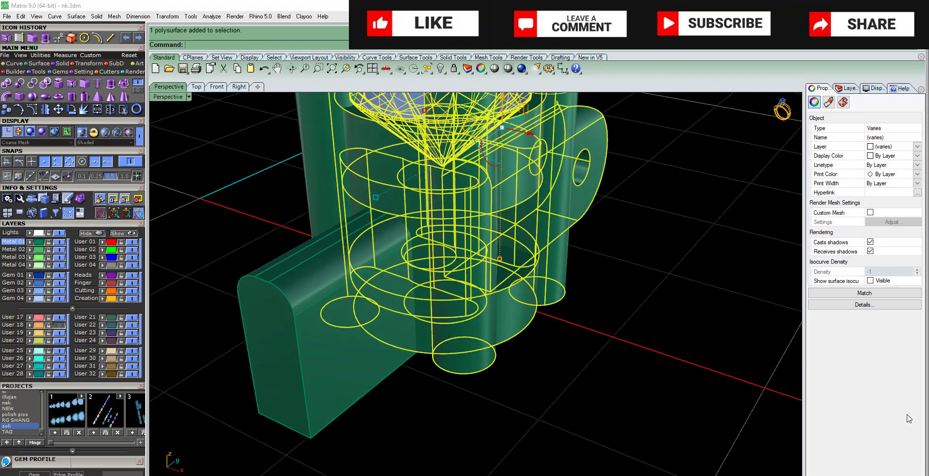
# Step: Try subtracting the cutters with BooleanDifference, undo it, and start a CutPlane
pyautogui.press('Escape')
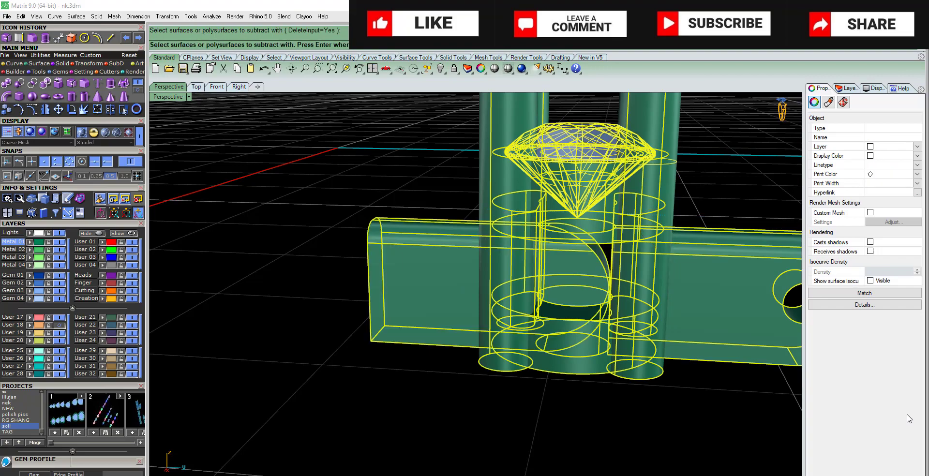
pyautogui.press('Return')
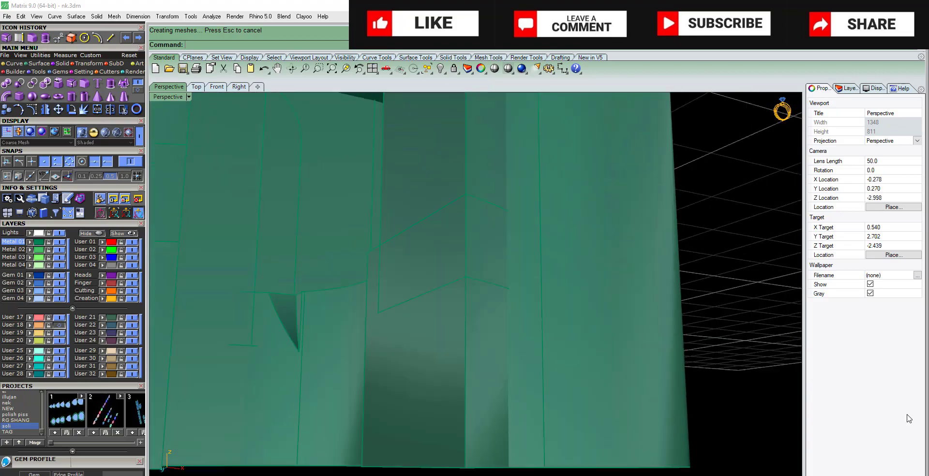
pyautogui.hotkey('ctrl', 'z')
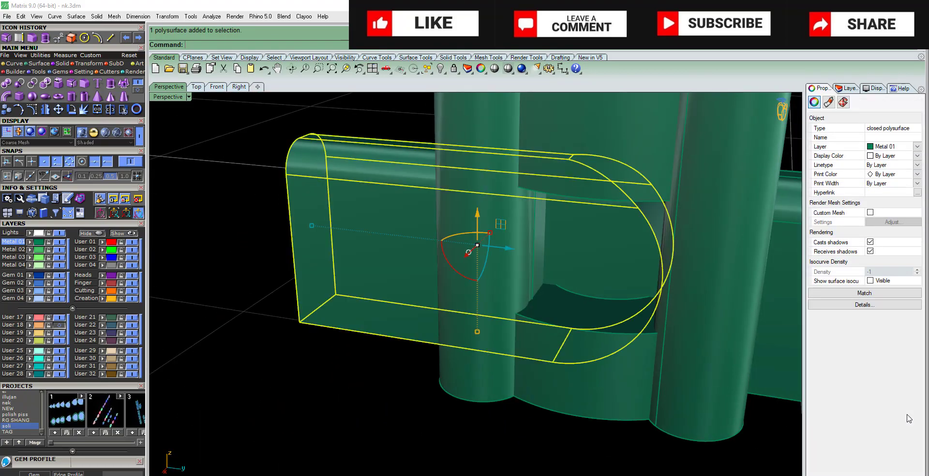
pyautogui.write('CutPlane')
pyautogui.press('Return')
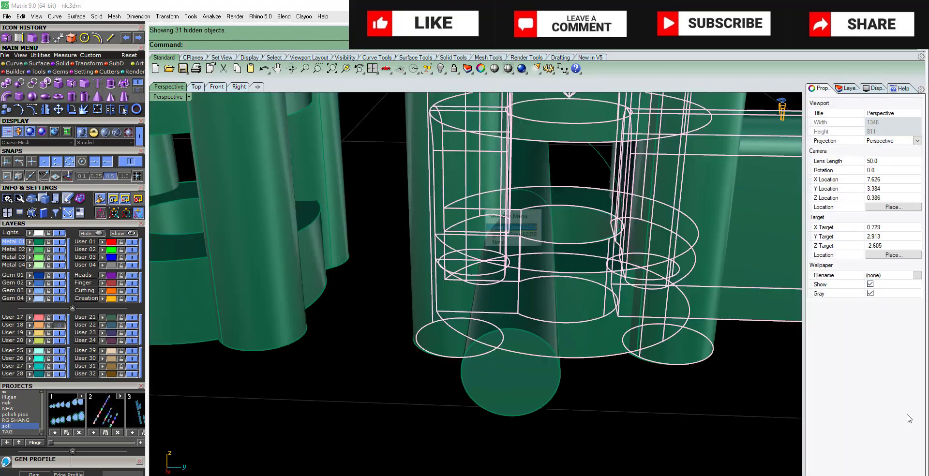
# Step: Pick Group62058 from the Selection Menu and retry, then undo, the Boolean subtraction
pyautogui.press('Return')
pyautogui.write('B')
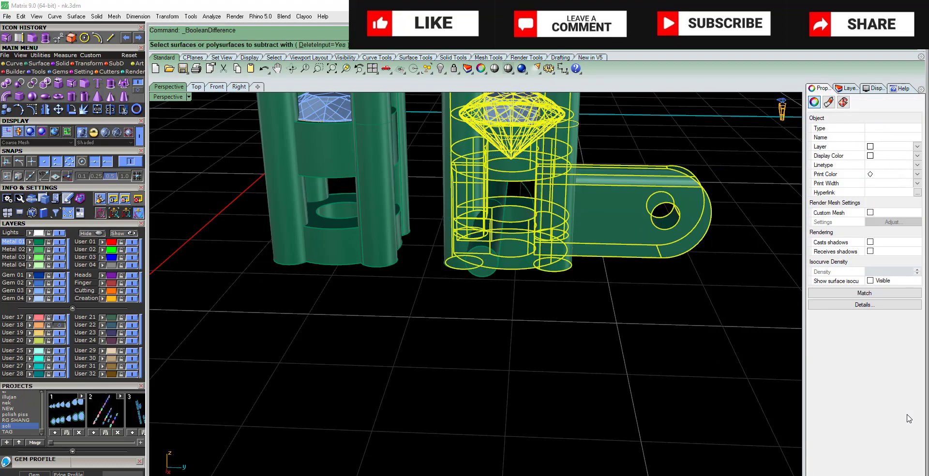
pyautogui.hotkey('ctrl', 'z')
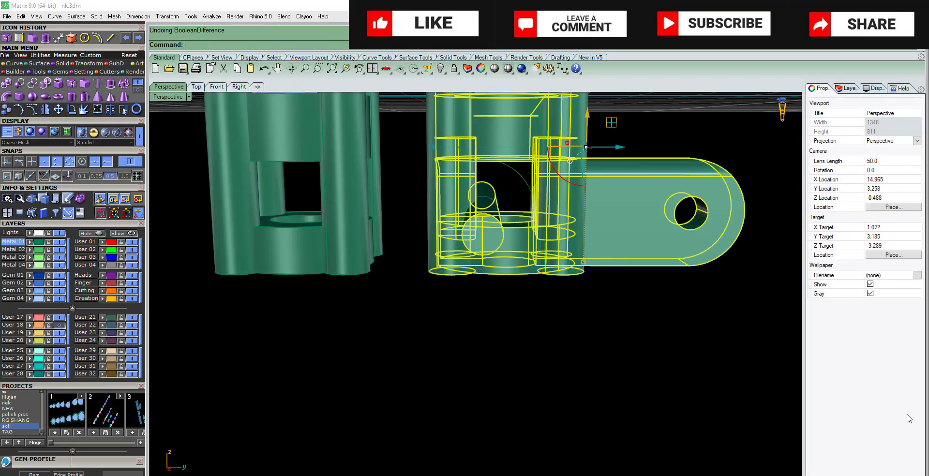
pyautogui.click(534, 256)
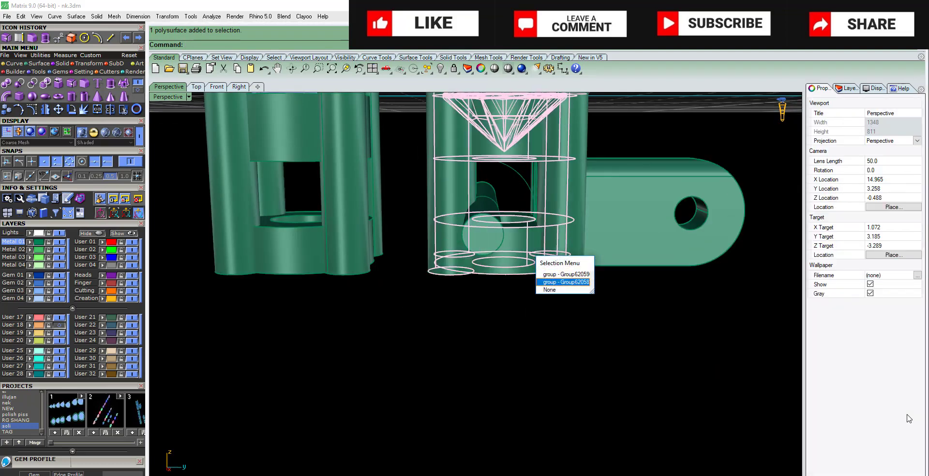
pyautogui.press('Return')
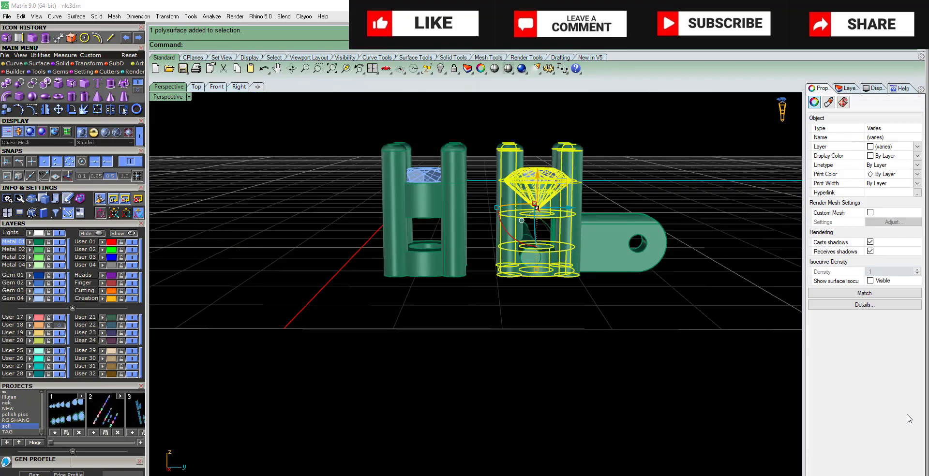
pyautogui.press('Return')
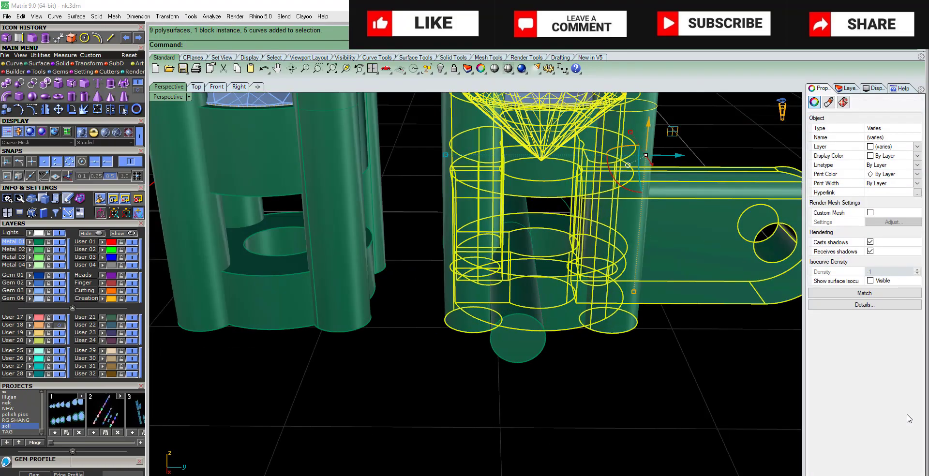
pyautogui.press('Return')
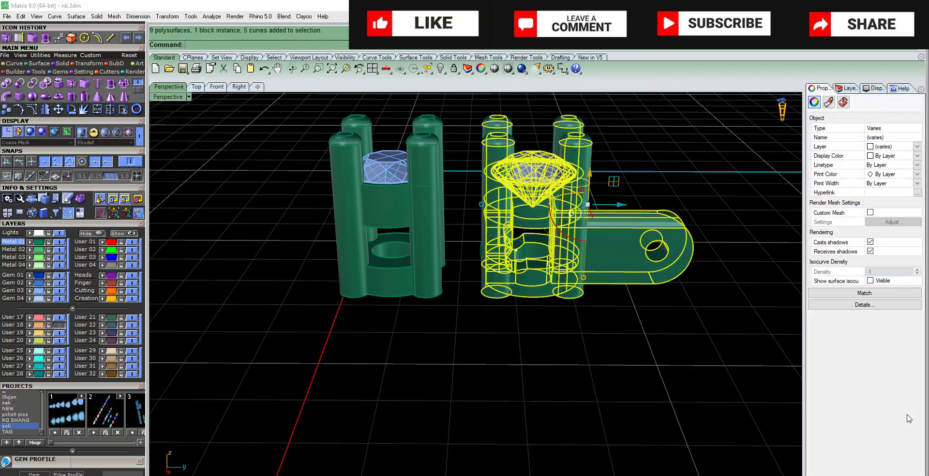
# Step: Copy the grouped setting from the bar hole to the right in the Right view, then return to 4View
pyautogui.hotkey('ctrl', 'F5')
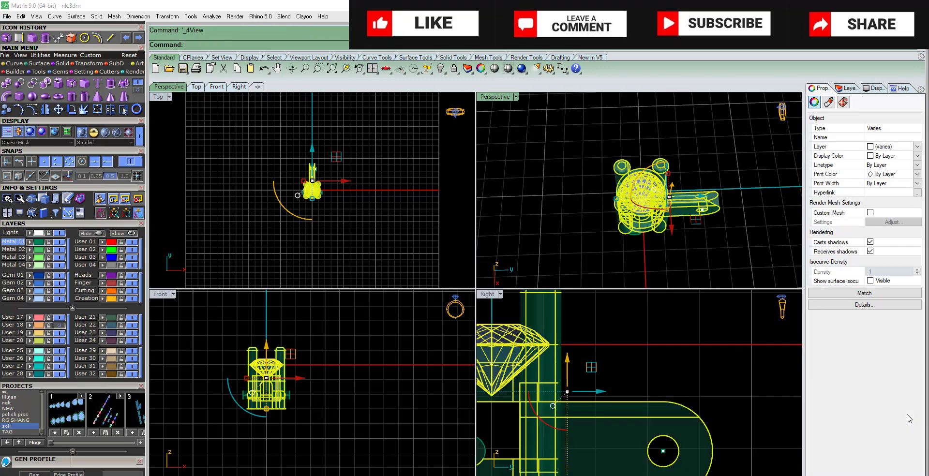
pyautogui.hotkey('ctrl', 'F3')
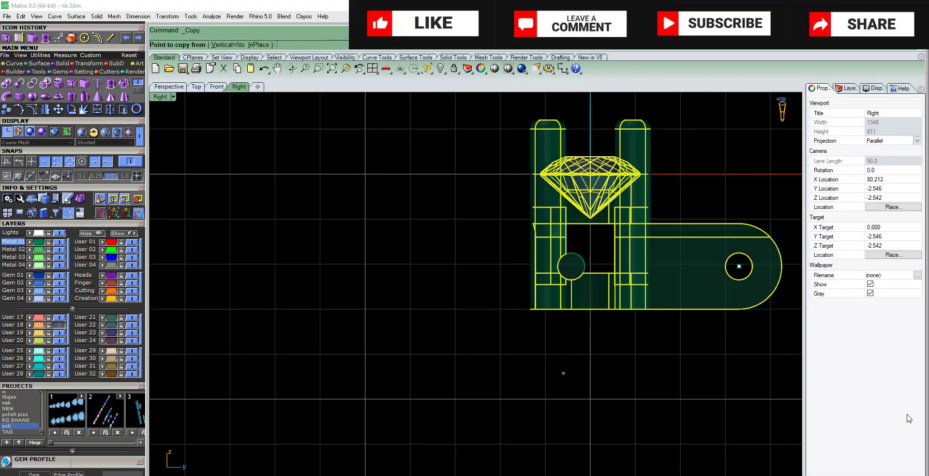
pyautogui.scroll(5, 718, 371)
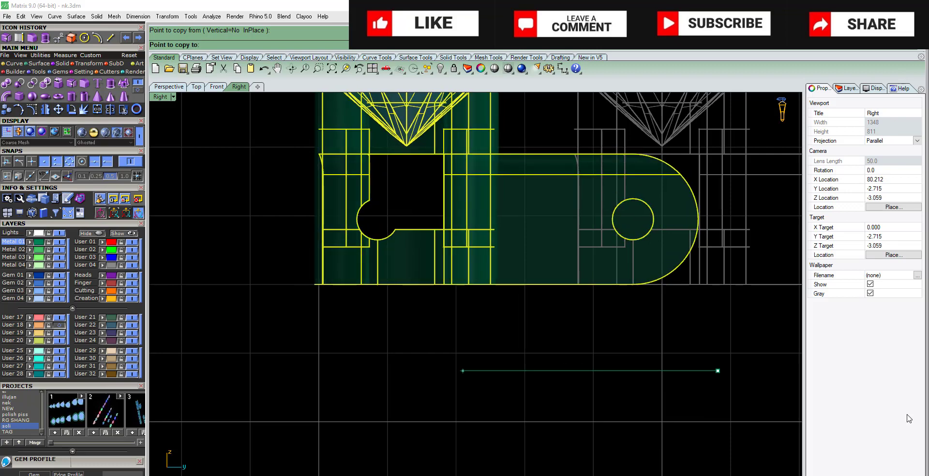
pyautogui.click(717, 370)
pyautogui.press('Return')
pyautogui.scroll(-2, 666, 298)
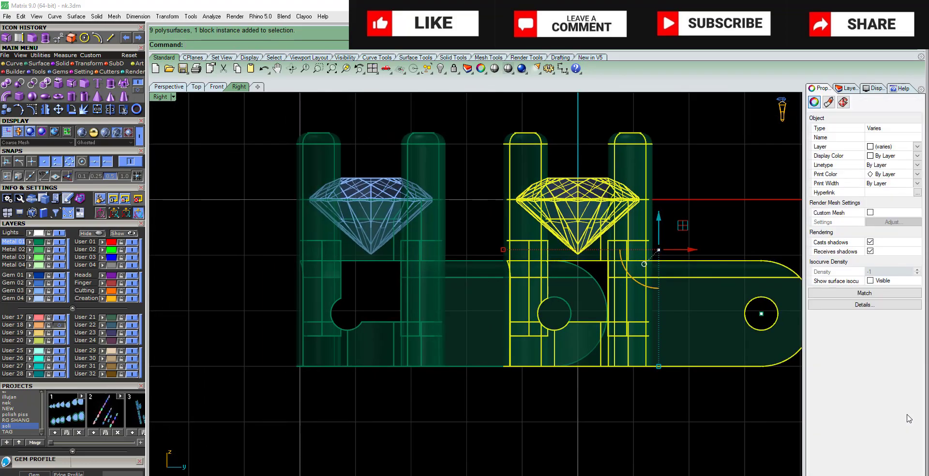
pyautogui.hotkey('ctrl', 'F5')
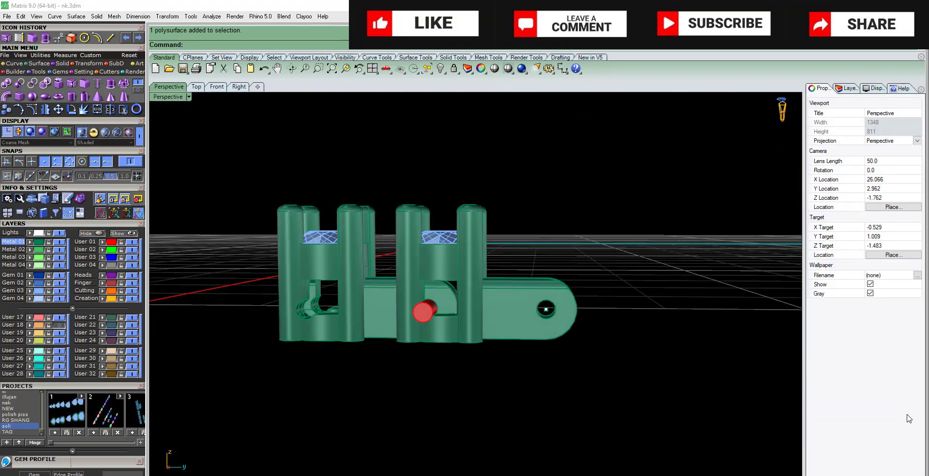
# Step: Rotate the left setting around the pin hole in the Right view, then undo the rotation
pyautogui.write('A')
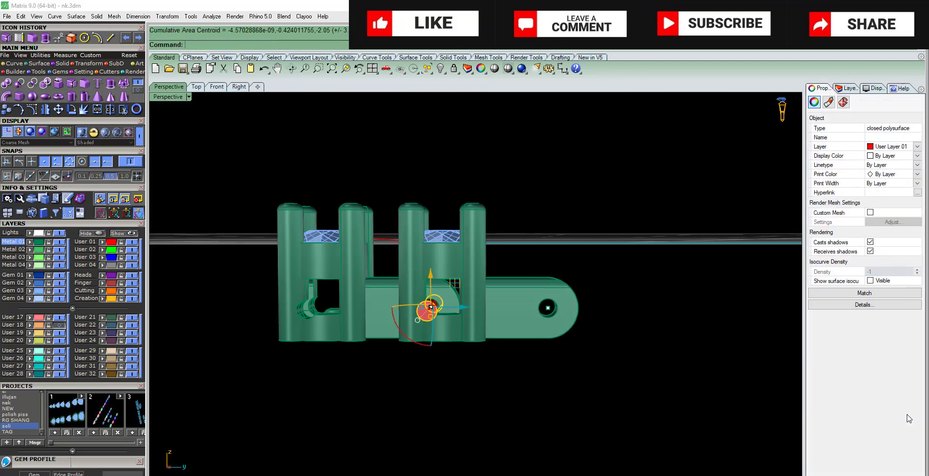
pyautogui.hotkey('ctrl', 'F5')
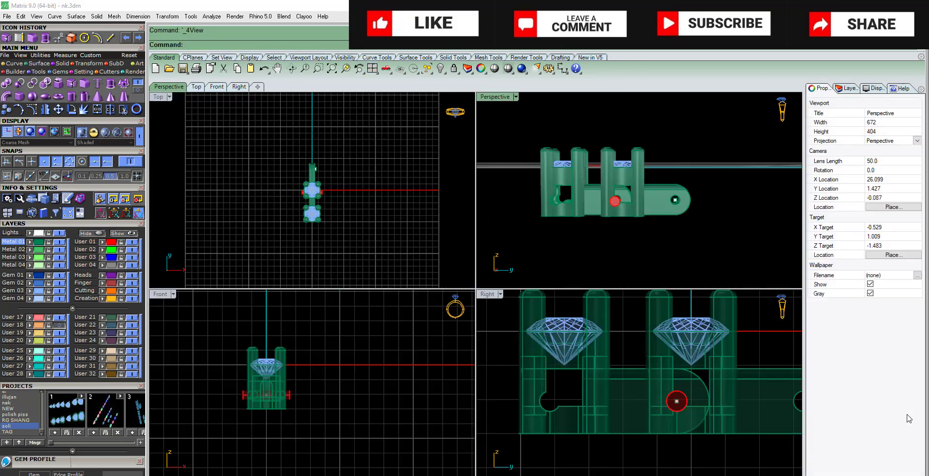
pyautogui.hotkey('ctrl', 'F3')
pyautogui.hotkey('ctrl', 'a')
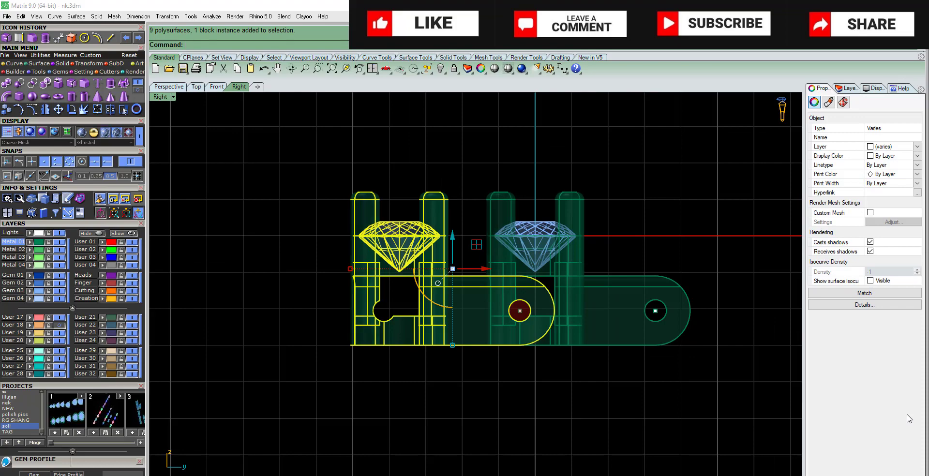
pyautogui.click(519, 311)
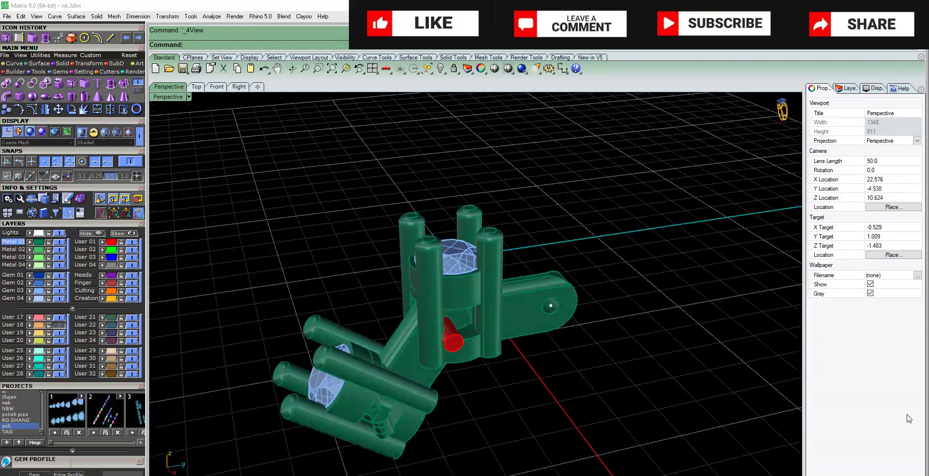
pyautogui.hotkey('ctrl', 'z')
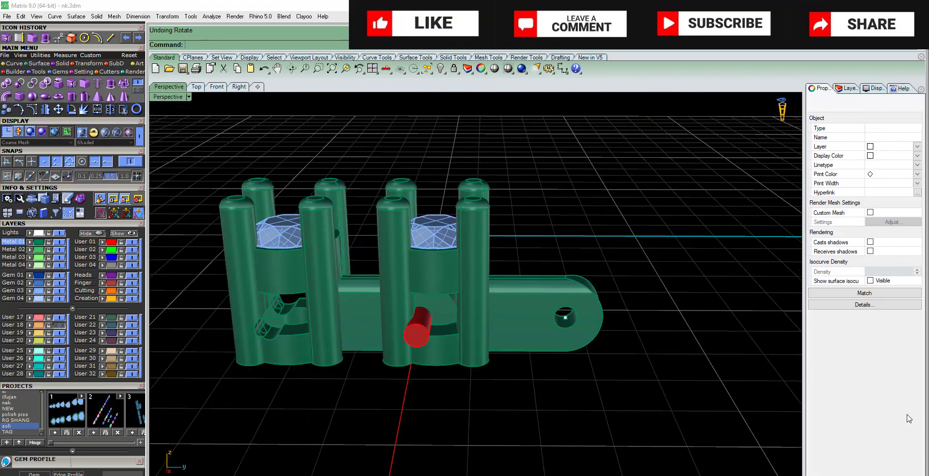
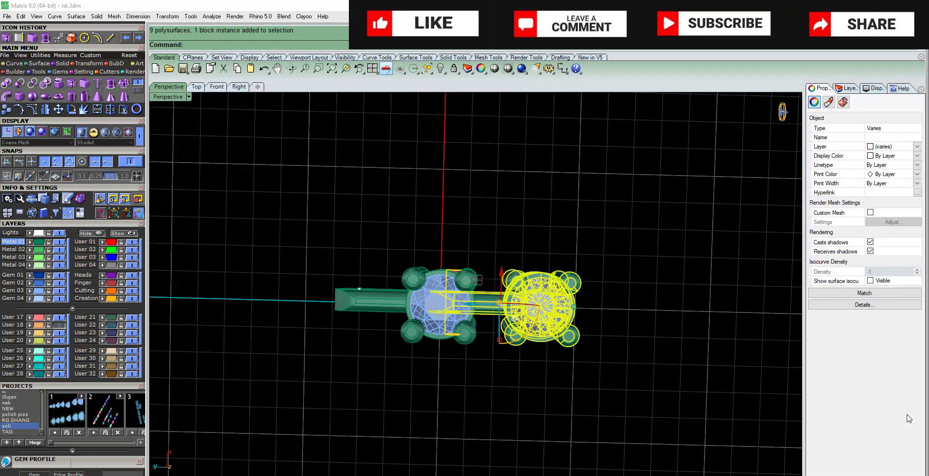
# Step: Copy the prong-set link from its pin onto the next pin along the bar
pyautogui.hotkey('ctrl', 'F5')
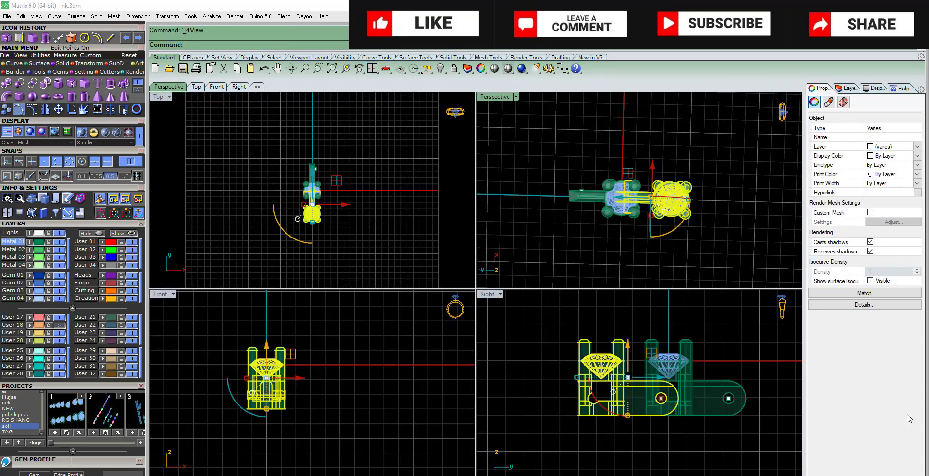
pyautogui.click(676, 455)
pyautogui.scroll(3, 676, 455)
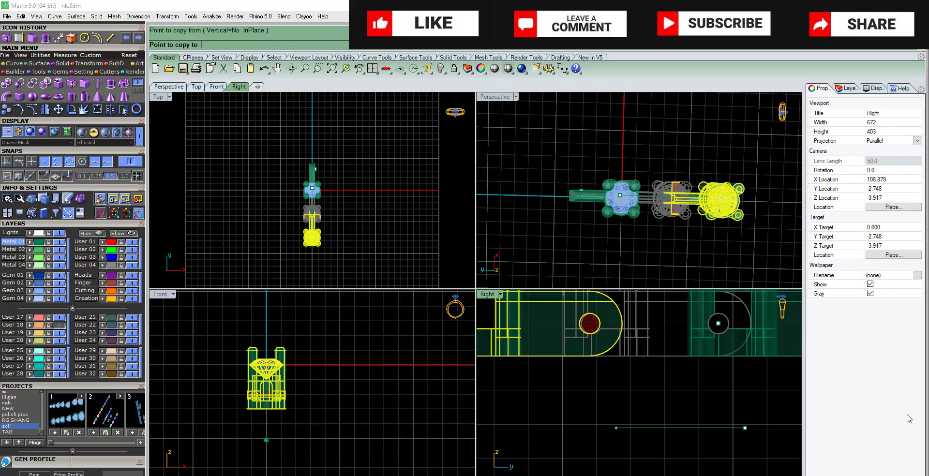
pyautogui.press('Return')
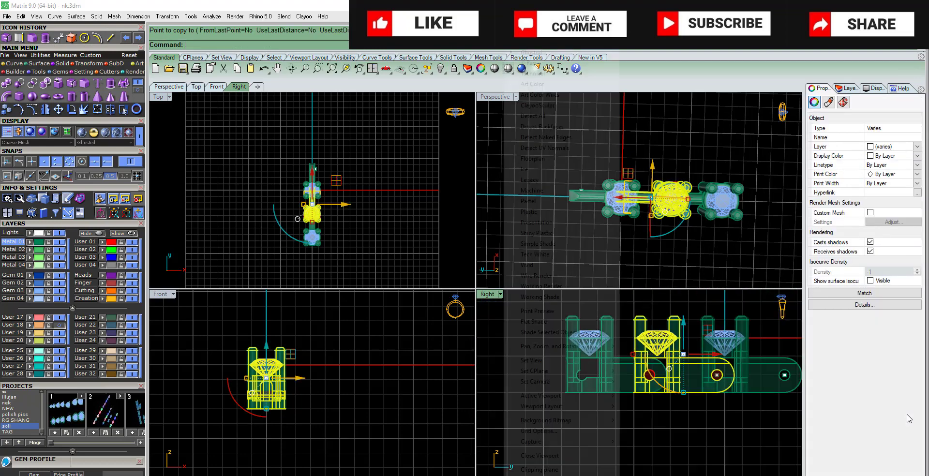
# Step: Nudge the copied link into line with the others in the Right view, then restore the four-view layout
pyautogui.hotkey('ctrl', 'm')
pyautogui.press('Escape')
pyautogui.hotkey('ctrl', 'shift', 'p')
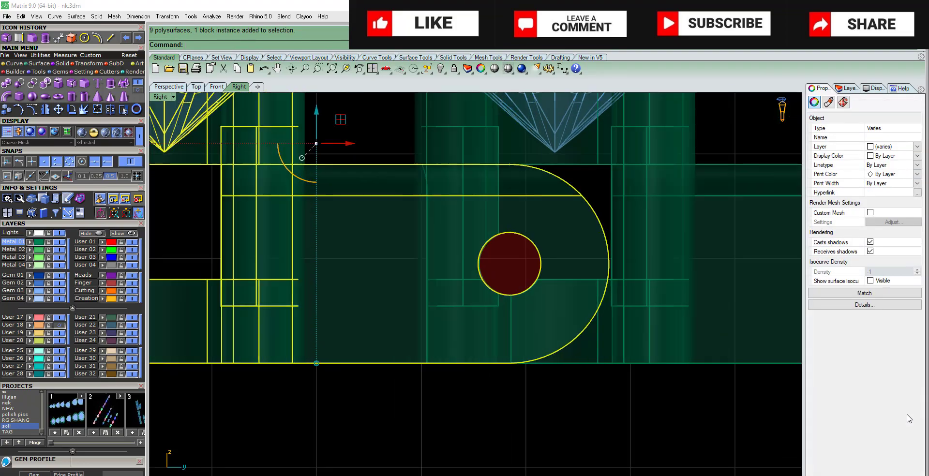
pyautogui.hotkey('alt', 'Right')
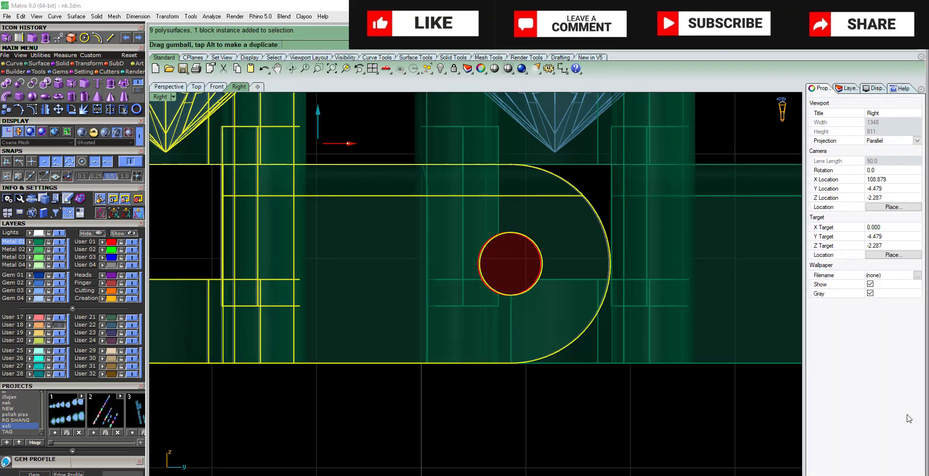
pyautogui.press('Escape')
pyautogui.press('Home')
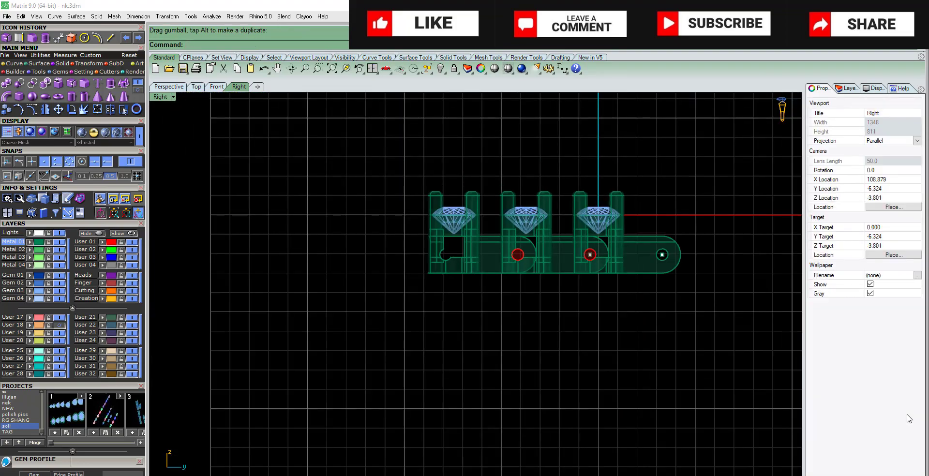
pyautogui.hotkey('ctrl', 'F5')
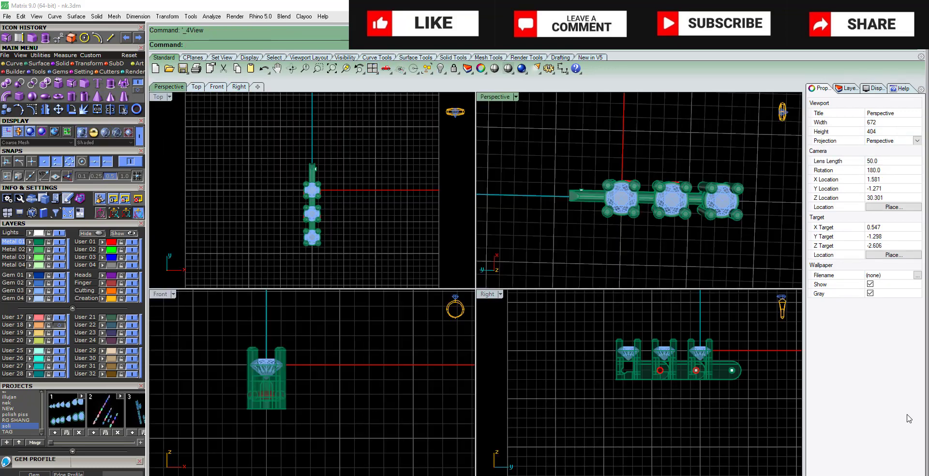
pyautogui.hotkey('ctrl', 'm')
# Step: Shade the perspective view and orbit to inspect the three-stone bar from below and the side
pyautogui.press('Down')
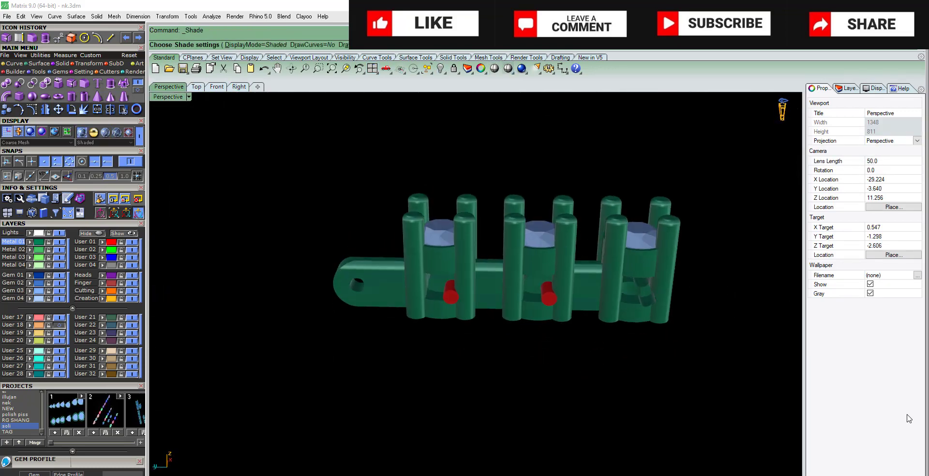
pyautogui.press('Up')
pyautogui.press('Up')
pyautogui.press('Up')
pyautogui.press('Up')
pyautogui.press('Up')
pyautogui.press('Up')
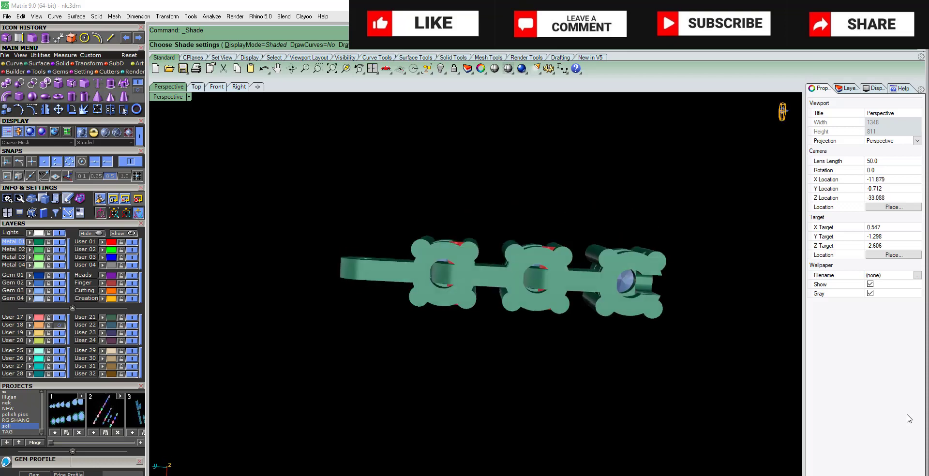
pyautogui.press('Down')
pyautogui.press('Down')
pyautogui.press('Down')
pyautogui.press('Down')
pyautogui.press('Down')
pyautogui.hotkey('ctrl', 'm')
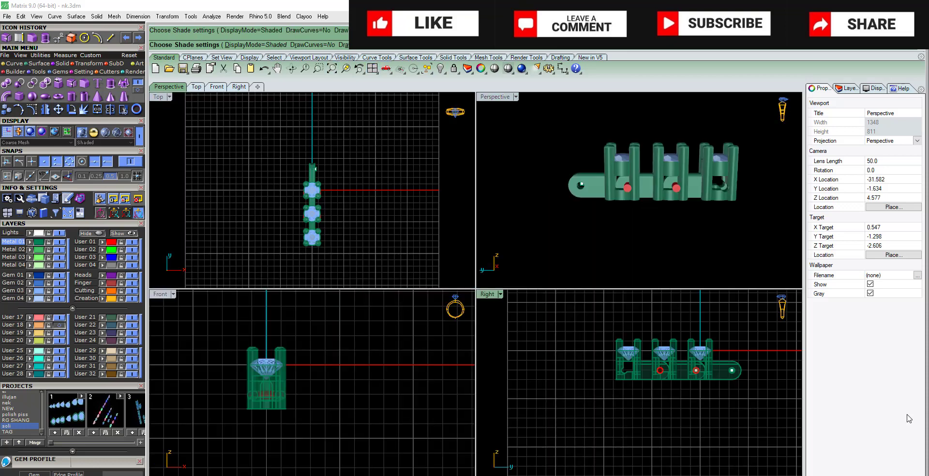
# Step: Measure the area centroid of one link's body in the Right view
pyautogui.hotkey('ctrl', 'm')
pyautogui.press('pageup')
pyautogui.press('pageup')
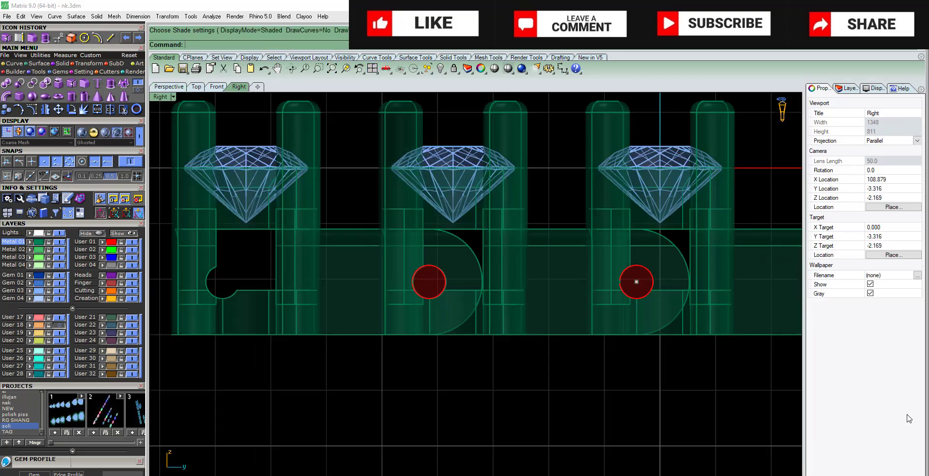
pyautogui.write('AC')
pyautogui.press('Return')
pyautogui.press('pagedown')
pyautogui.press('Escape')
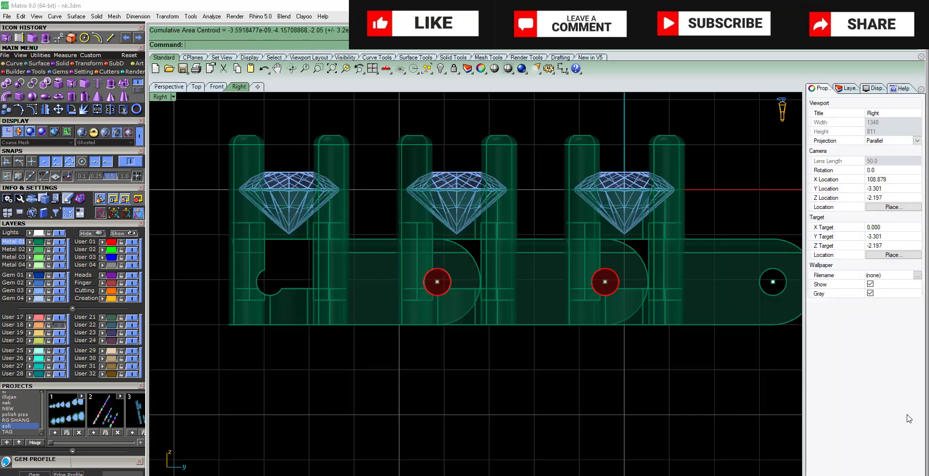
# Step: Rotate the first two links about 45° down around their pin hole
pyautogui.moveTo(721, 399); pyautogui.dragTo(198, 146)
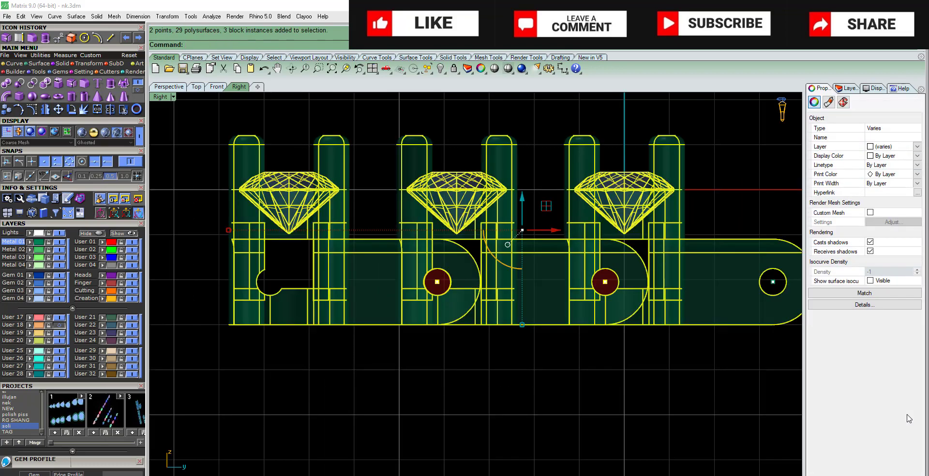
pyautogui.keyDown('ctrl'); pyautogui.moveTo(803, 339); pyautogui.dragTo(561, 126); pyautogui.keyUp('ctrl')
pyautogui.click(18, 110)
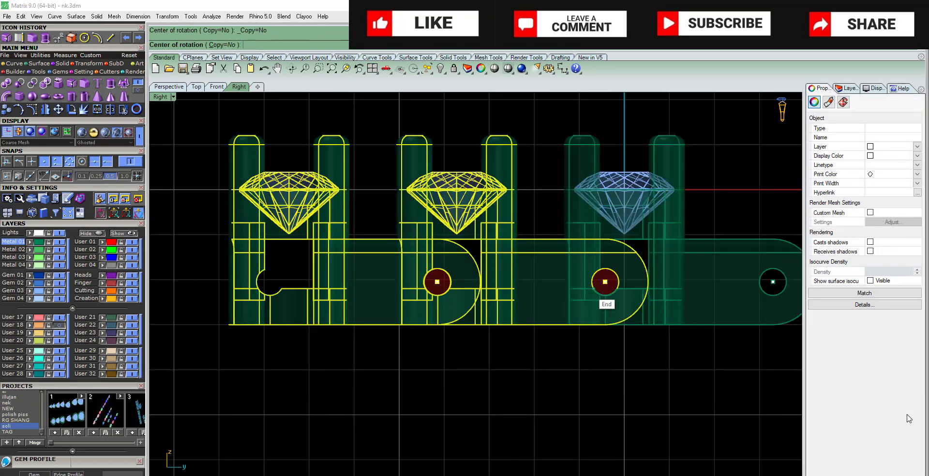
pyautogui.click(585, 382)
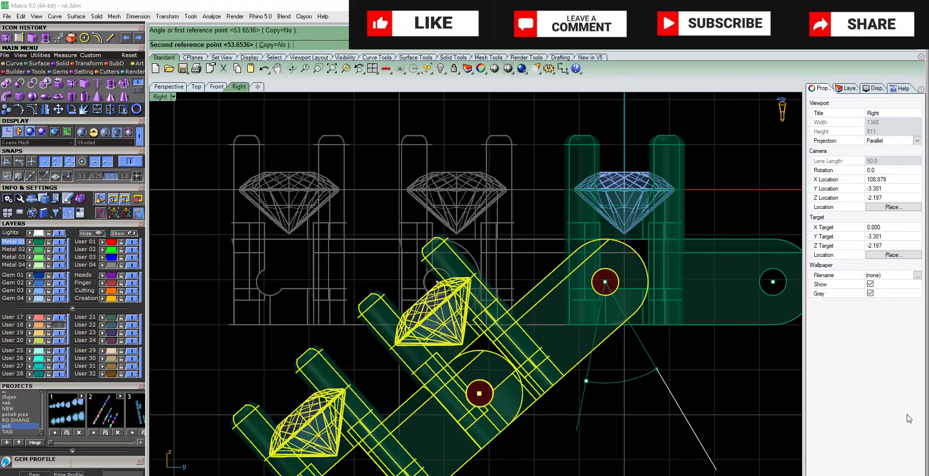
pyautogui.click(663, 368)
pyautogui.scroll(-2, 598, 96)
pyautogui.press('Escape')
# Step: Rotate the lower-left end link upright around its pin hole
pyautogui.moveTo(348, 189); pyautogui.dragTo(552, 343)
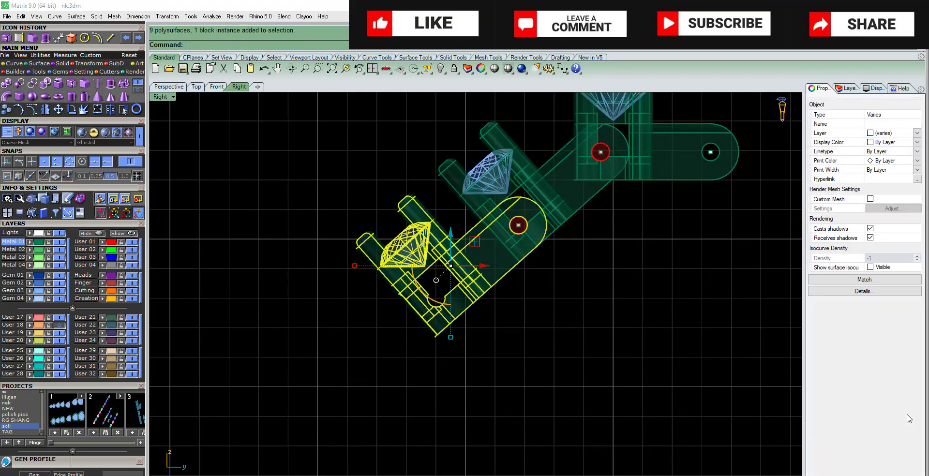
pyautogui.press('Return')
pyautogui.click(518, 225)
pyautogui.click(577, 321)
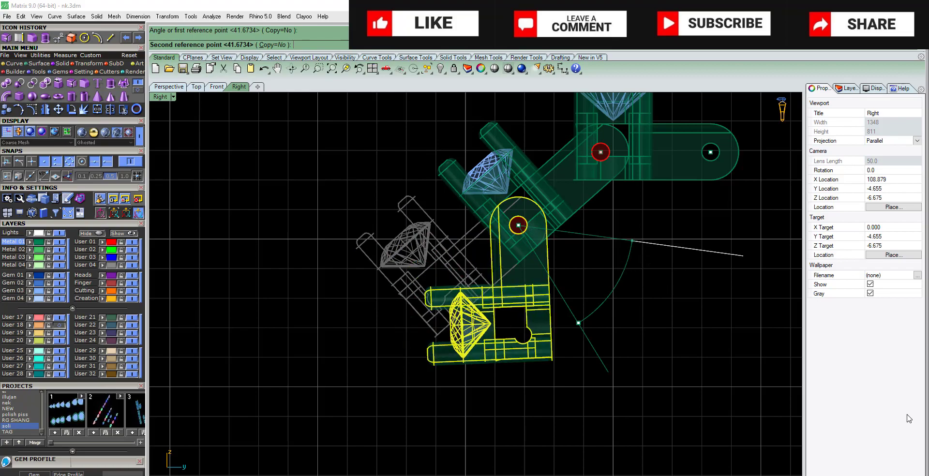
pyautogui.click(682, 291)
pyautogui.press('Escape')
# Step: Preview the rotated links in shaded display, then undo the rotation
pyautogui.scroll(-2, 599, 294)
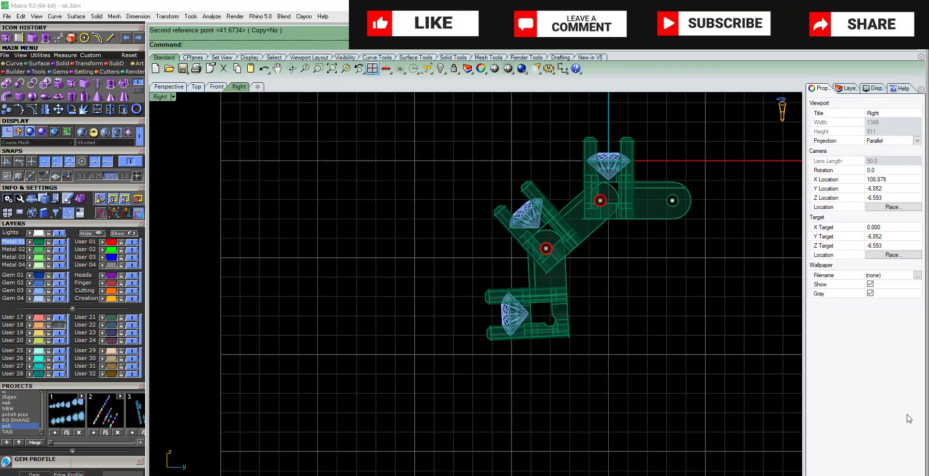
pyautogui.hotkey('ctrl', 'F5')
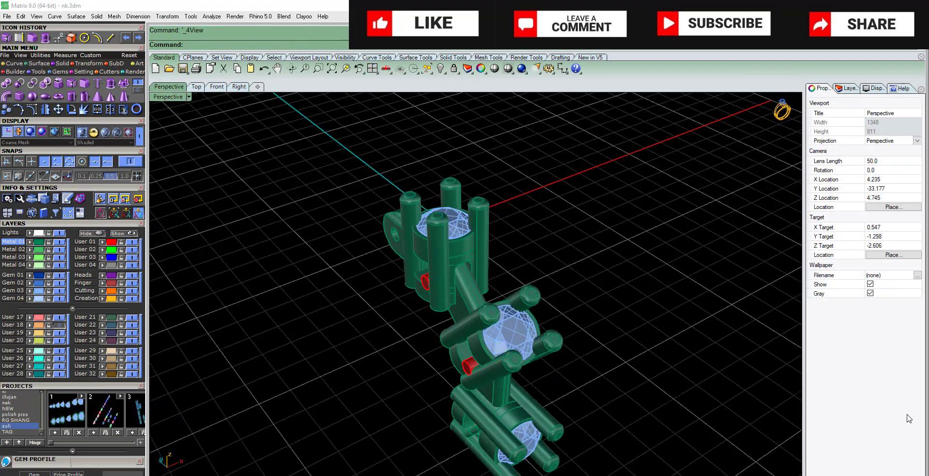
pyautogui.press('Left')
pyautogui.press('Left')
pyautogui.press('Left')
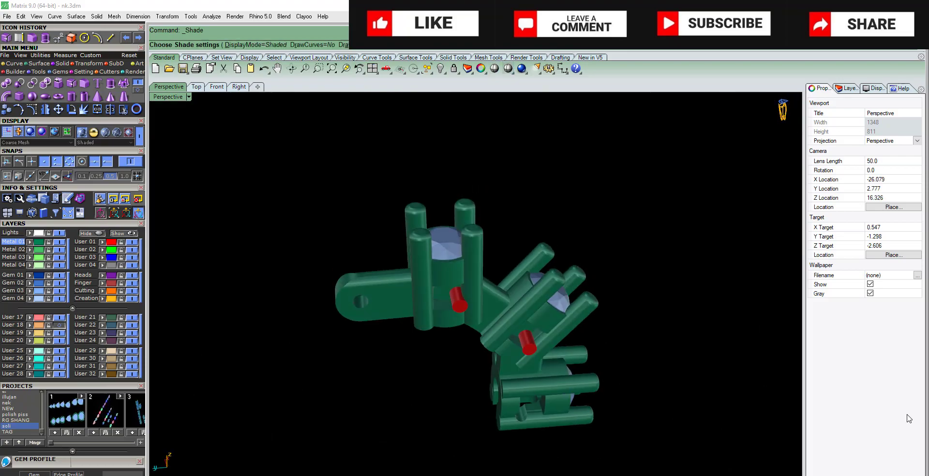
pyautogui.hotkey('ctrl', 'z')
pyautogui.press('Escape')
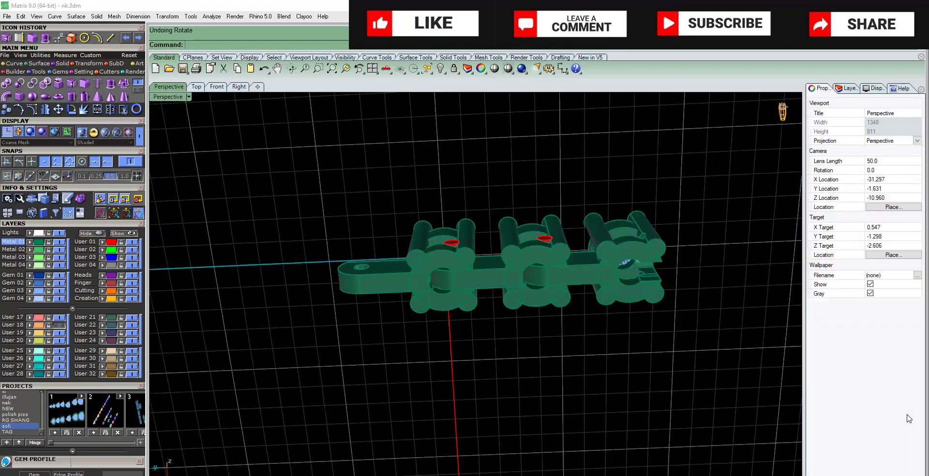
pyautogui.press('Down')
pyautogui.press('Down')
pyautogui.press('Down')
pyautogui.press('Down')
pyautogui.press('Down')
pyautogui.press('pagedown')
pyautogui.press('pagedown')
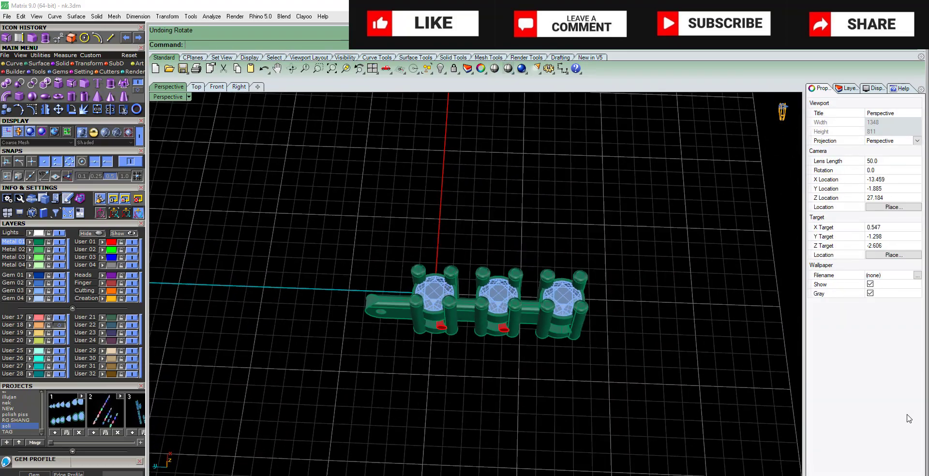
pyautogui.press('Down')
pyautogui.press('Down')
pyautogui.press('Down')
pyautogui.press('Down')
pyautogui.press('Down')
pyautogui.press('Down')
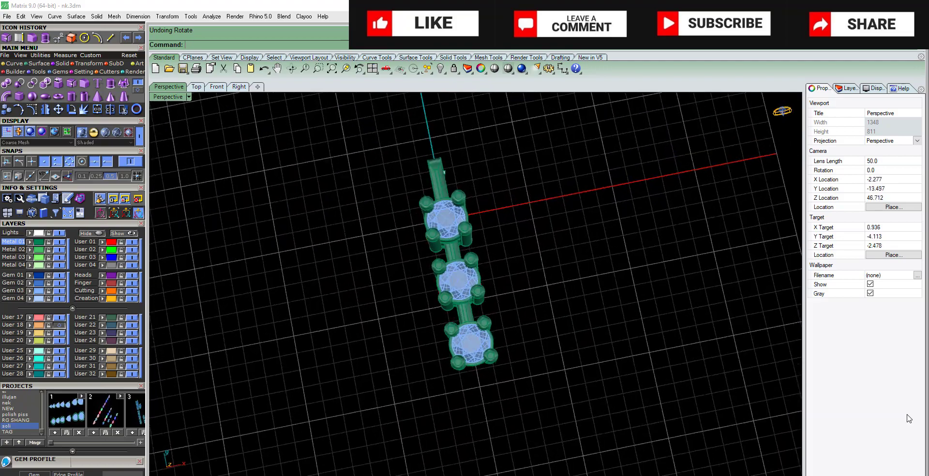
pyautogui.press('Down')
pyautogui.press('Down')
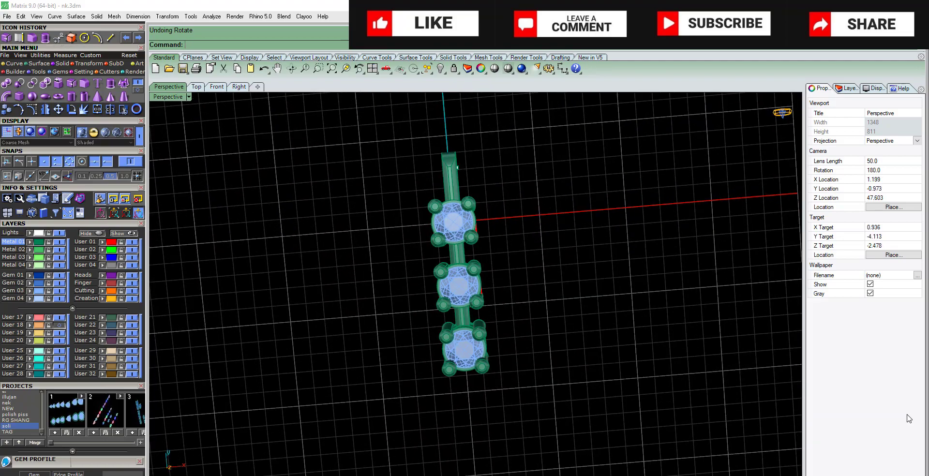
pyautogui.press('Down')
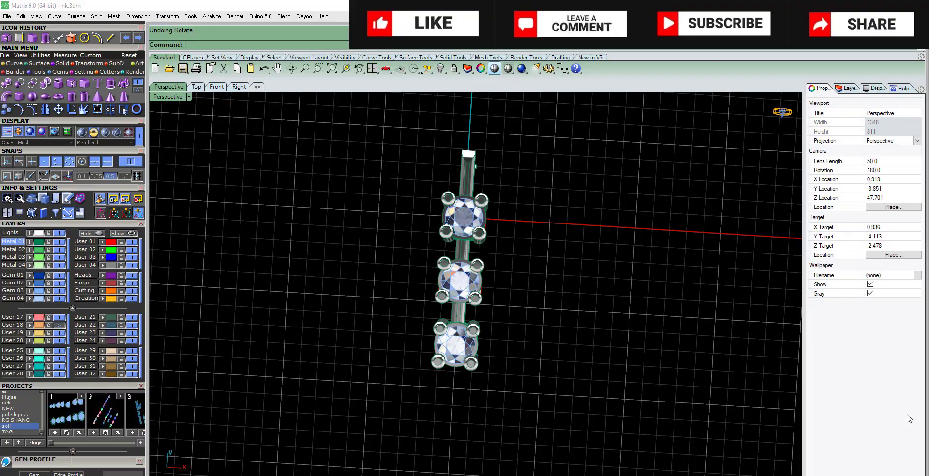
pyautogui.hotkey('ctrl', 'alt', 's')
pyautogui.press('Escape')
pyautogui.press('Up')
pyautogui.press('Up')
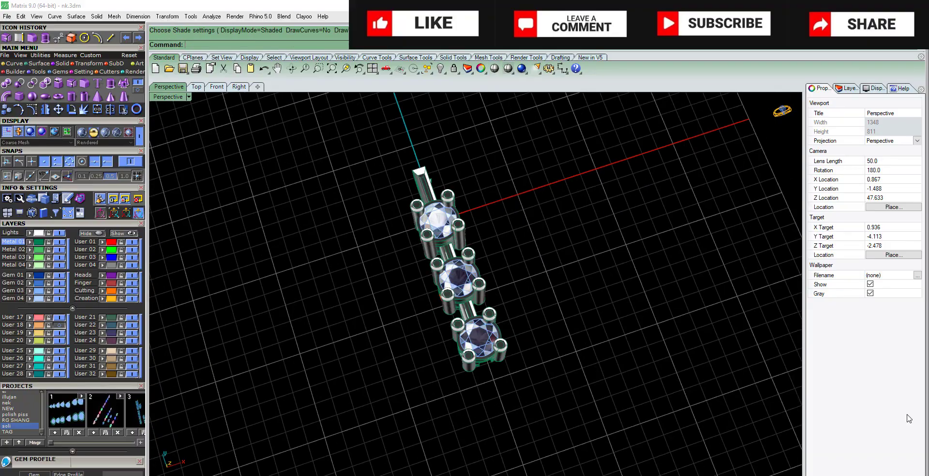
pyautogui.press('Up')
pyautogui.press('Up')
pyautogui.press('Left')
pyautogui.press('Left')
pyautogui.press('Left')
pyautogui.press('Left')
pyautogui.press('Left')
pyautogui.press('Left')
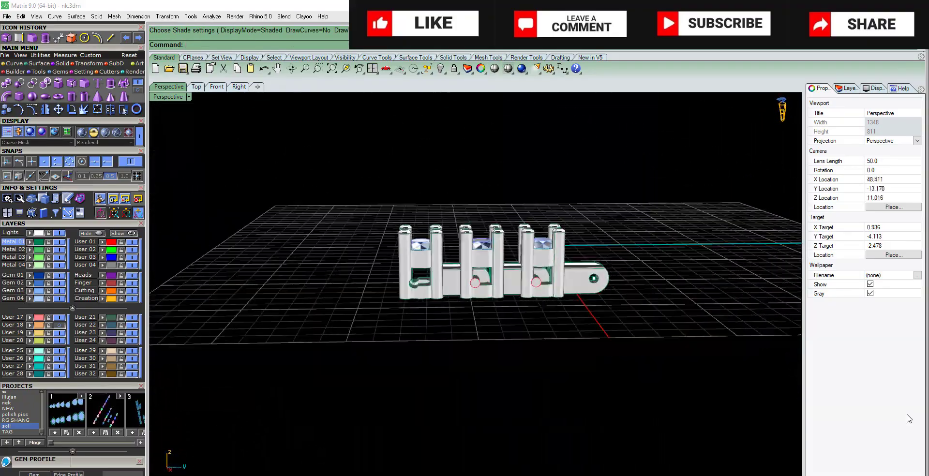
pyautogui.press('Down')
pyautogui.press('Down')
pyautogui.press('Down')
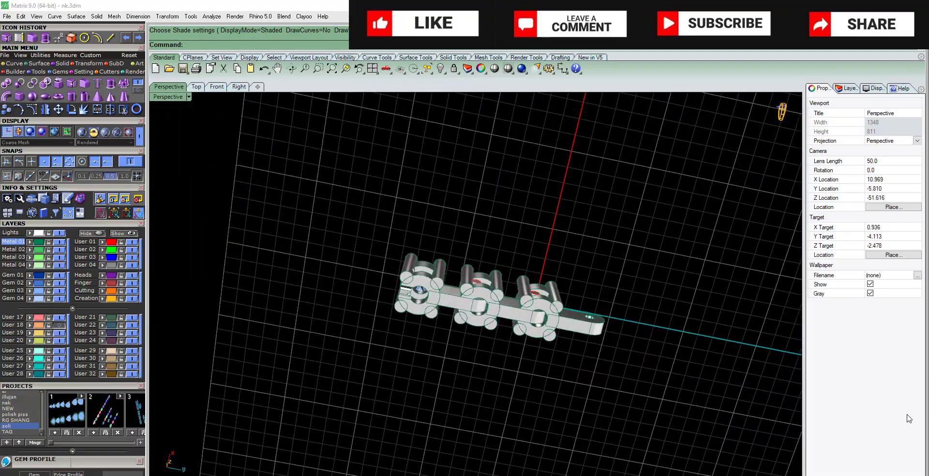
pyautogui.press('Left')
pyautogui.press('Left')
pyautogui.press('Left')
pyautogui.press('Up')
pyautogui.press('Up')
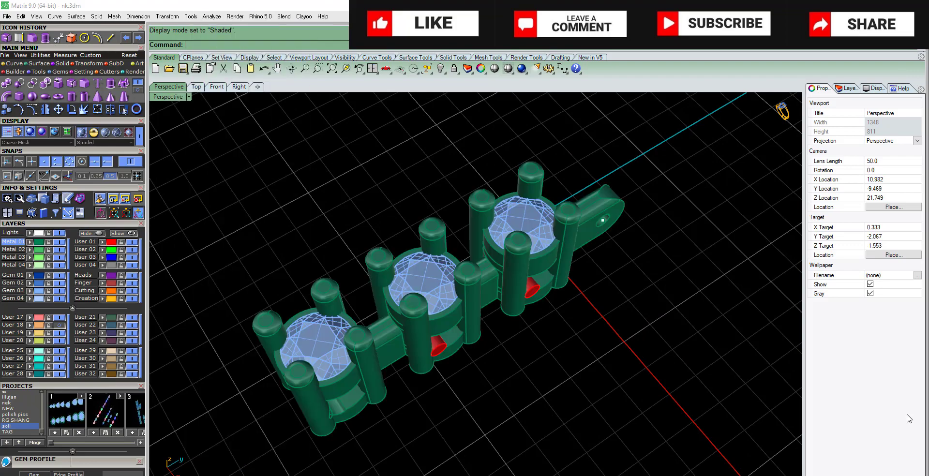
# Step: Select all objects and set their display colour to Other, choosing Gold
pyautogui.hotkey('ctrl', 'a')
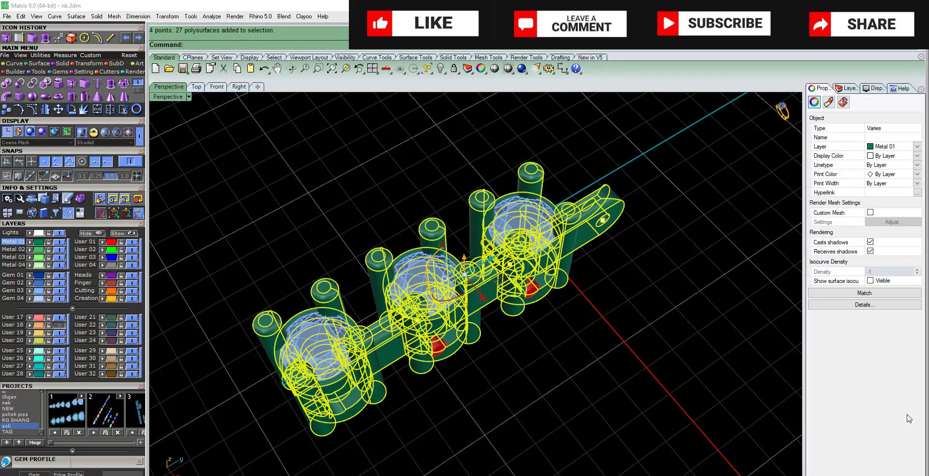
pyautogui.hotkey('alt', 'Down')
pyautogui.press('Down')
pyautogui.press('Down')
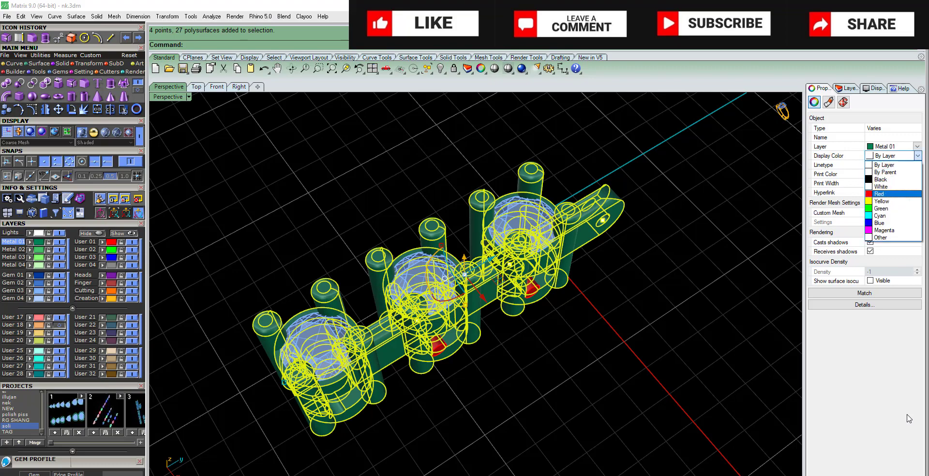
pyautogui.press('Down')
pyautogui.press('Down')
pyautogui.press('Down')
pyautogui.press('Return')
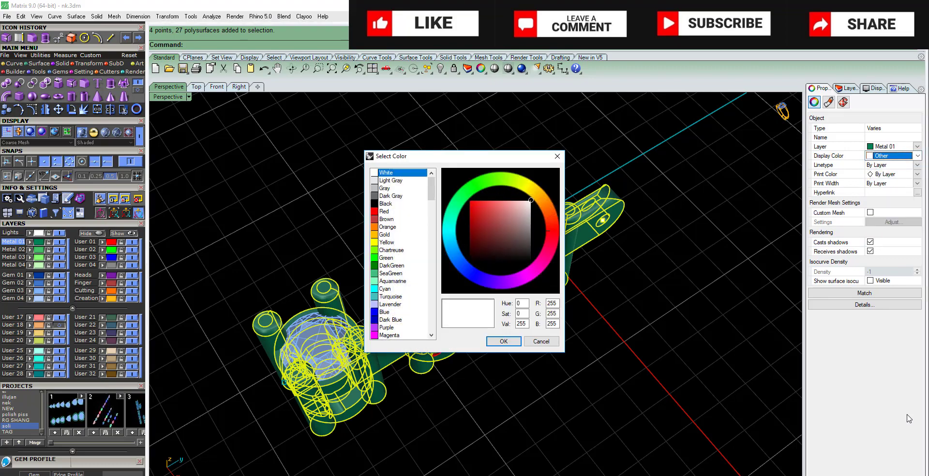
pyautogui.press('Down')
pyautogui.press('Down')
pyautogui.press('Down')
pyautogui.press('Return')
pyautogui.press('Escape')
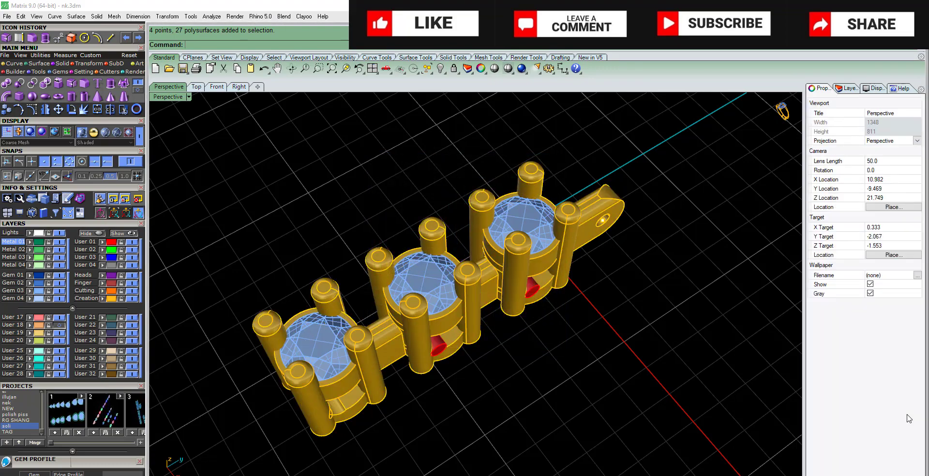
# Step: Remove the gems from the group, then view the gold bar shaded from top-down and side angles
pyautogui.press('Escape')
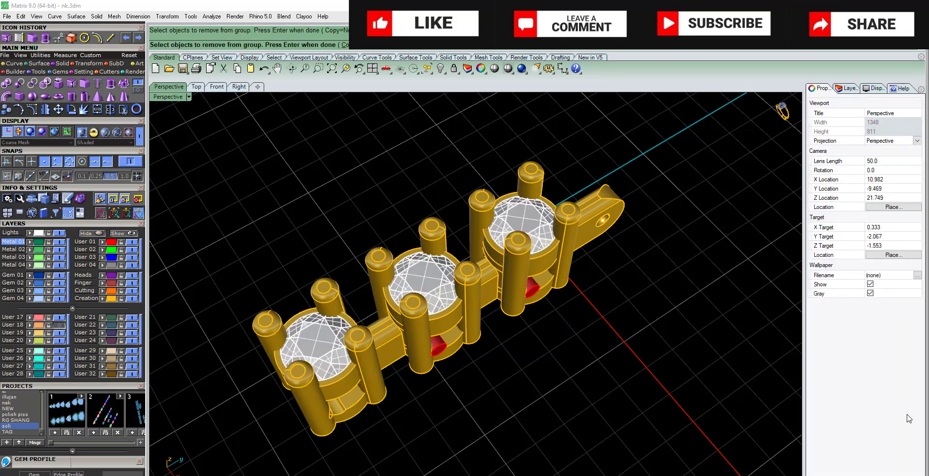
pyautogui.press('Return')
pyautogui.press('Down')
pyautogui.press('Down')
pyautogui.press('Down')
pyautogui.press('F6')
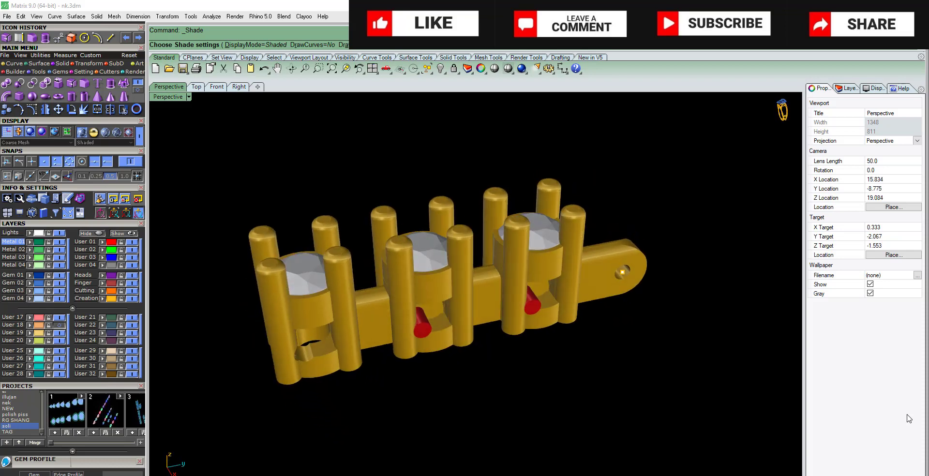
pyautogui.press('Escape')
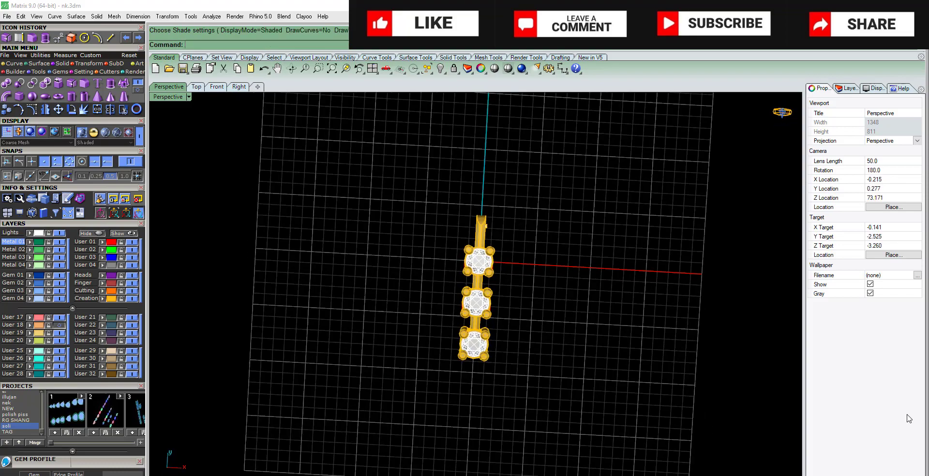
pyautogui.press('Return')
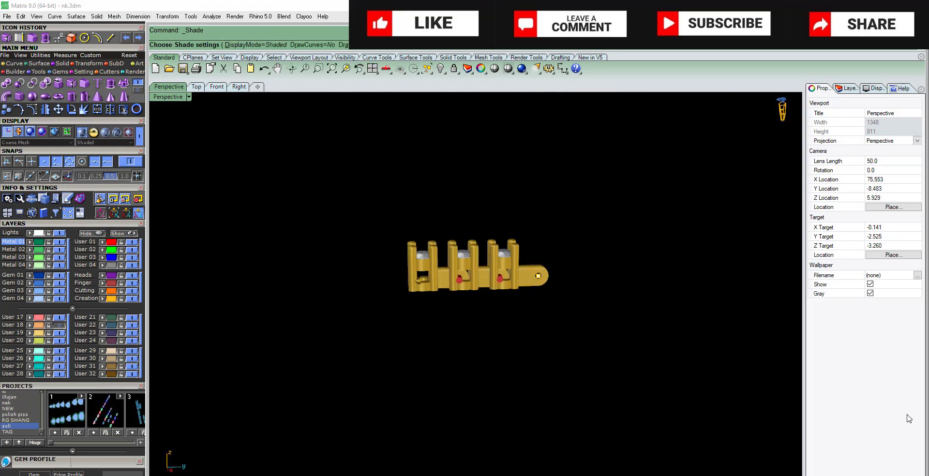